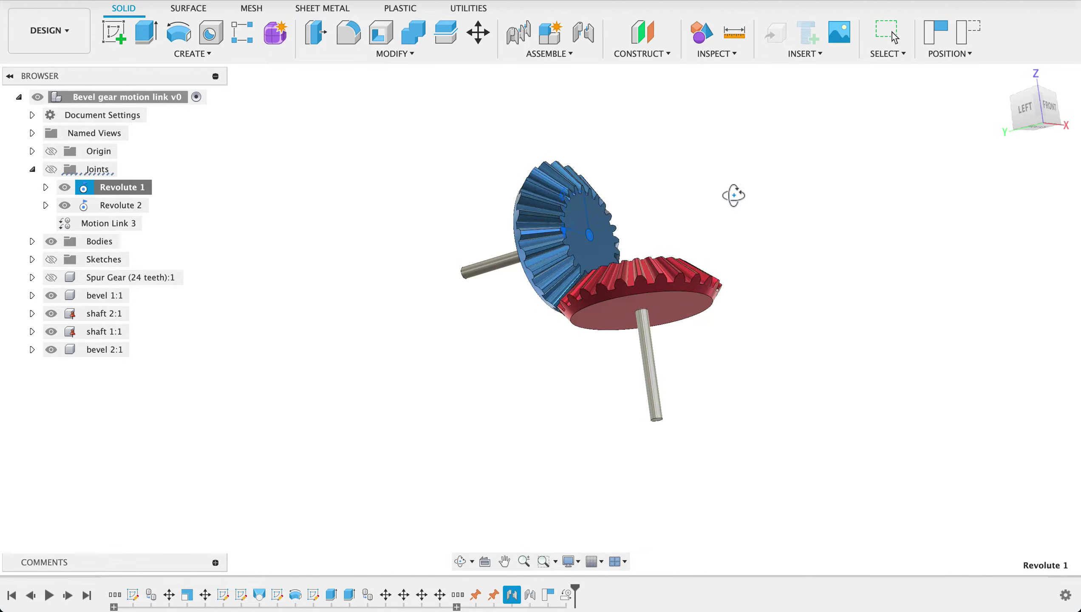
Stop the red and blue bevel gear joint animation while orbiting the assembly
shift+middle_drag(734, 196, 761, 193)
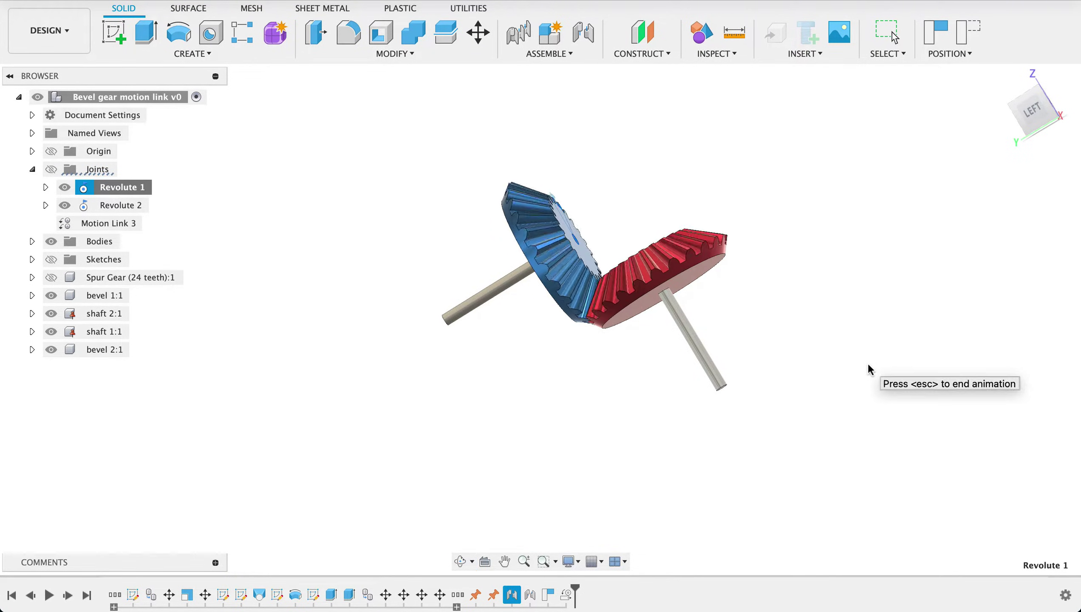
key(Escape)
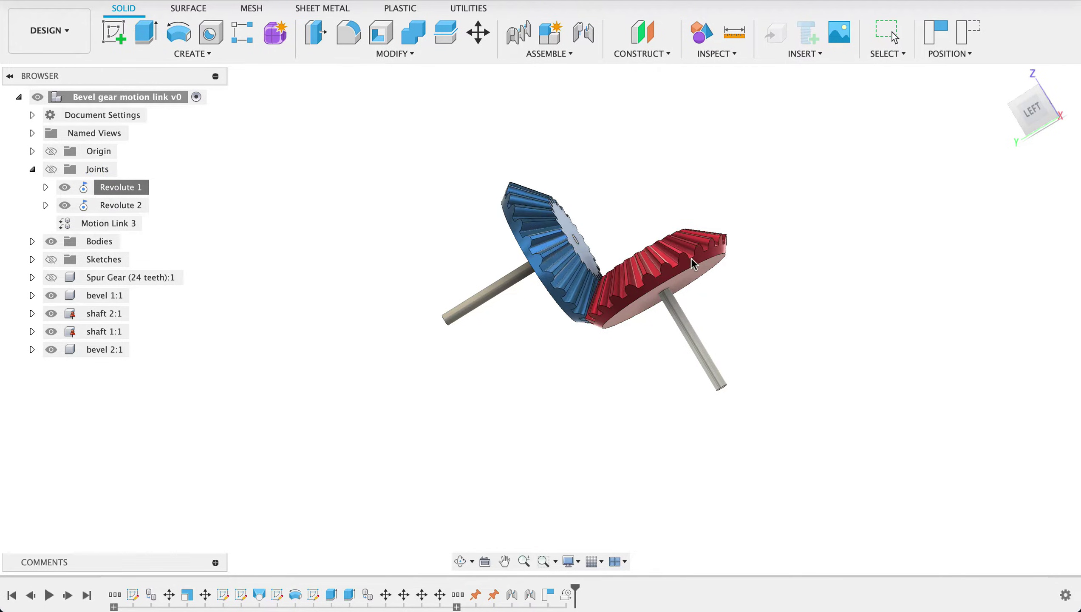
shift+middle_drag(854, 295, 811, 341)
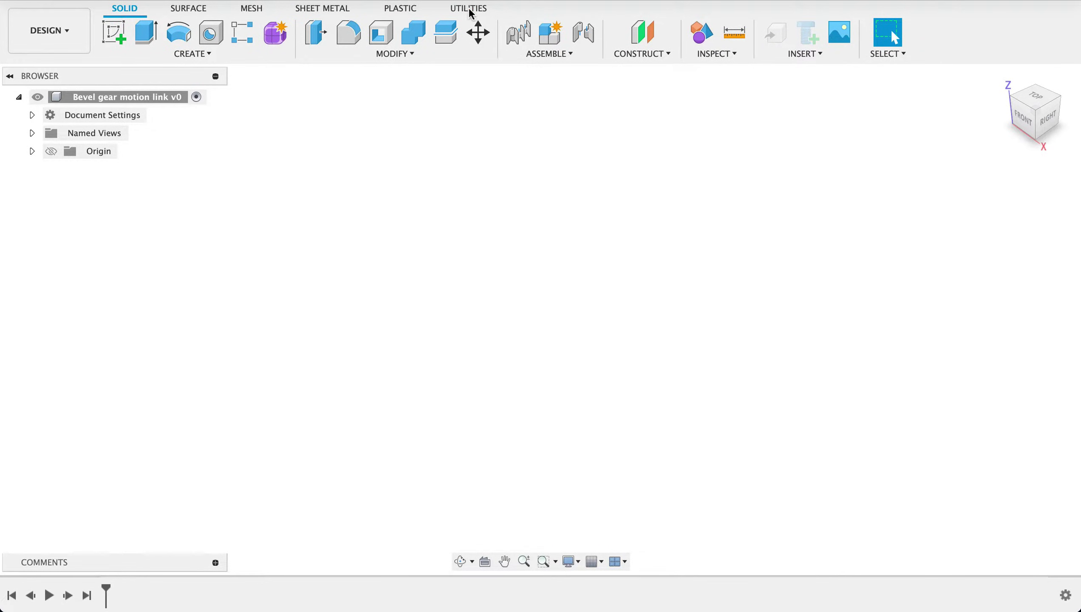
Run the SpurGear sample script from Scripts and Add-Ins and accept its 24-tooth settings
click(471, 10)
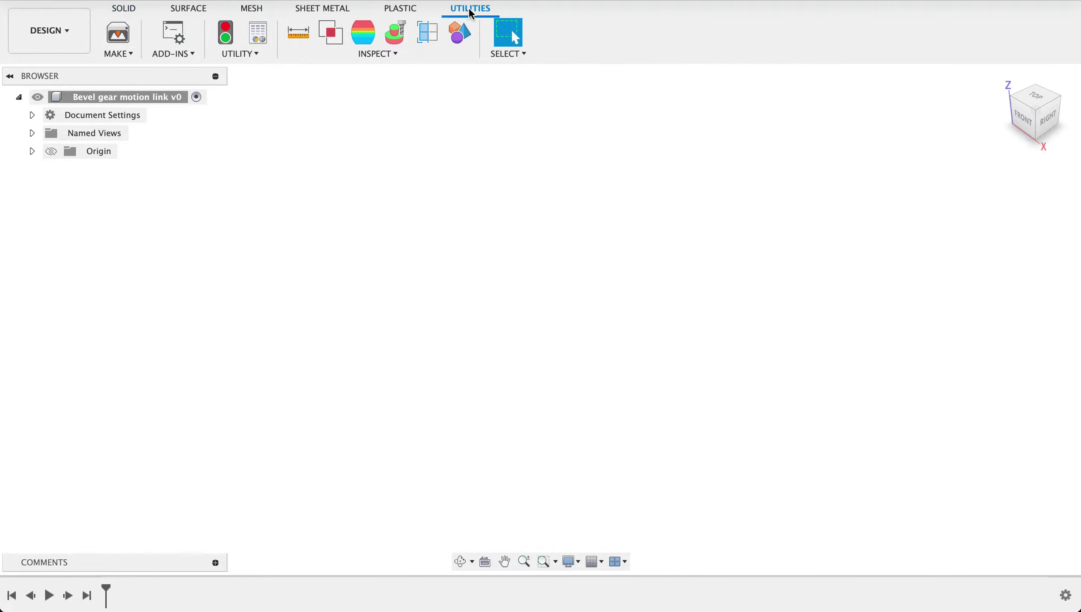
click(169, 52)
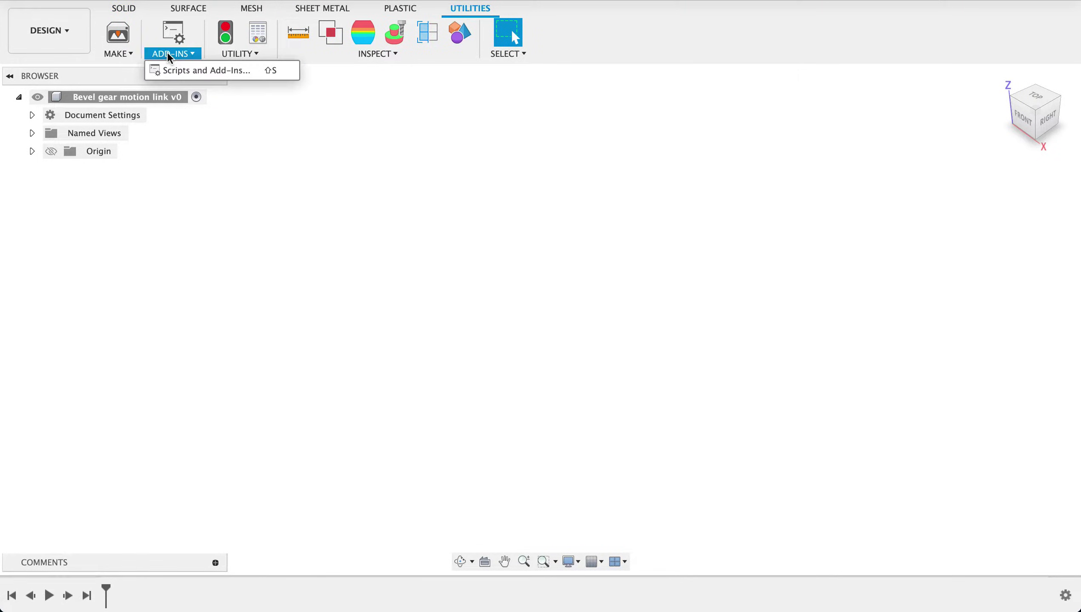
click(188, 70)
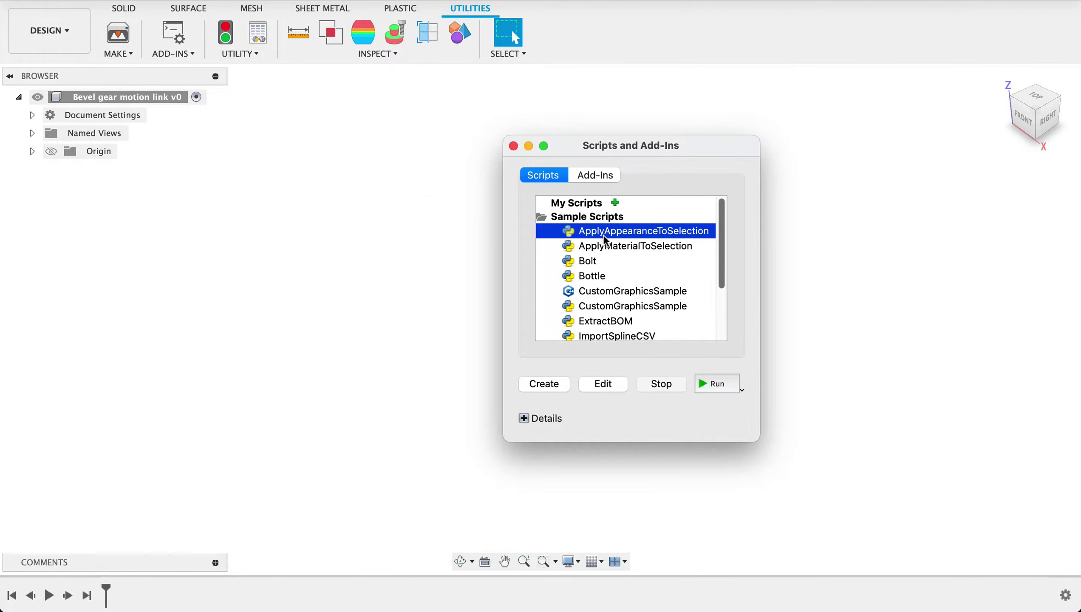
scroll(614, 278, down, 5)
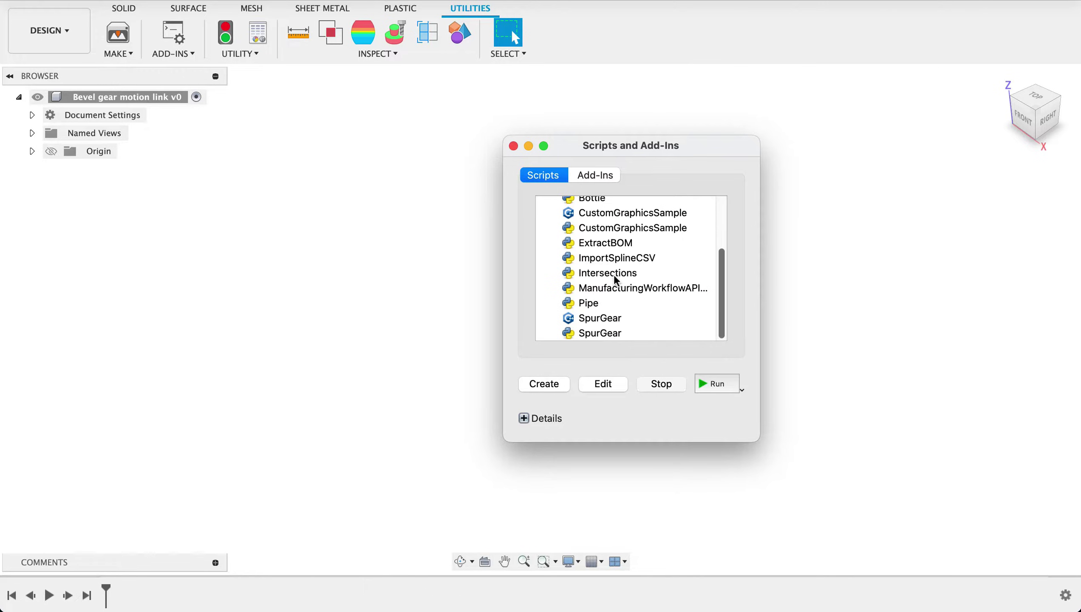
double_click(609, 319)
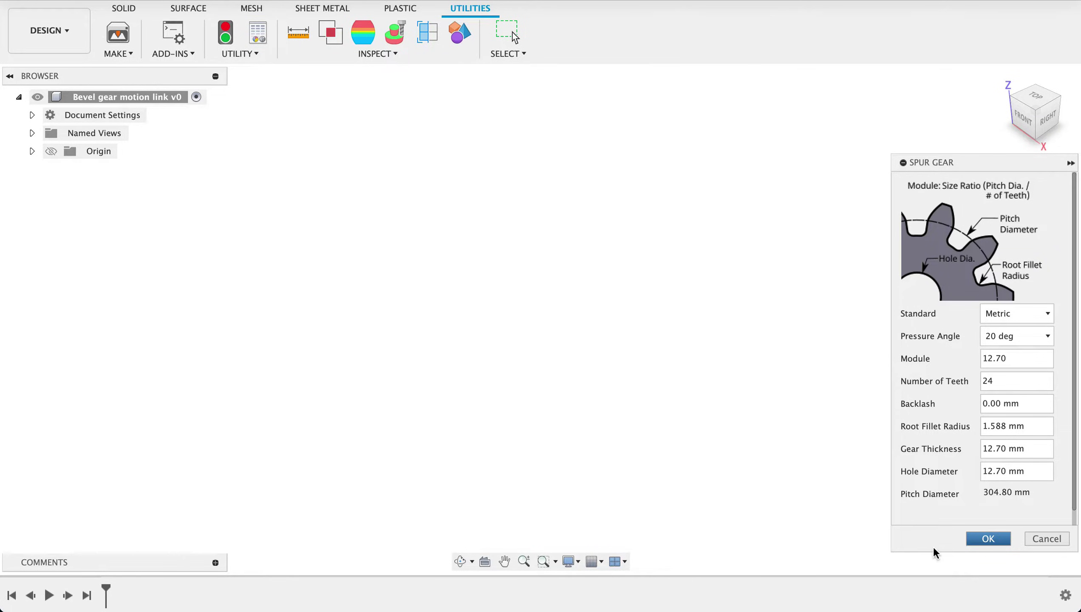
key(Return)
Zoom out to view the new 24-tooth spur gear
scroll(718, 349, down, 3)
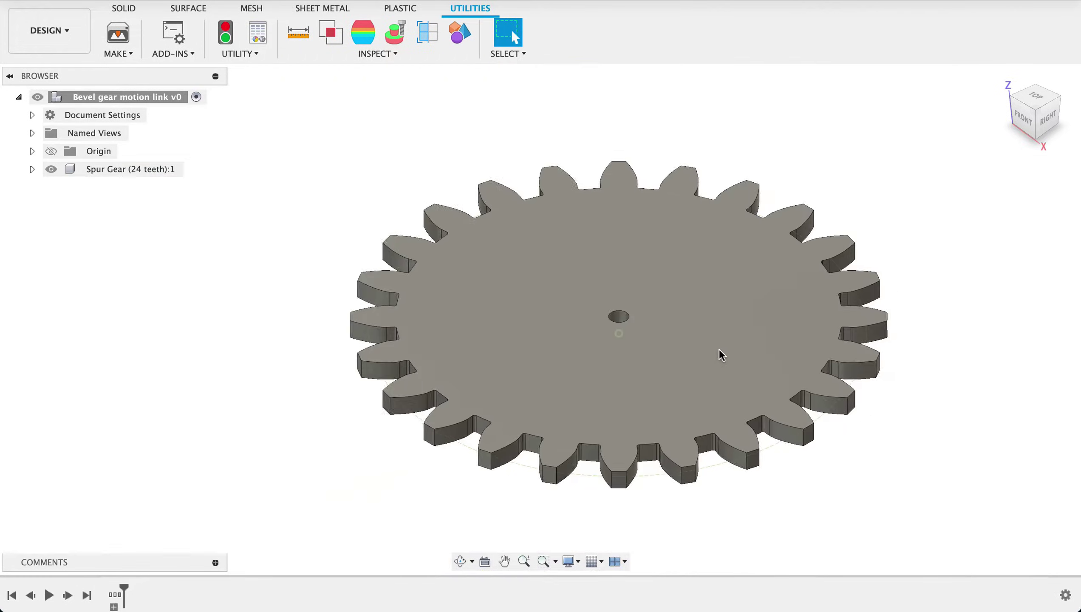
scroll(720, 352, down, 1)
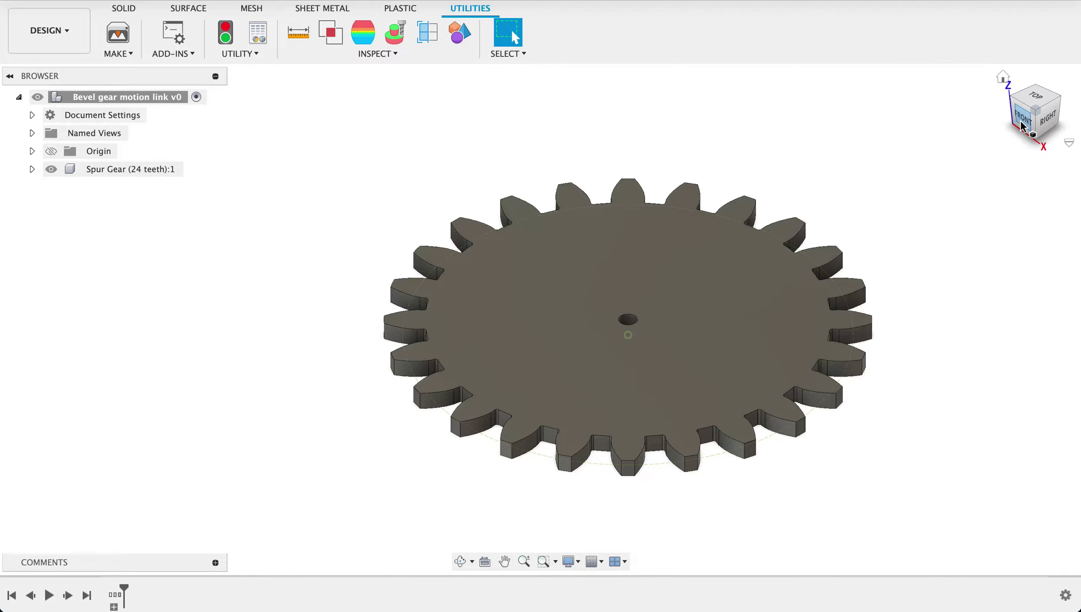
On the XZ plane, sketch an 80 mm vertical line from the gear's centre and finish the sketch
click(125, 9)
click(122, 28)
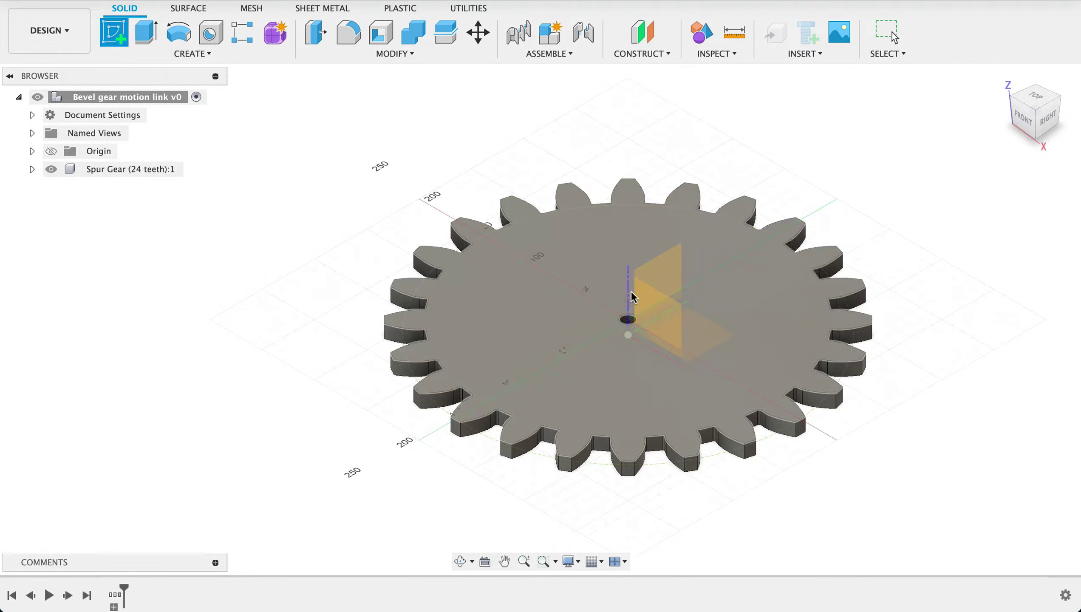
click(651, 300)
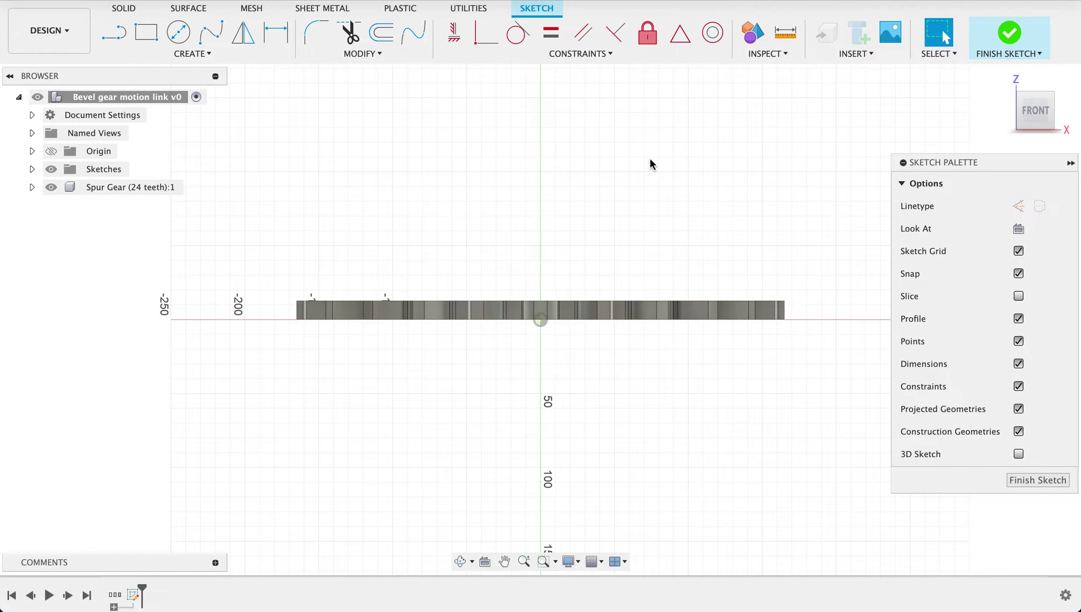
key(l)
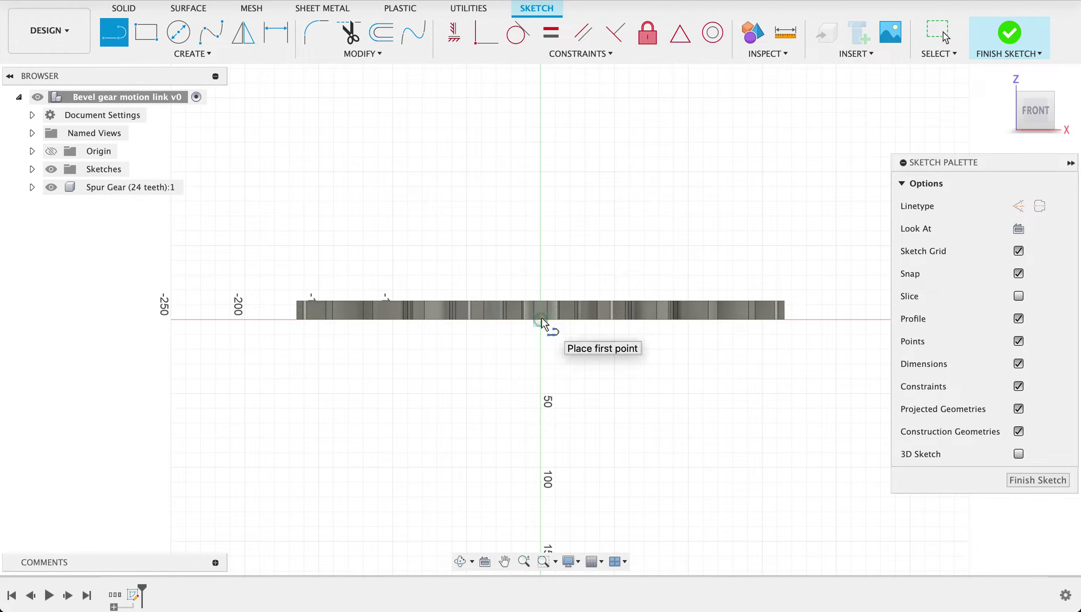
click(540, 319)
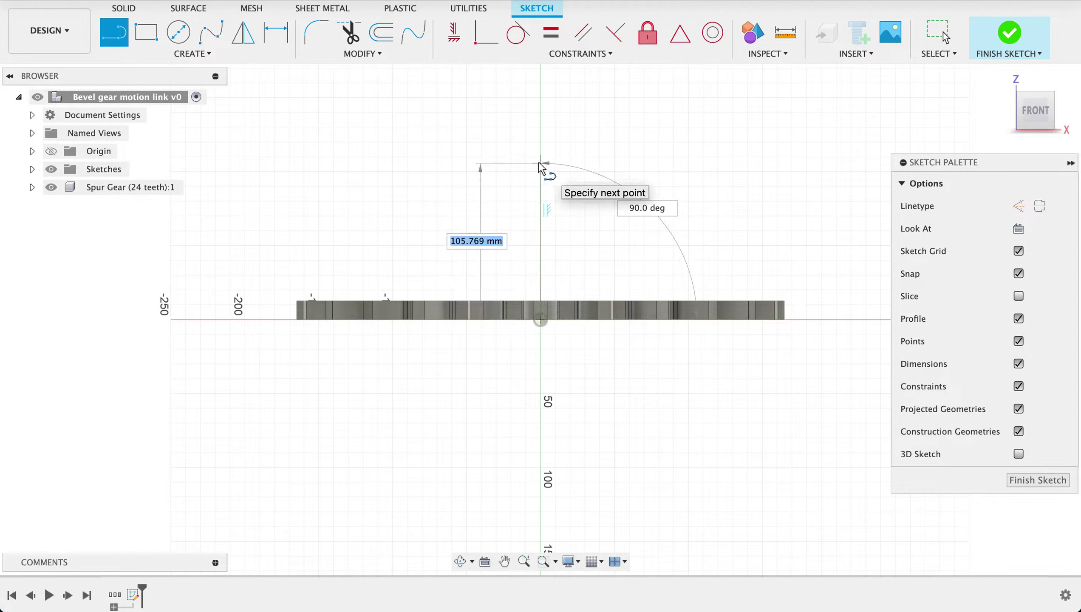
text(80)
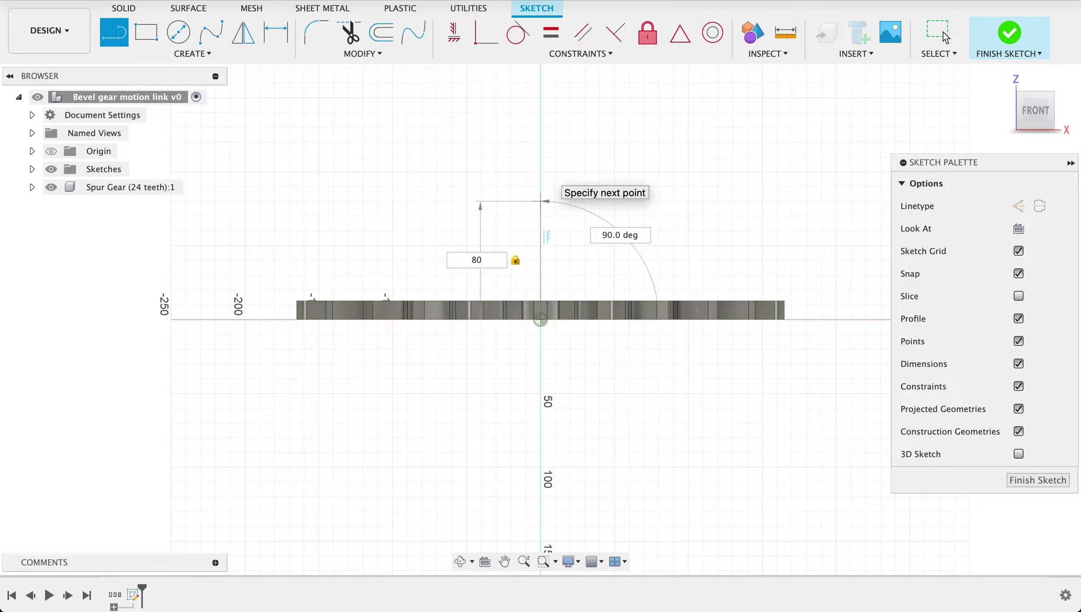
key(Return)
click(945, 38)
click(1021, 477)
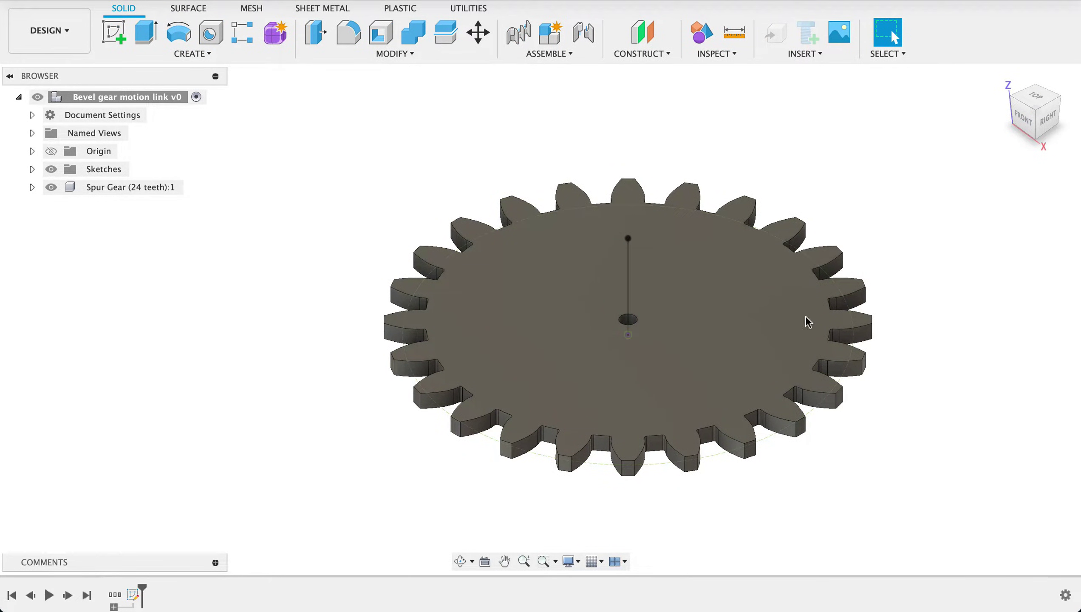
Copy the spur gear body and raise the copy 70.375 mm above the original
right_click(598, 370)
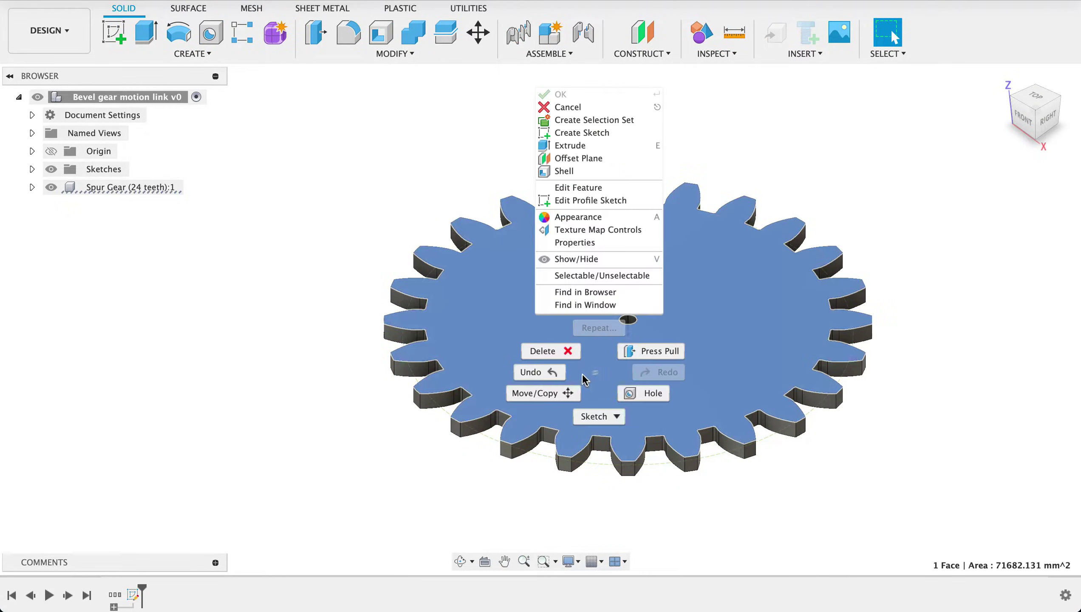
click(564, 395)
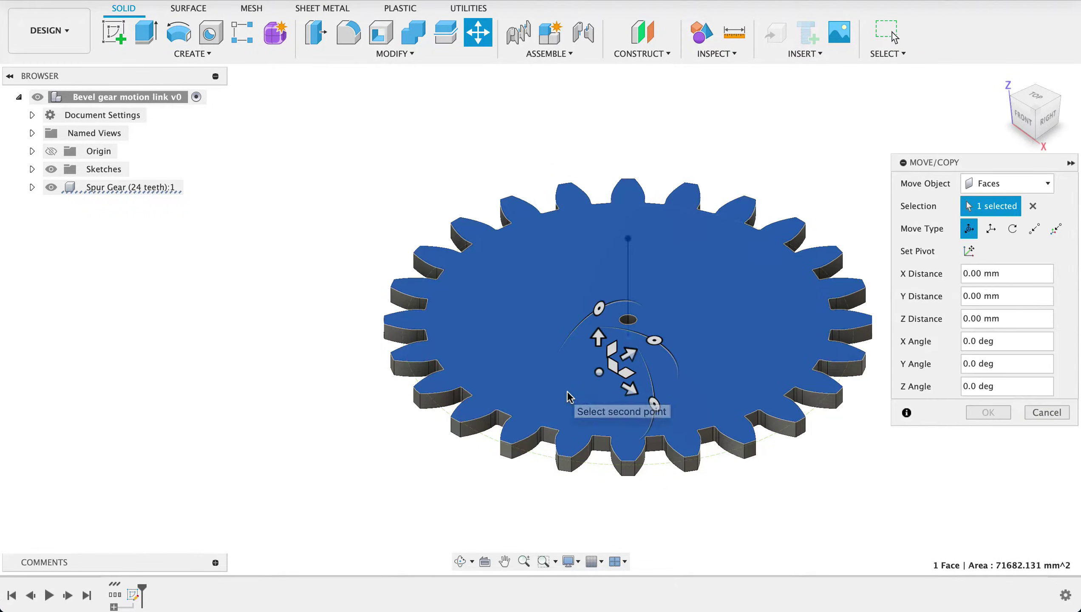
click(1004, 190)
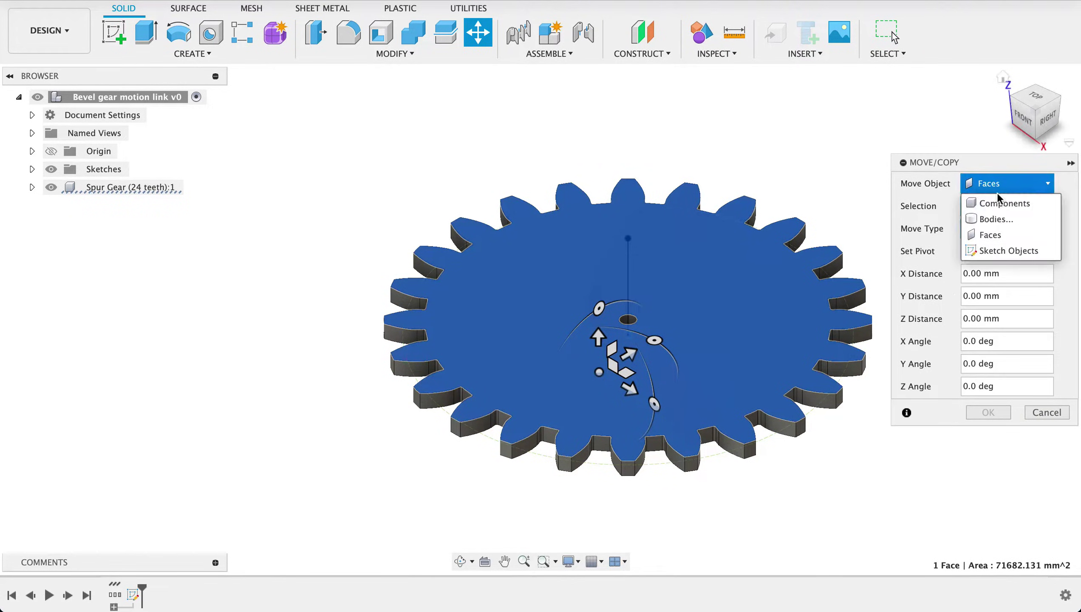
click(995, 220)
click(731, 313)
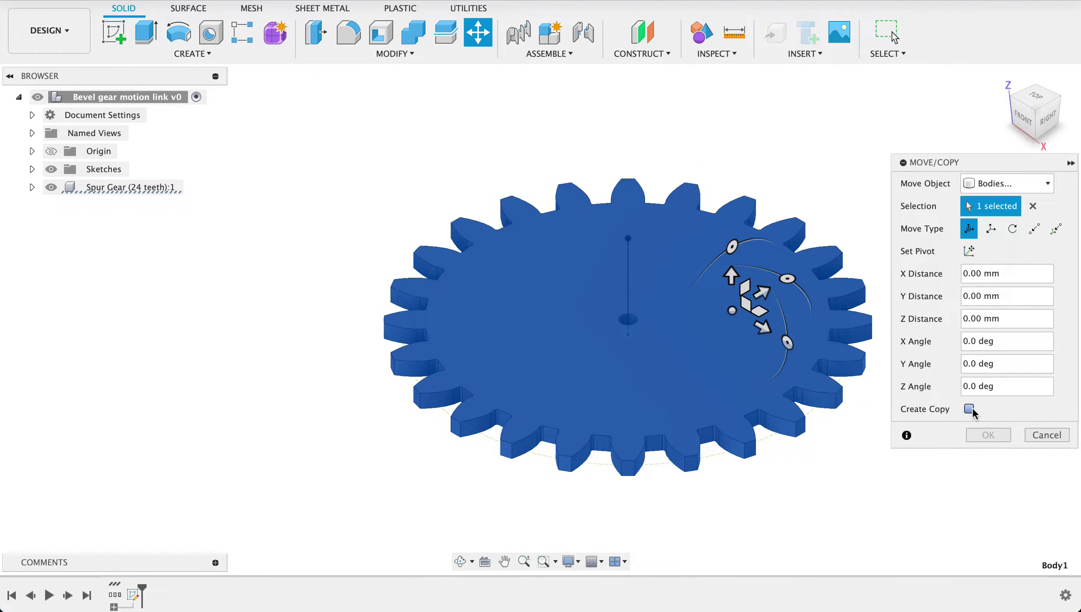
alt+drag(731, 275, 731, 188)
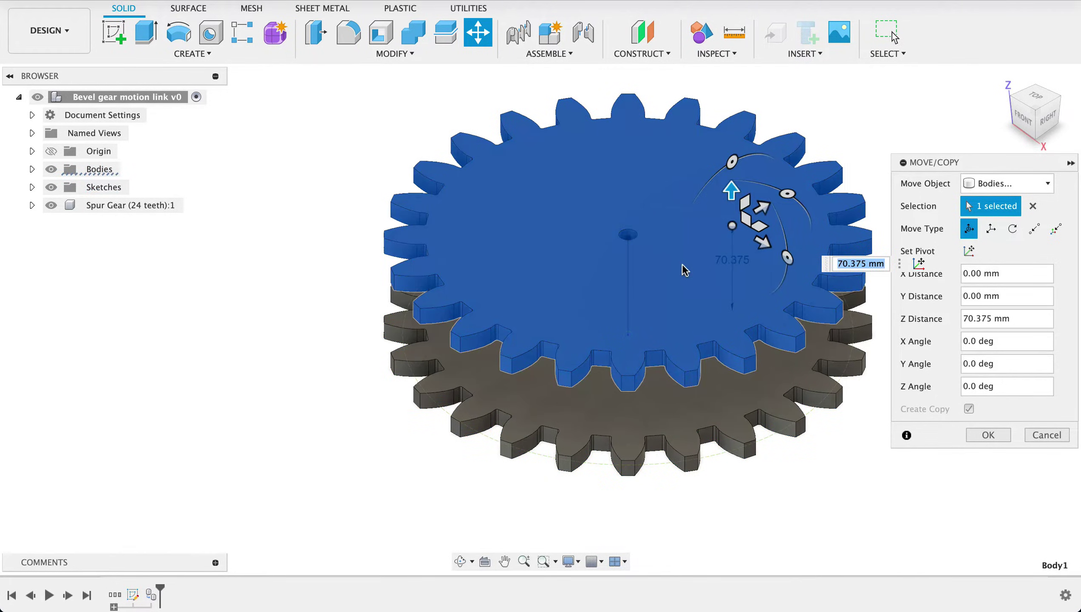
click(985, 435)
mouse_move(971, 351)
shift+middle_down()
mouse_move(975, 256)
mouse_move(963, 350)
shift+middle_up()
key(Escape)
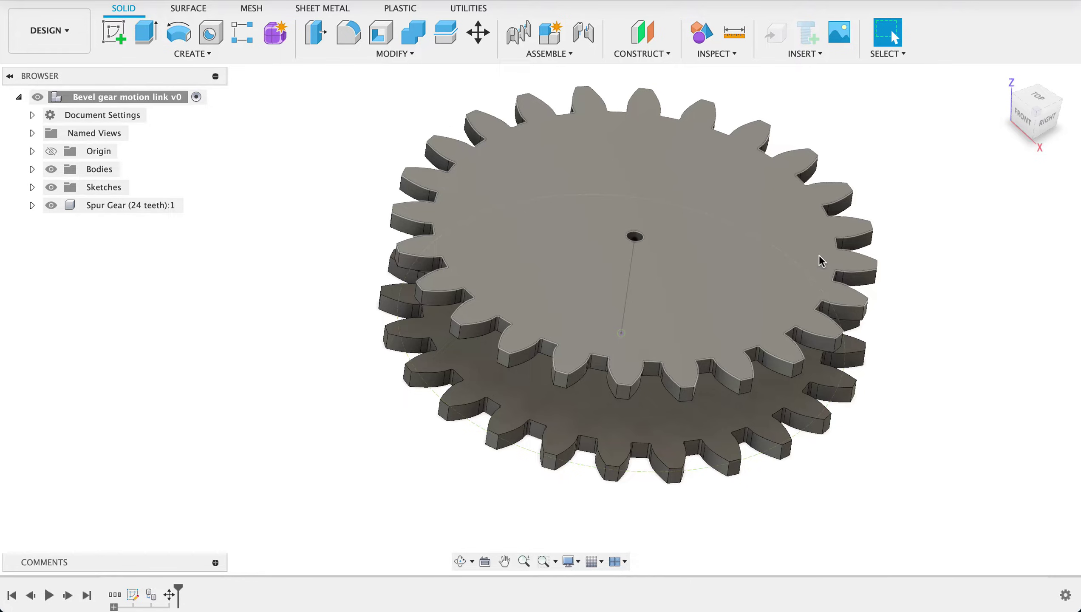
Scale the upper gear copy uniformly by a factor of 0.5
key(s)
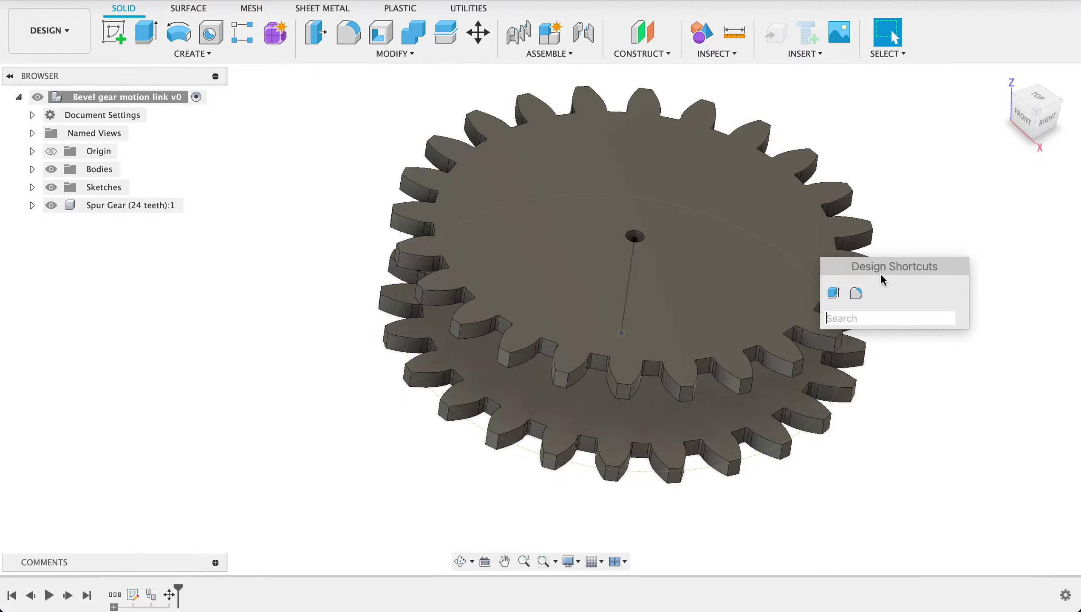
text(sca)
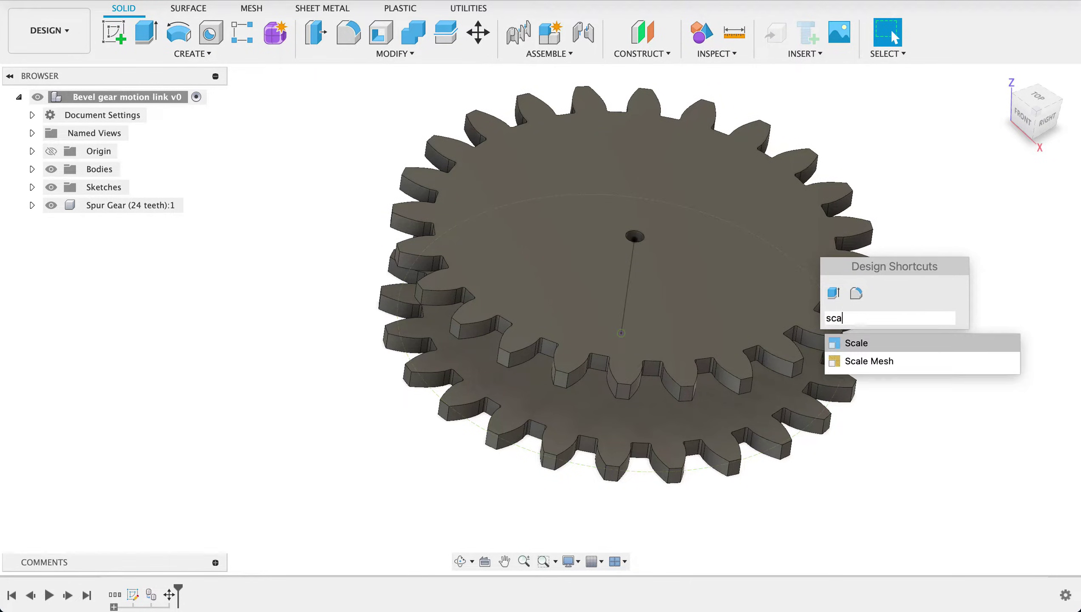
text(l)
click(905, 345)
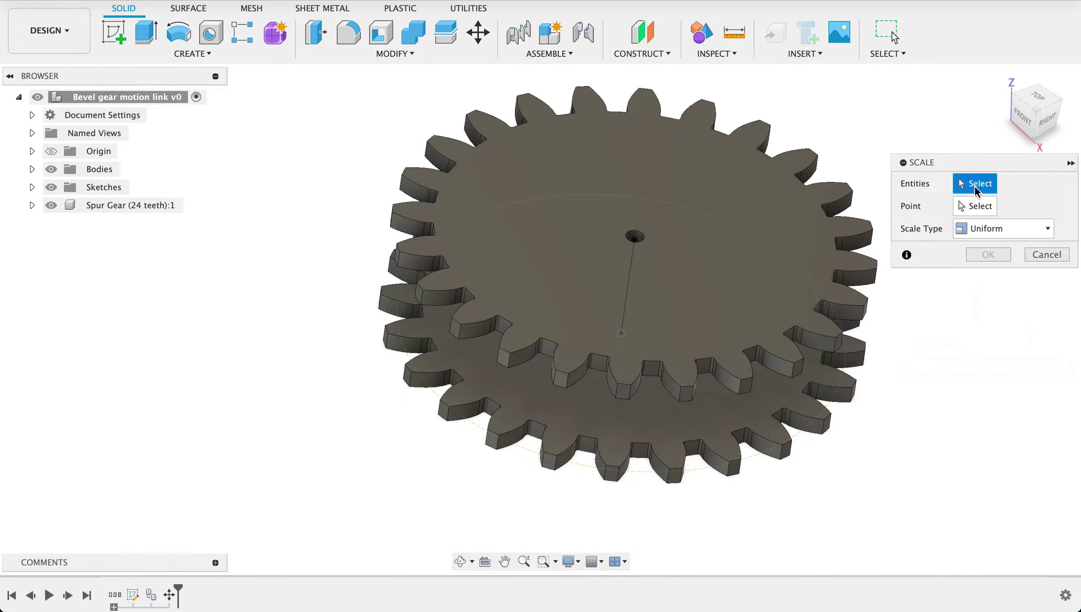
click(738, 265)
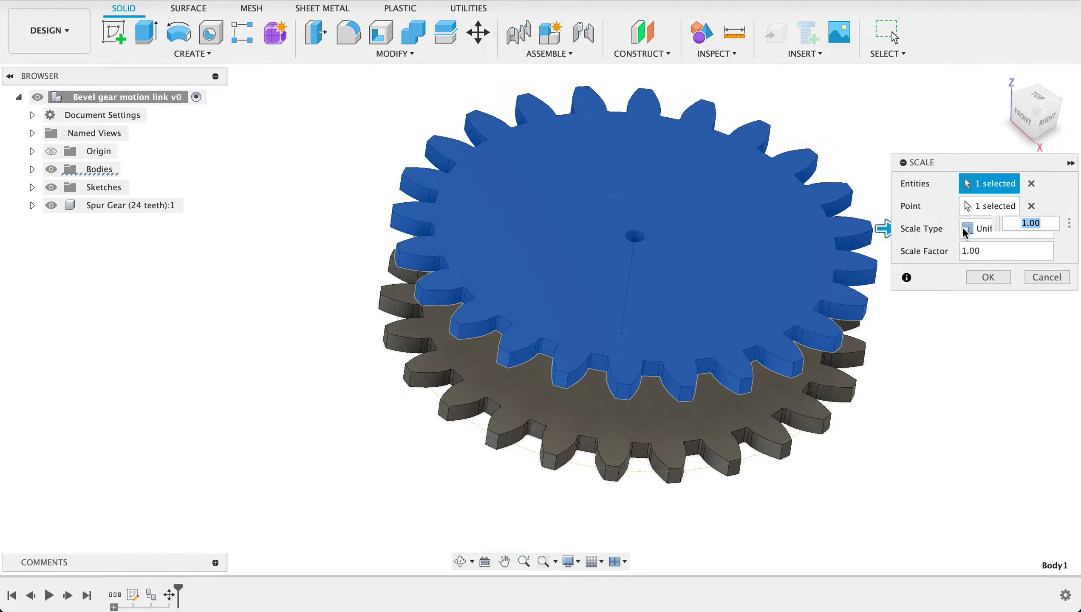
click(986, 249)
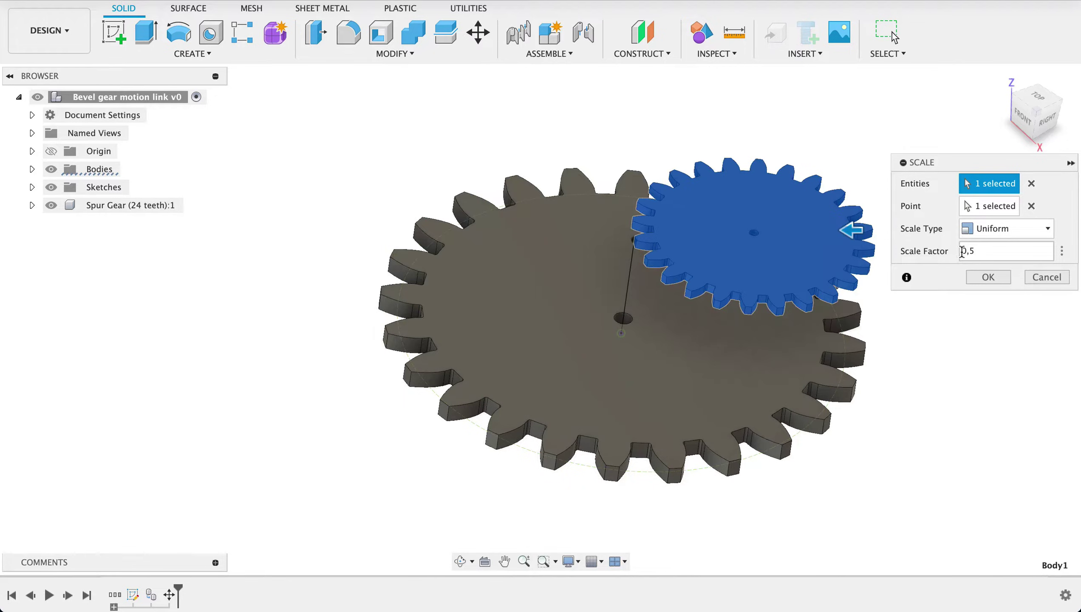
click(1000, 276)
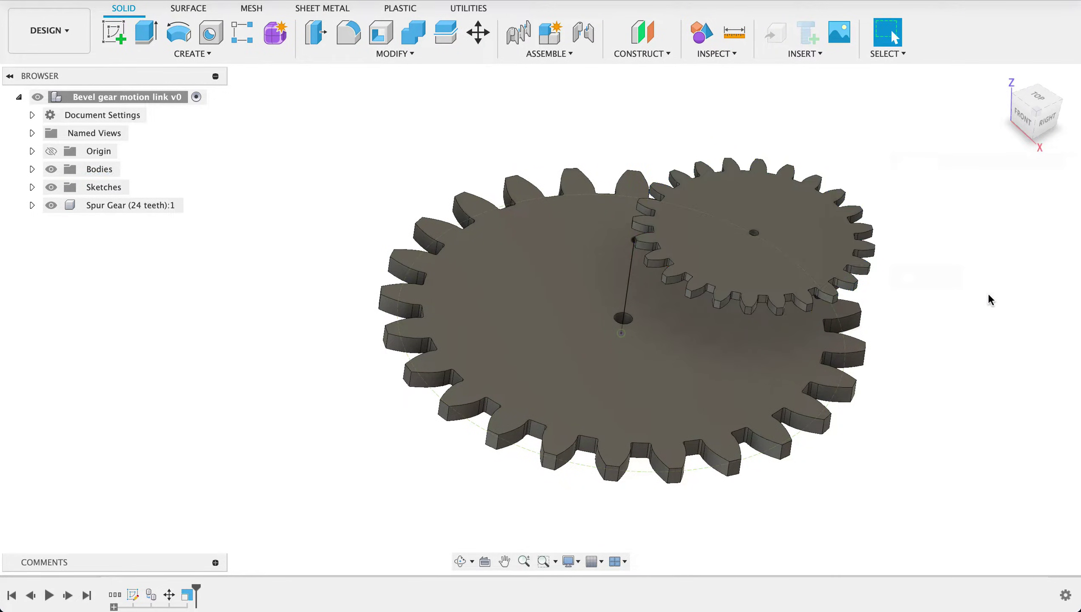
shift+middle_drag(977, 287, 933, 278)
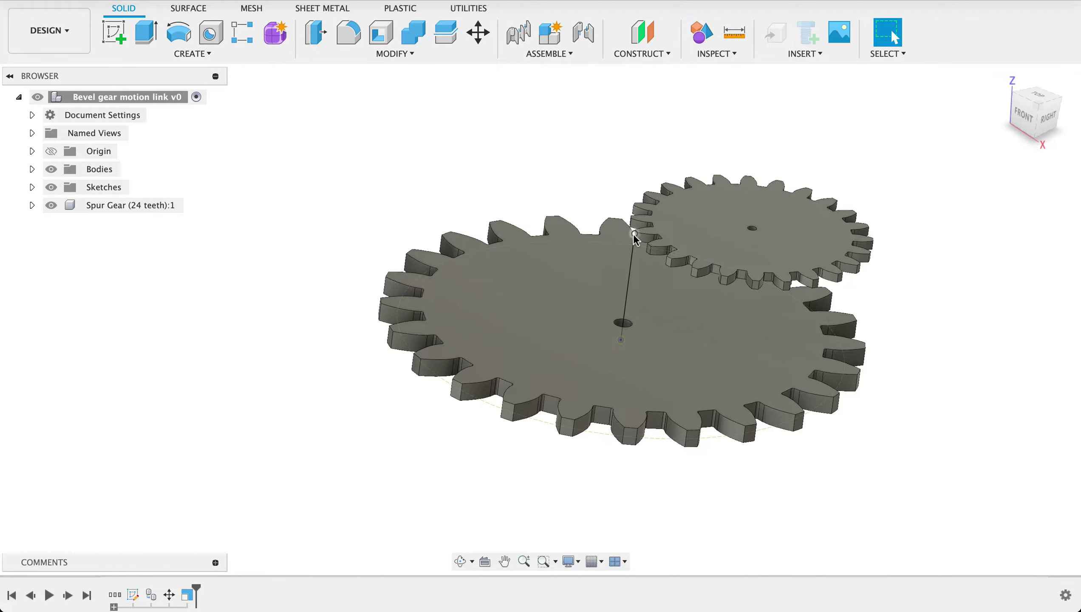
Set up a Move/Copy of the small gear body in Point to Point mode
click(688, 211)
right_click(688, 212)
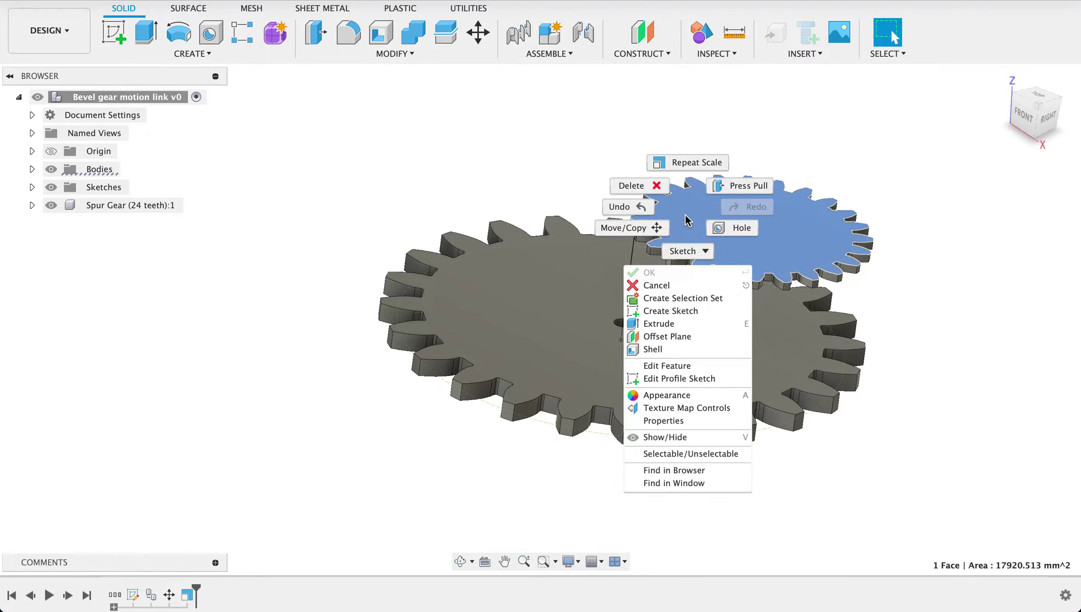
click(638, 231)
click(1013, 184)
click(995, 219)
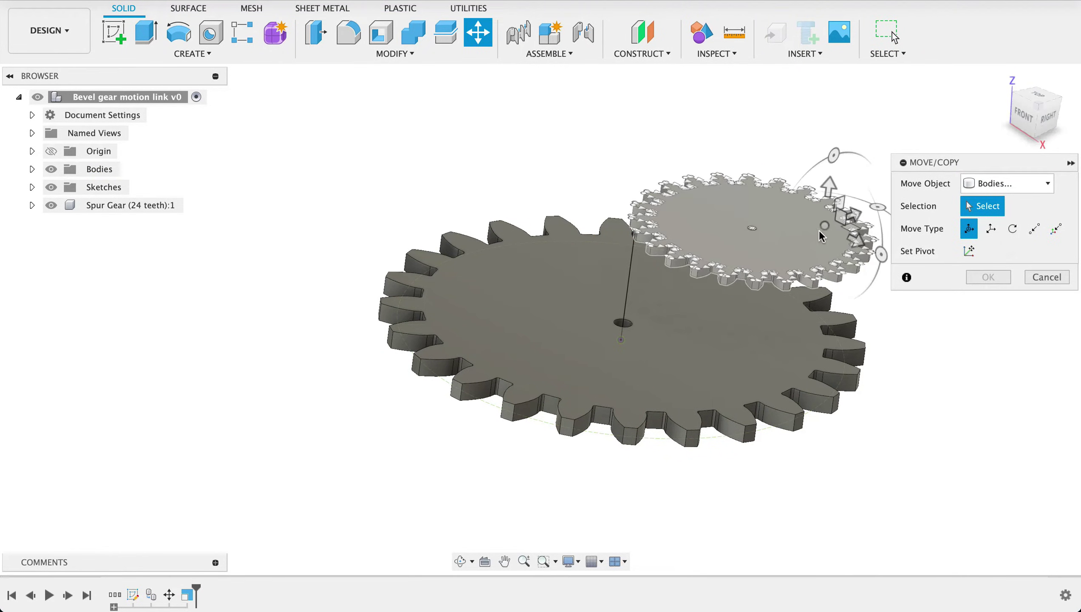
click(847, 237)
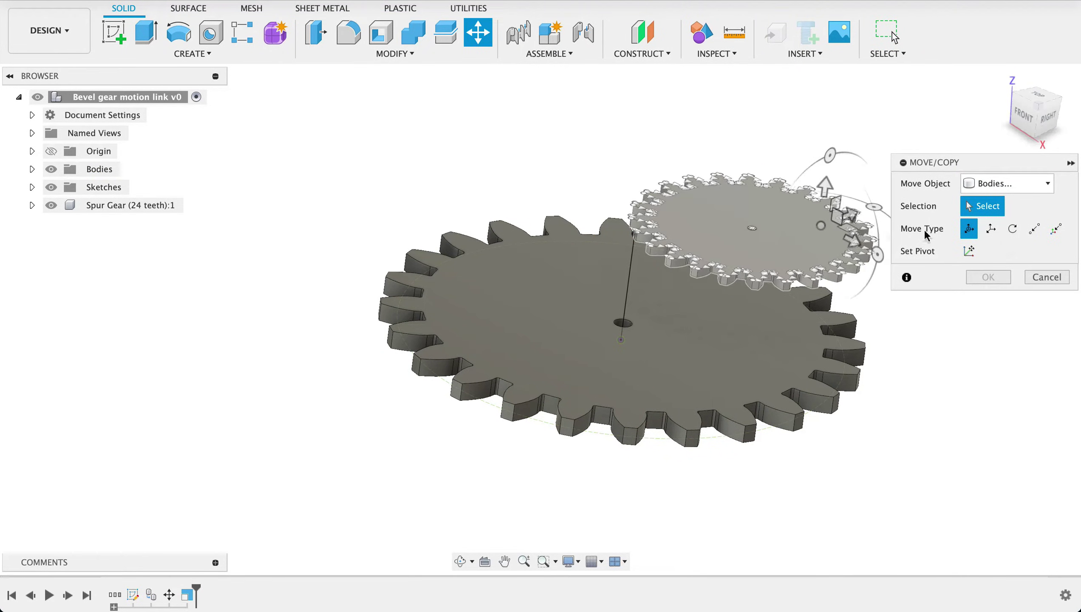
click(1035, 231)
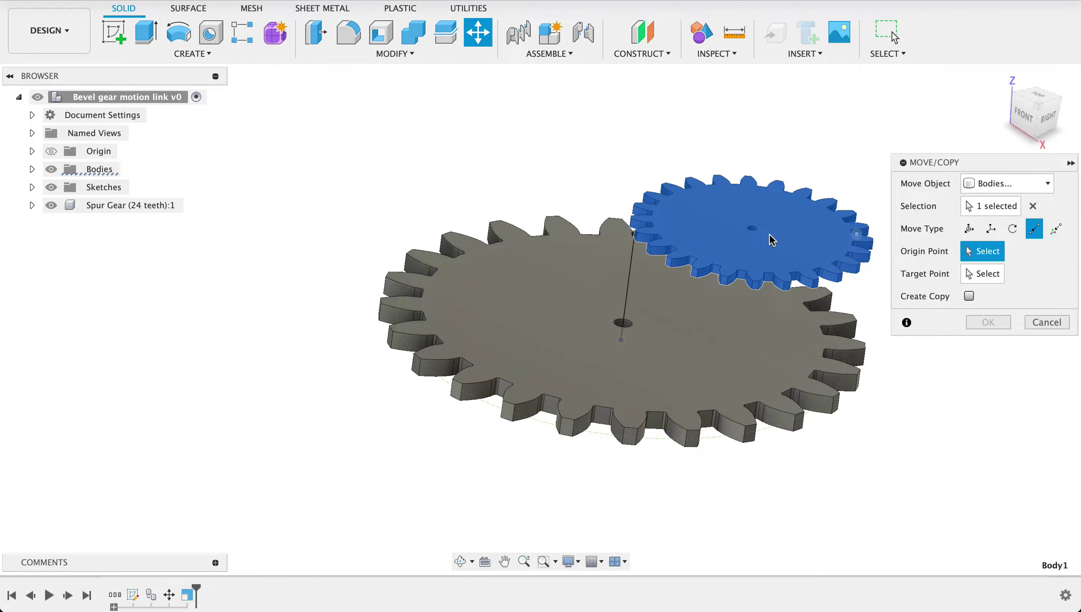
Move the small gear's hole centre onto the top end of the 80 mm line
scroll(753, 228, up, 10)
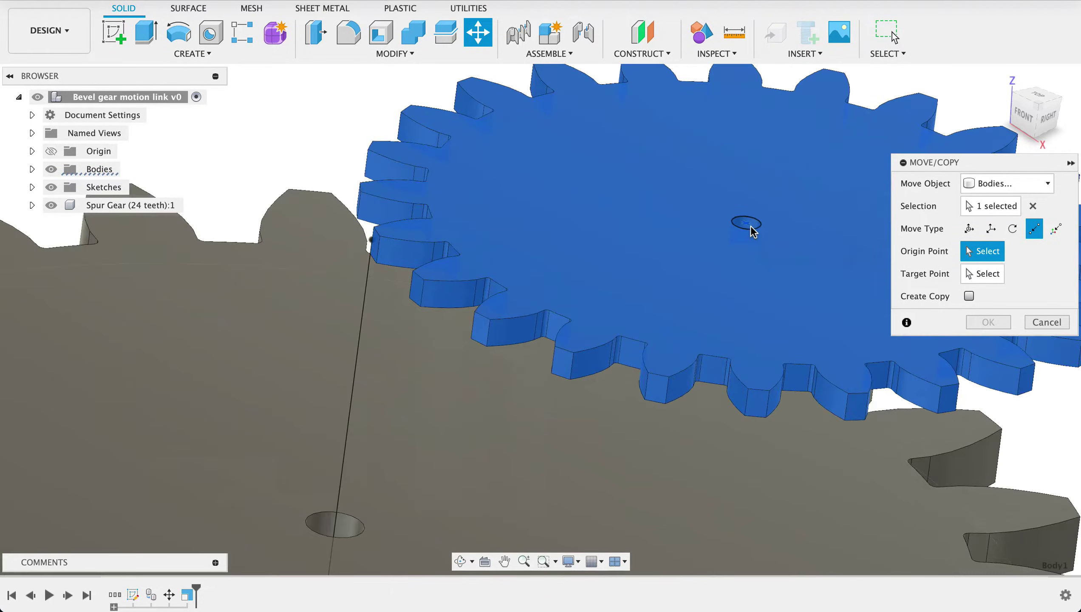
click(749, 224)
scroll(512, 295, down, 8)
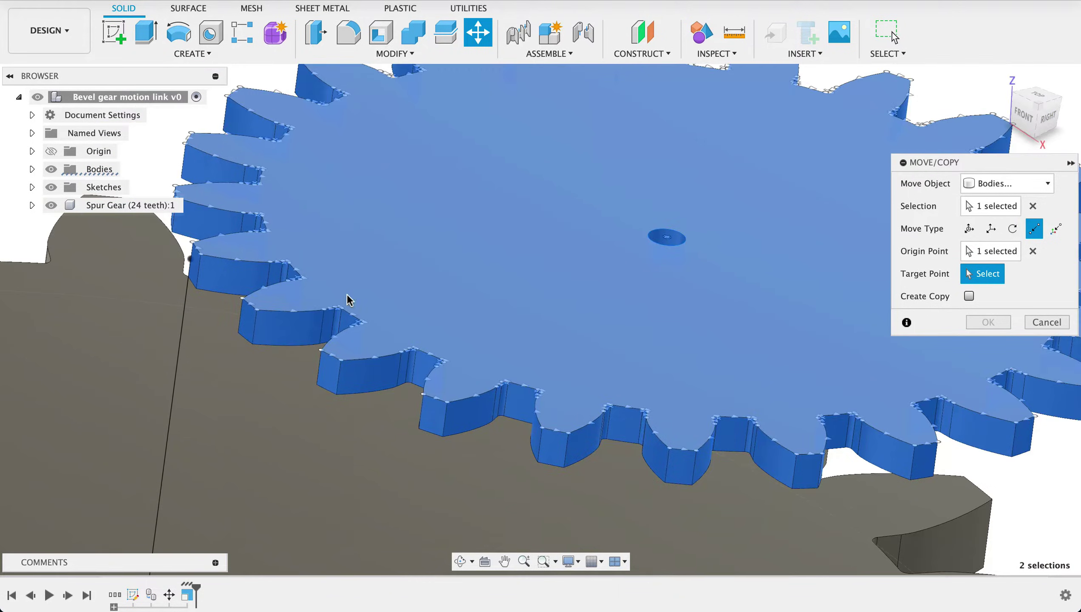
scroll(222, 276, down, 5)
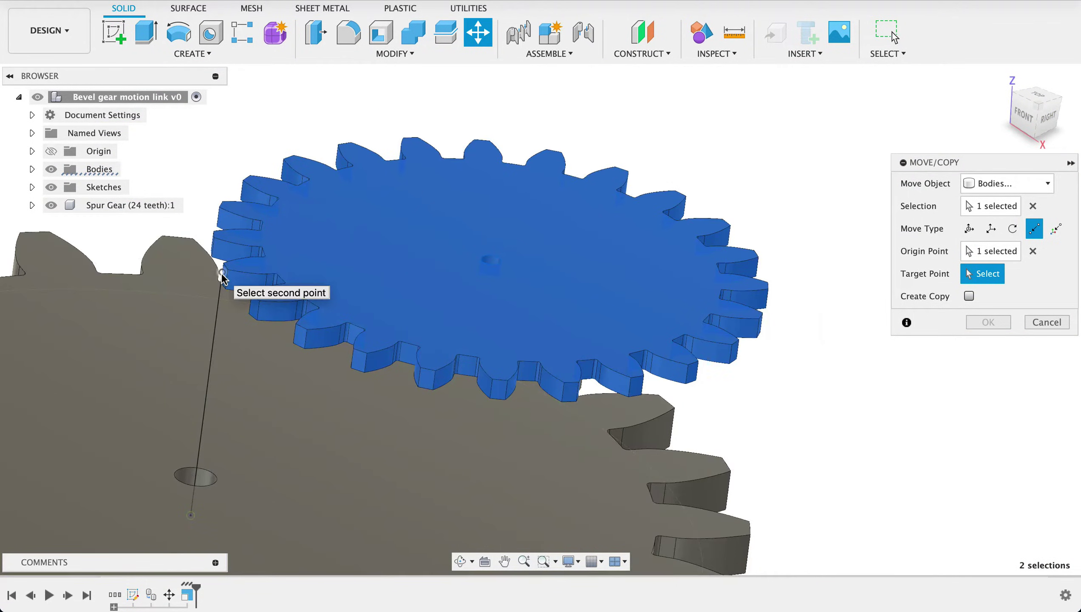
click(221, 272)
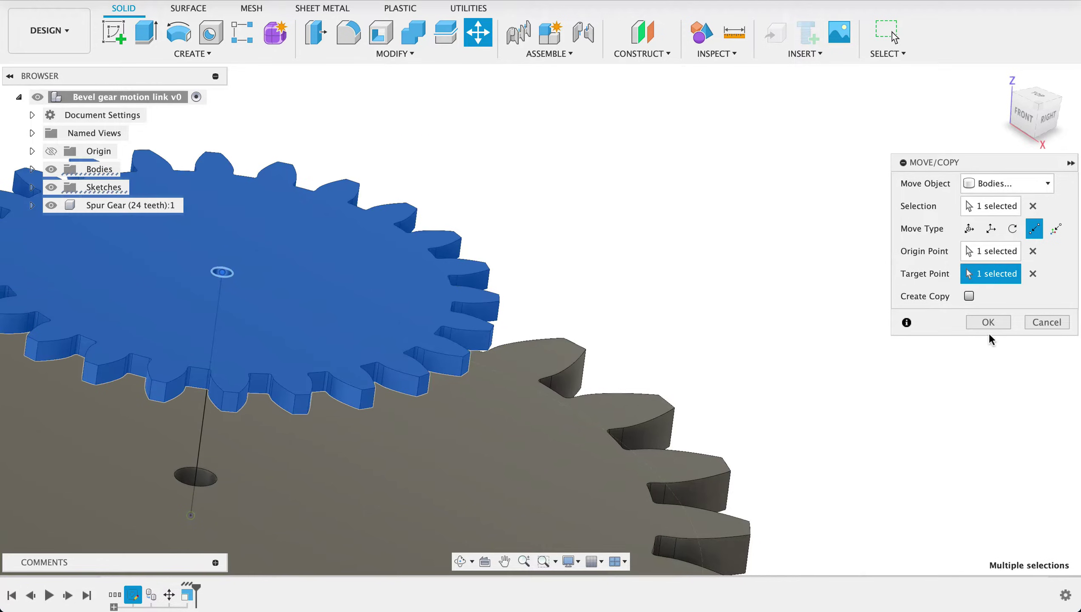
click(988, 322)
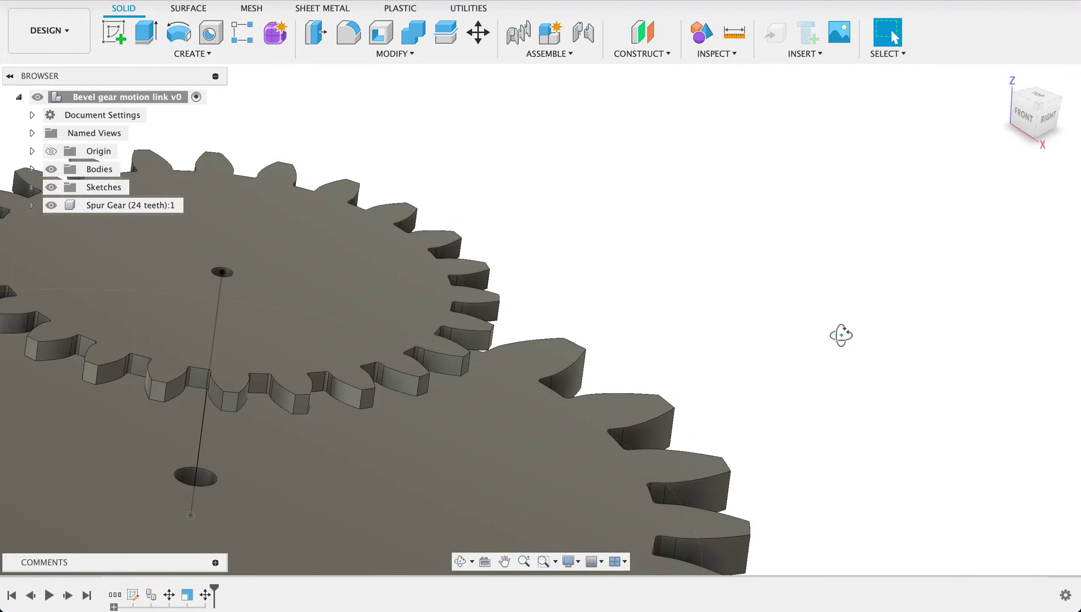
shift+middle_drag(841, 335, 810, 364)
scroll(809, 364, down, 5)
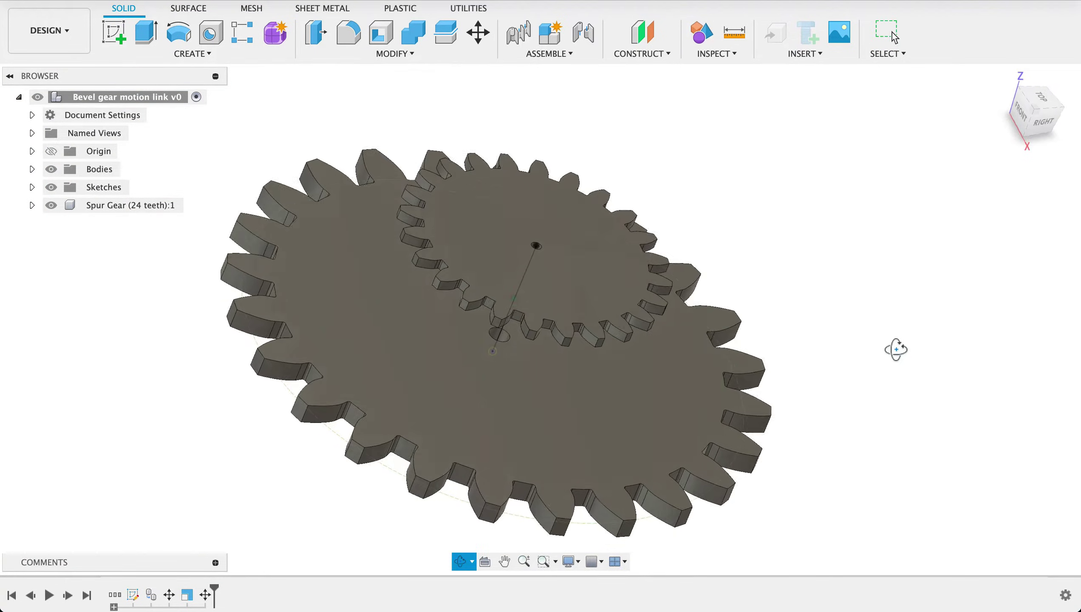
Sketch on the large gear's top face and project that face into the sketch
shift+middle_drag(896, 349, 875, 316)
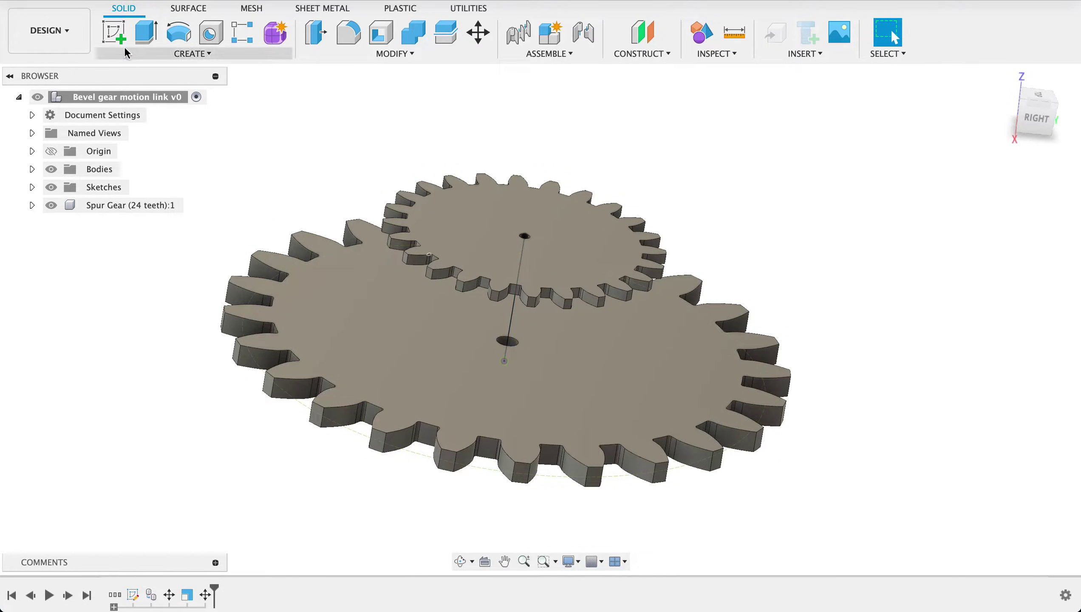
click(114, 33)
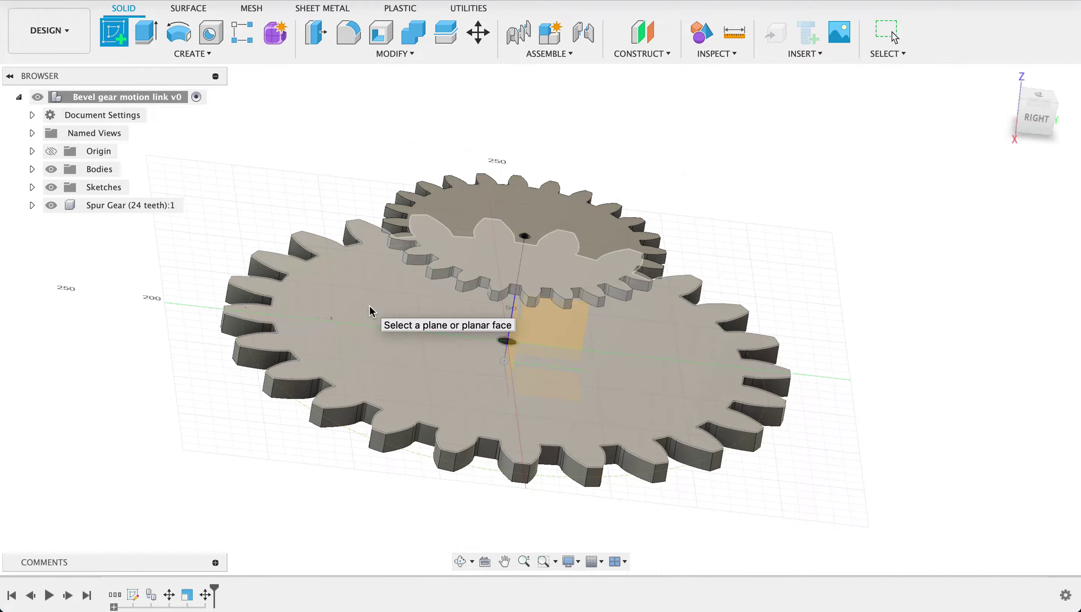
click(371, 312)
key(p)
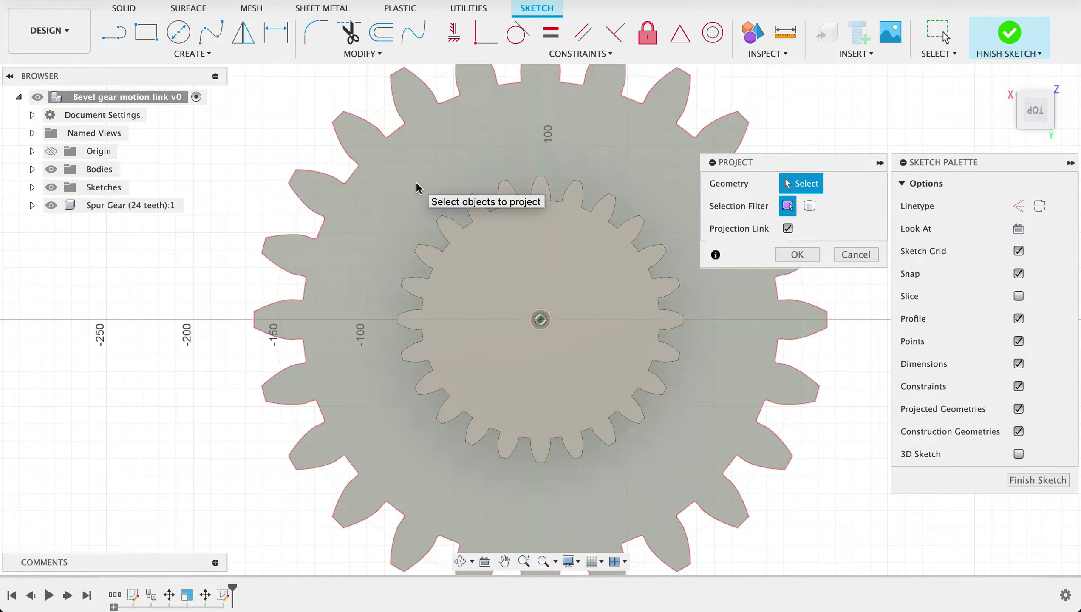
click(524, 201)
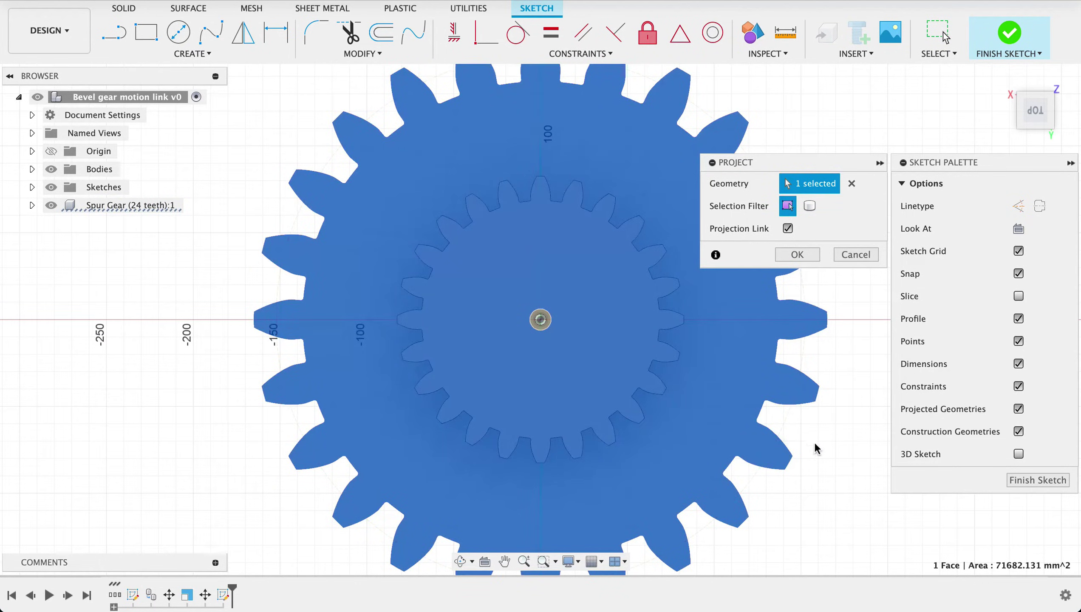
Hide the large Spur Gear body in the browser
shift+middle_drag(810, 461, 822, 386)
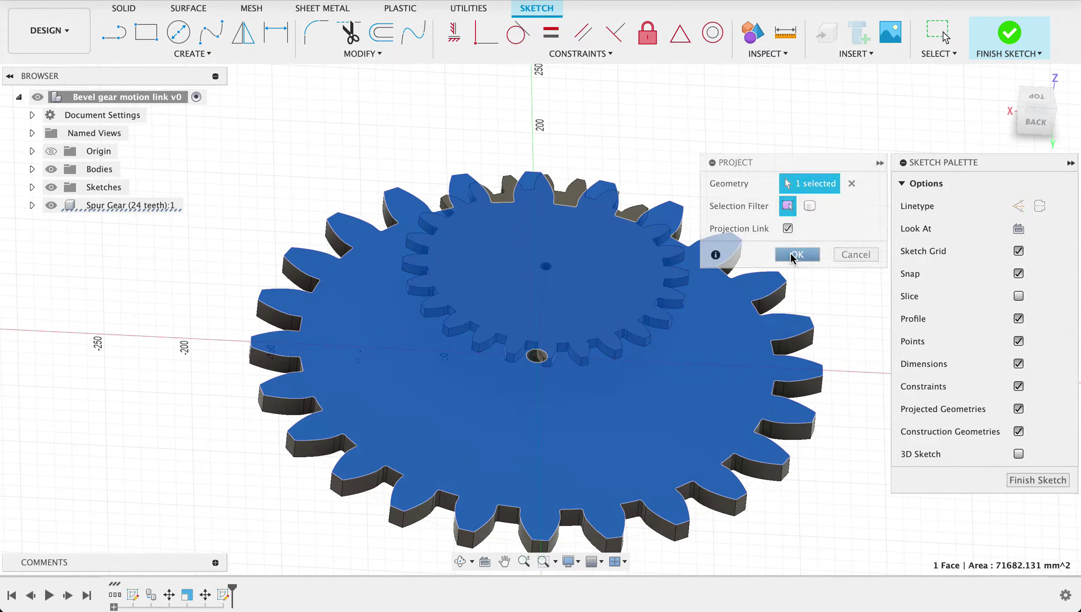
click(48, 206)
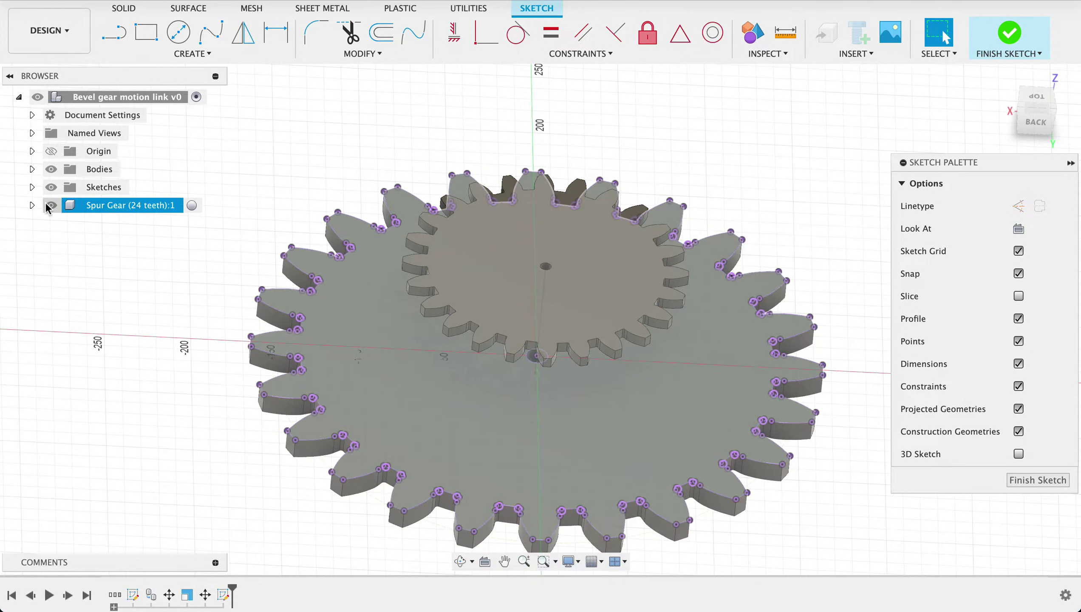
click(32, 204)
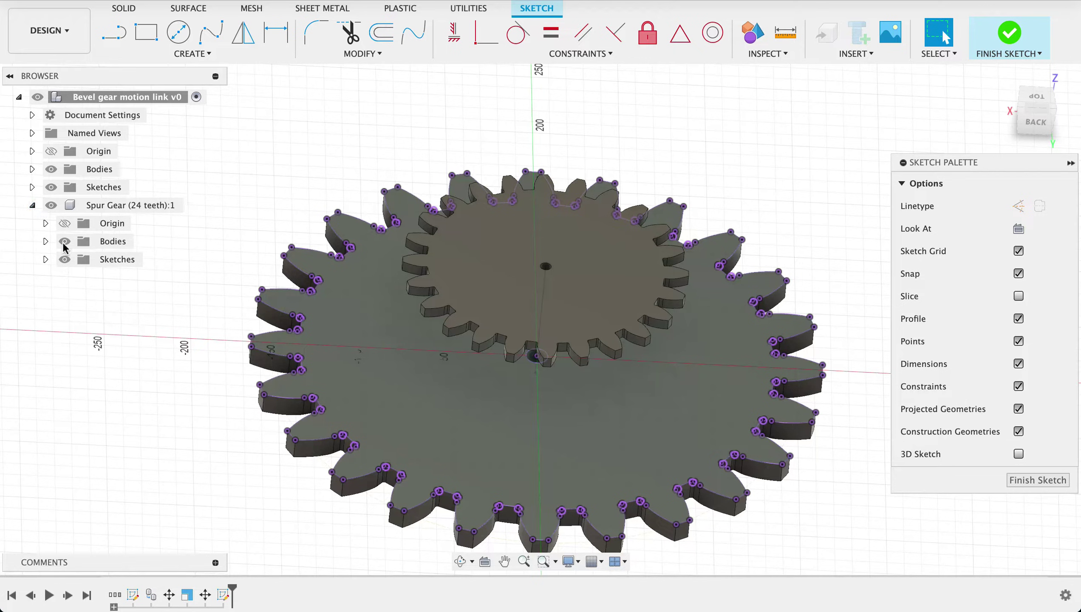
click(51, 205)
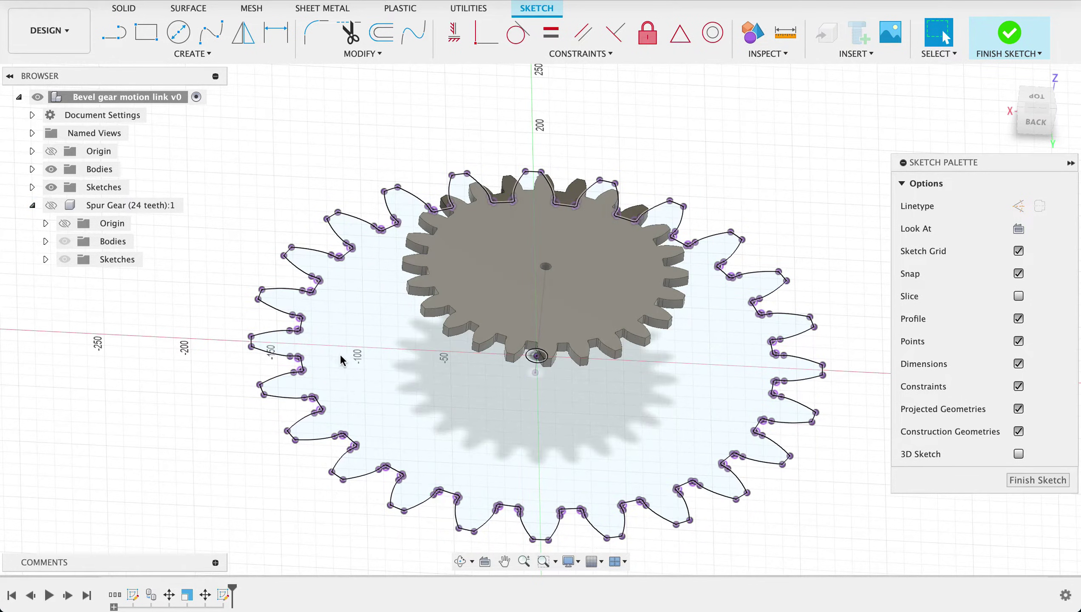
Delete the projected centre hole circle from the profile and finish the sketch
click(529, 419)
scroll(529, 418, up, 5)
click(532, 311)
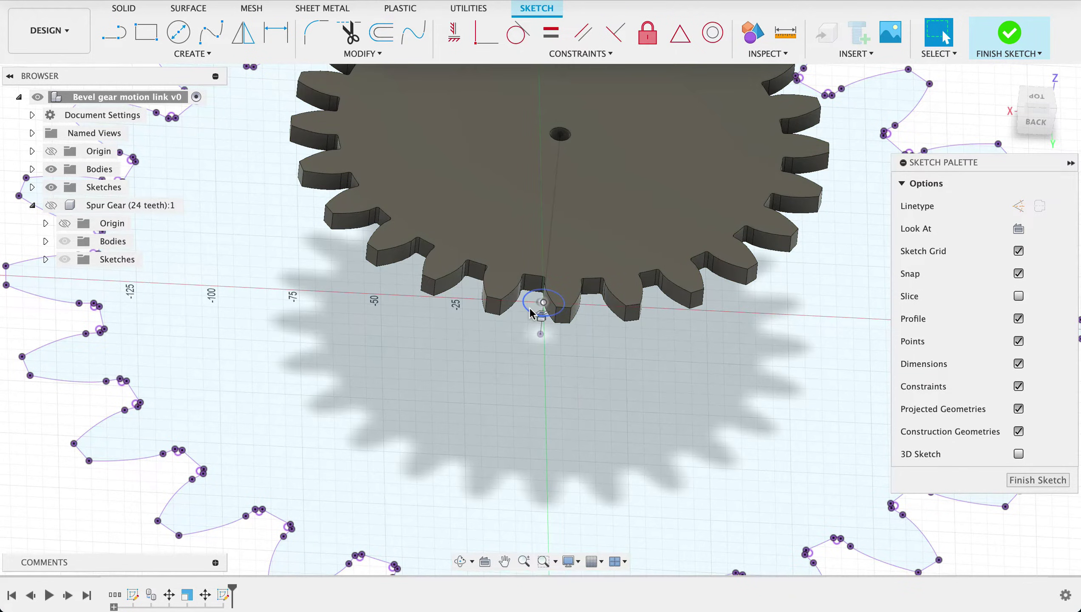
key(Delete)
scroll(540, 304, down, 5)
click(535, 382)
scroll(535, 381, down, 5)
click(719, 386)
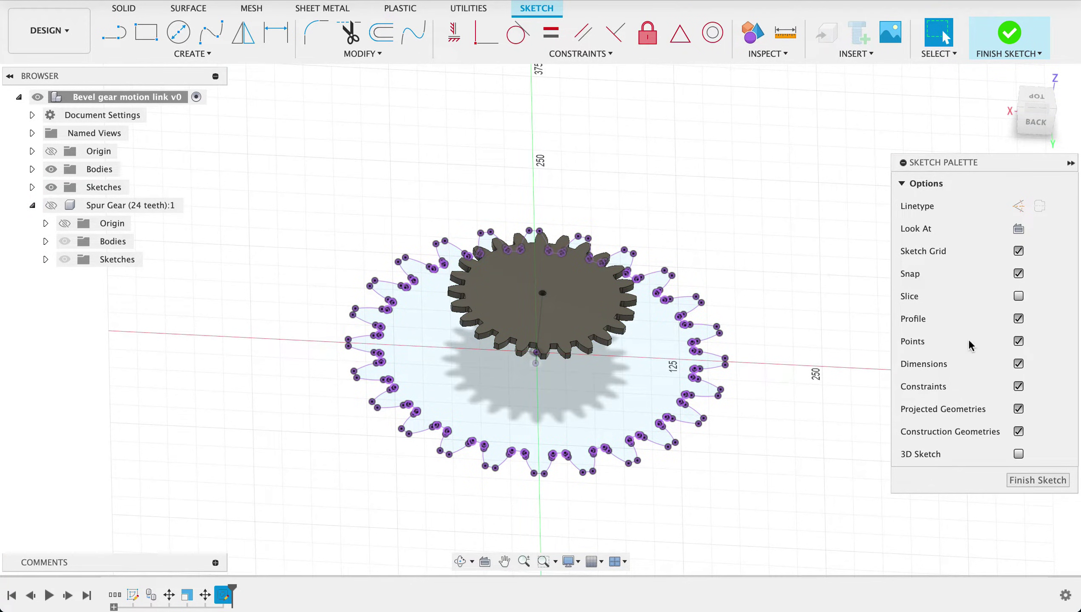
click(1040, 480)
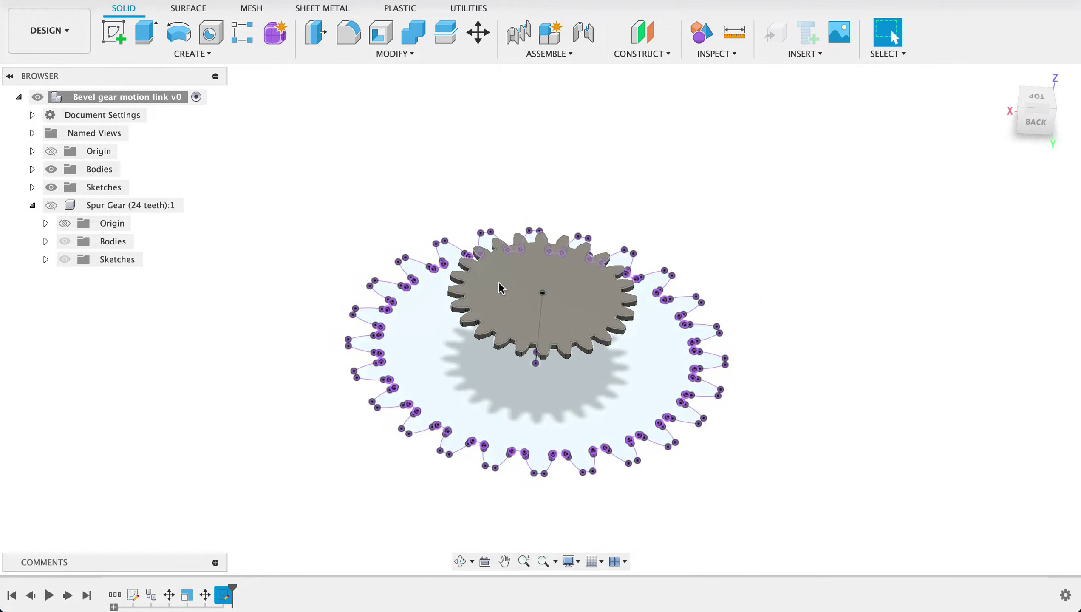
Sketch on the small gear's top face and project its outline
click(114, 32)
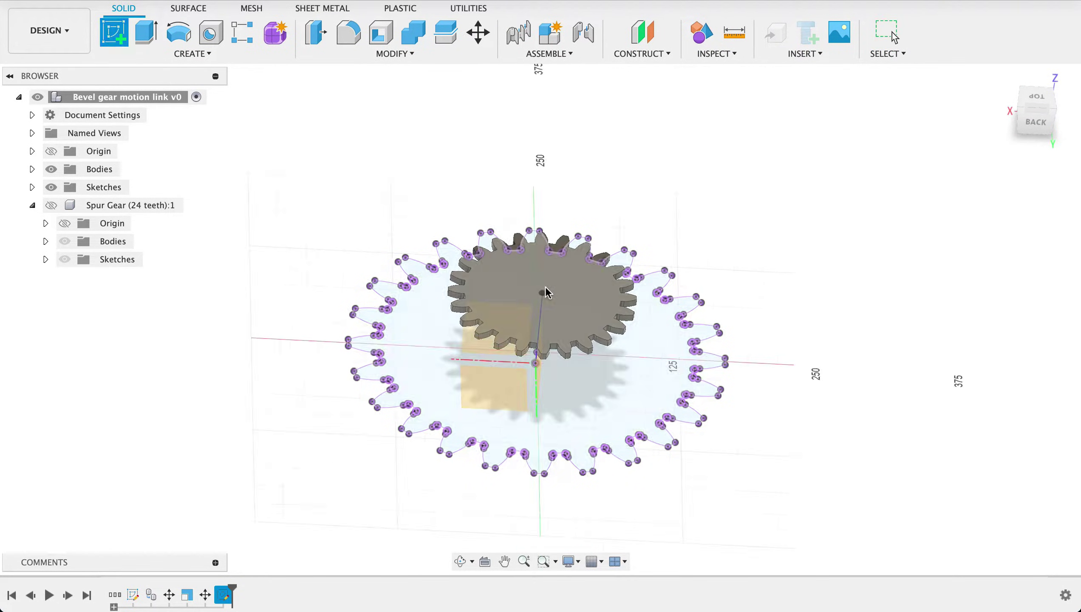
click(534, 283)
key(p)
click(614, 321)
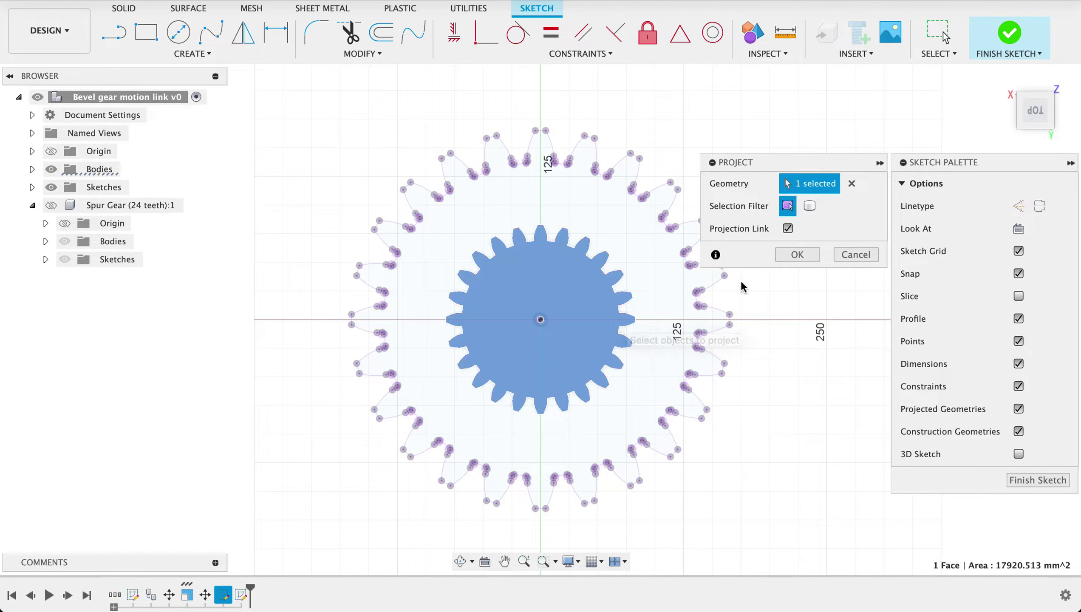
click(780, 254)
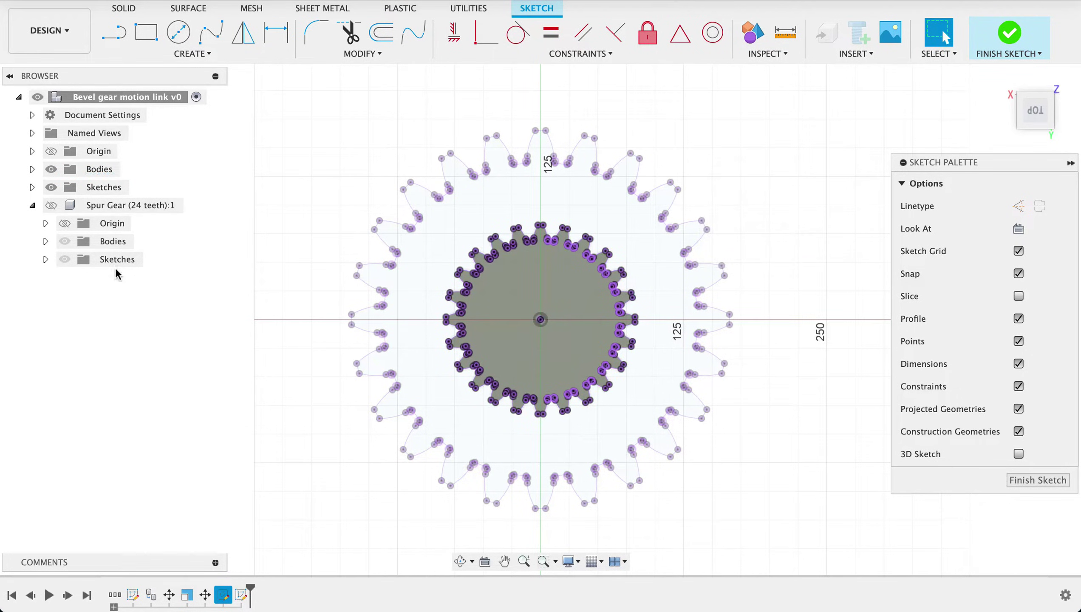
Hide the small gear body Body1 and finish the sketch
click(32, 169)
click(65, 188)
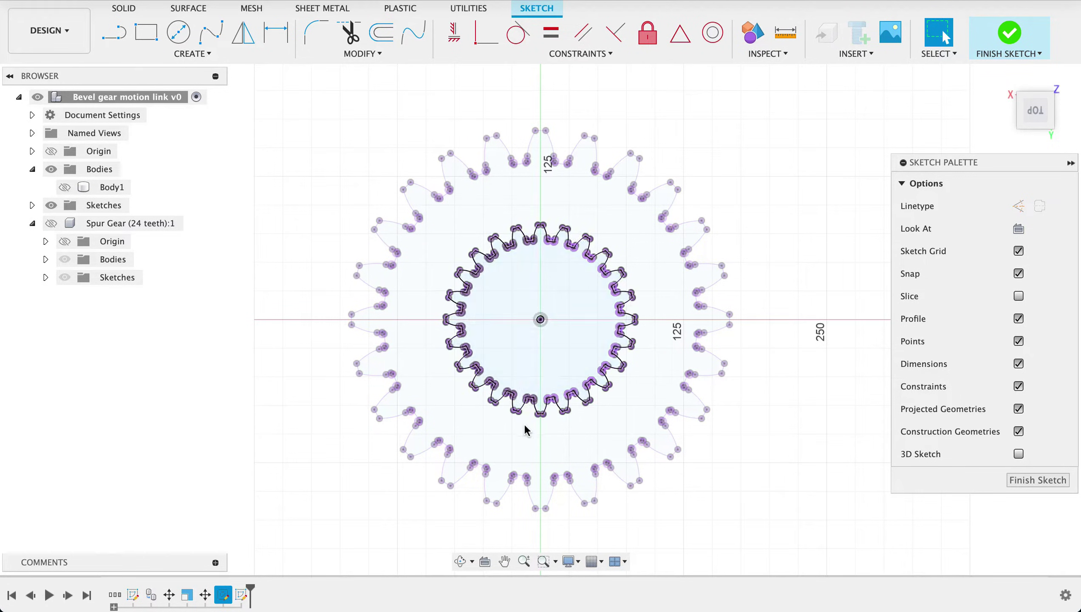
scroll(525, 424, up, 3)
scroll(520, 335, up, 2)
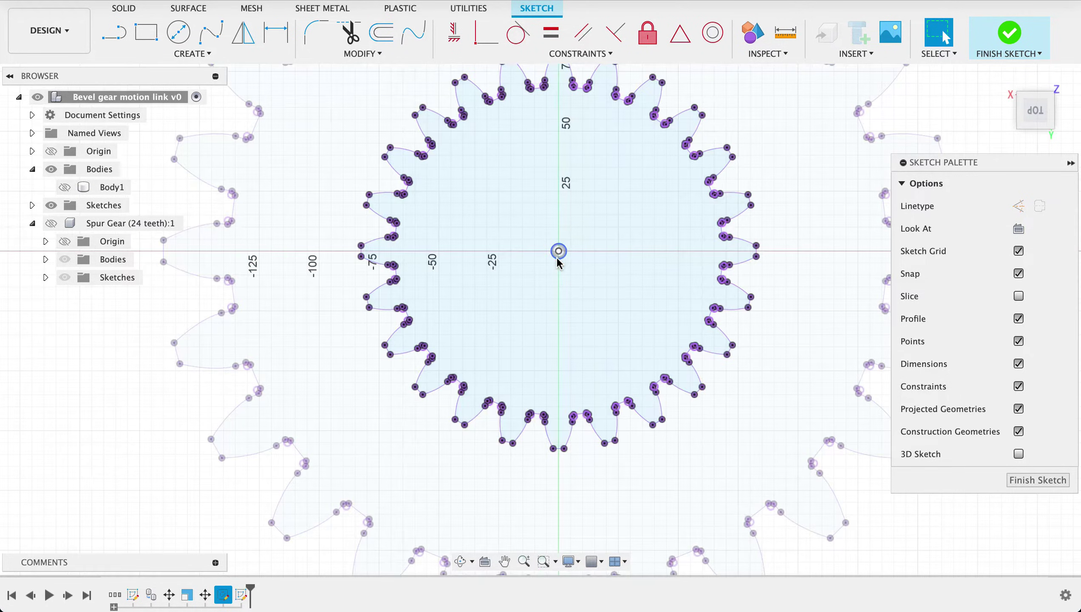
click(558, 252)
click(594, 318)
scroll(593, 322, down, 5)
shift+middle_drag(688, 333, 696, 257)
click(1038, 479)
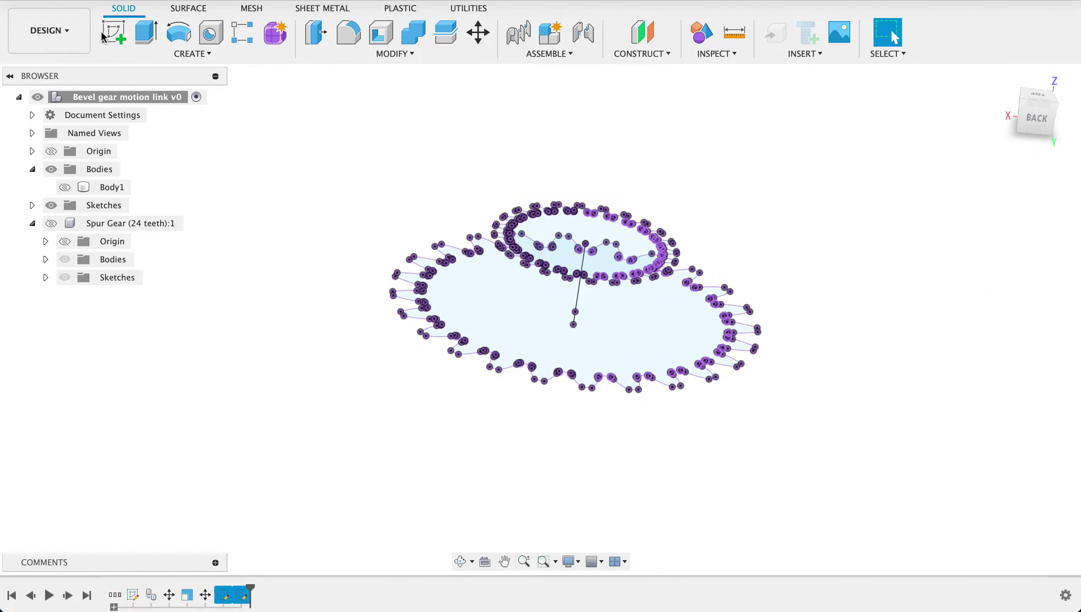
Loft from the large gear profile to the small one, creating the tapered body Body2
click(191, 55)
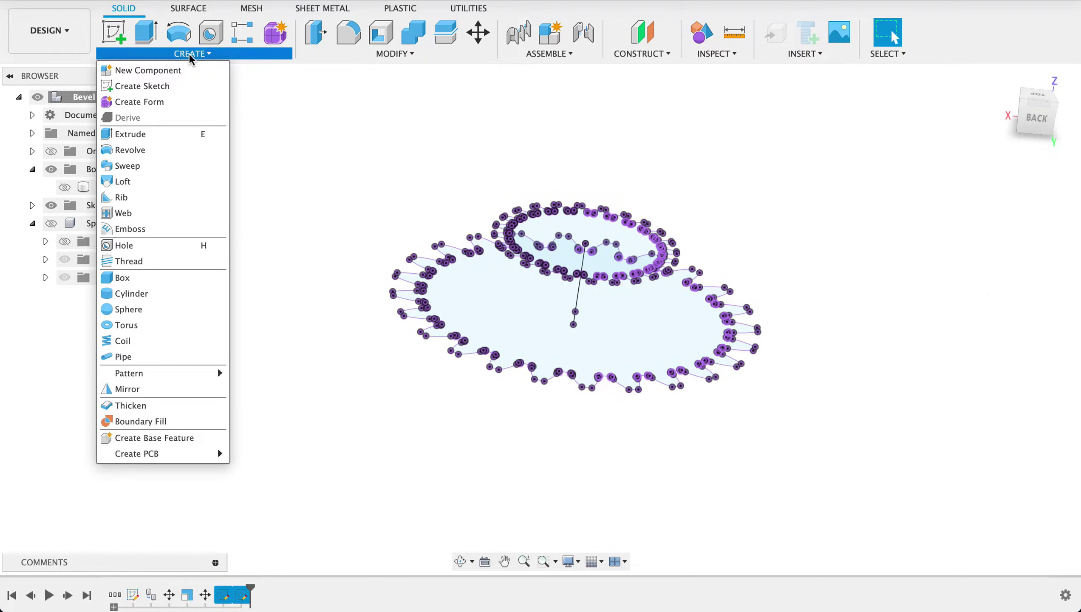
click(137, 181)
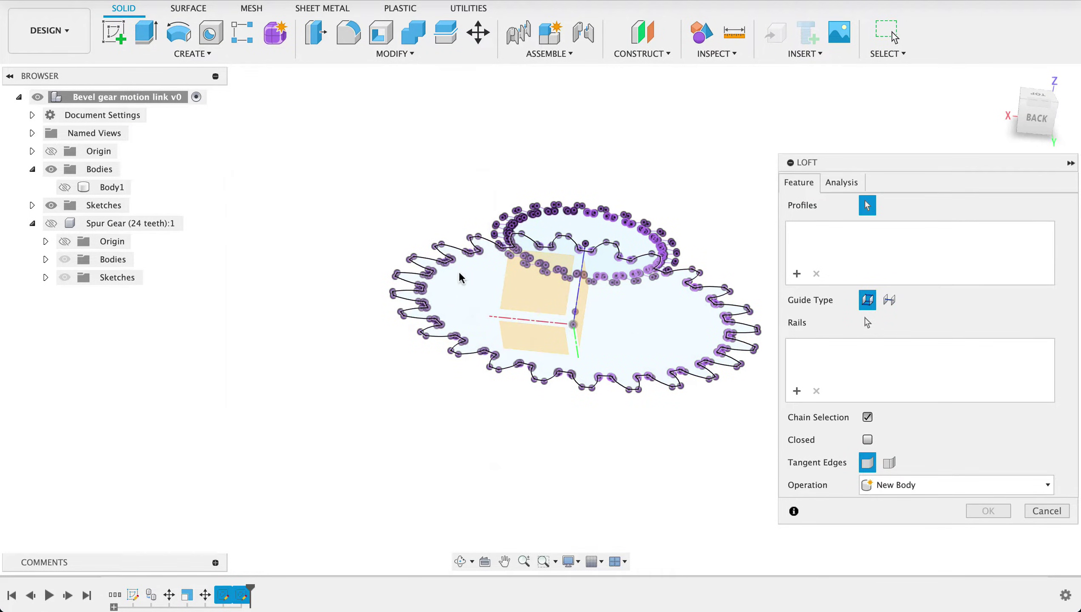
click(464, 319)
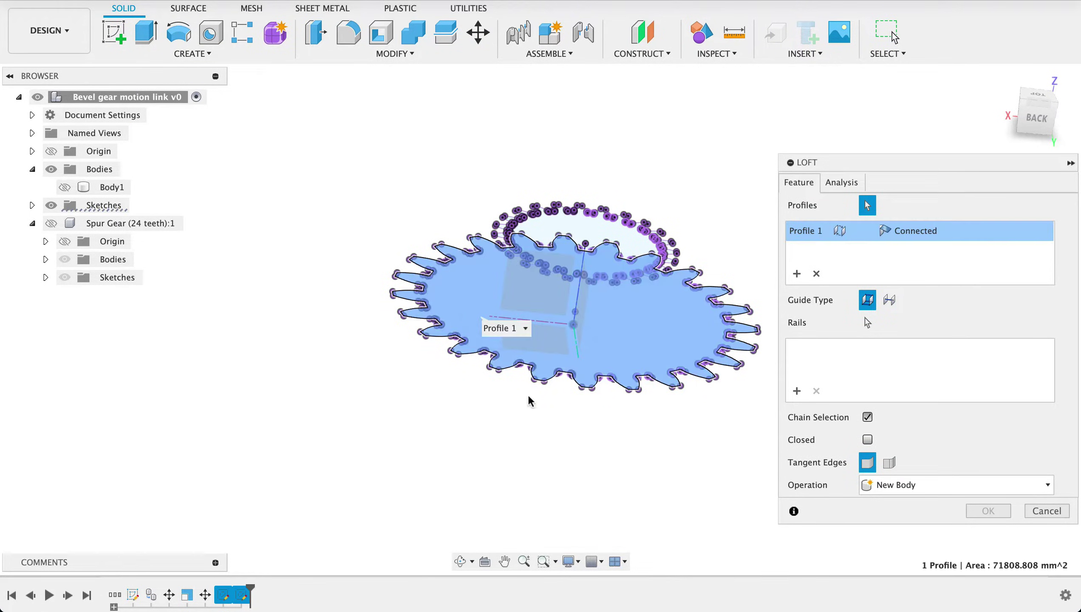
shift+middle_drag(603, 474, 605, 413)
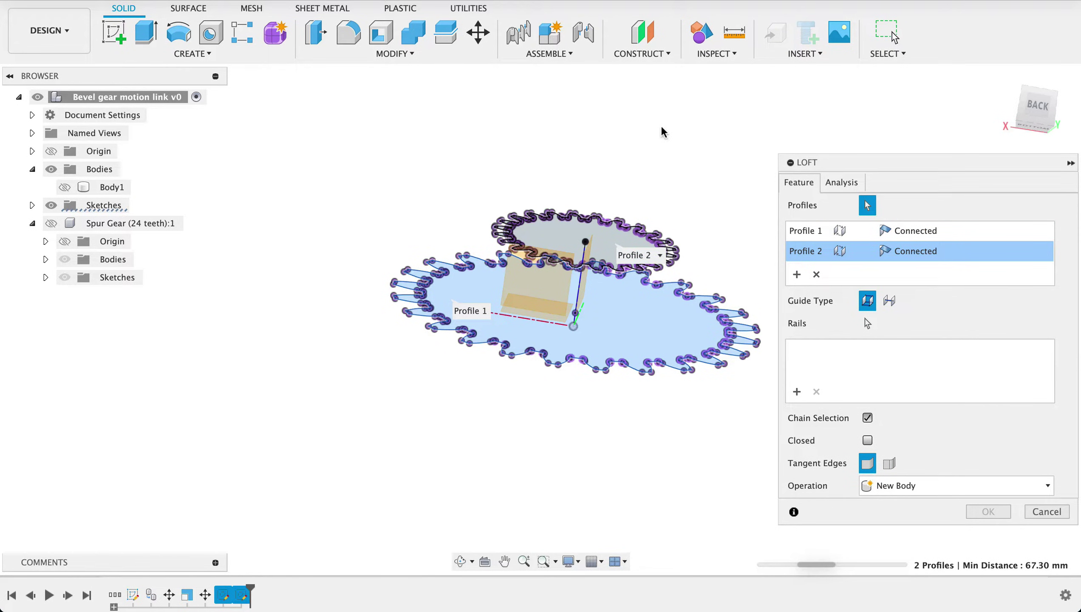
shift+middle_drag(661, 122, 642, 172)
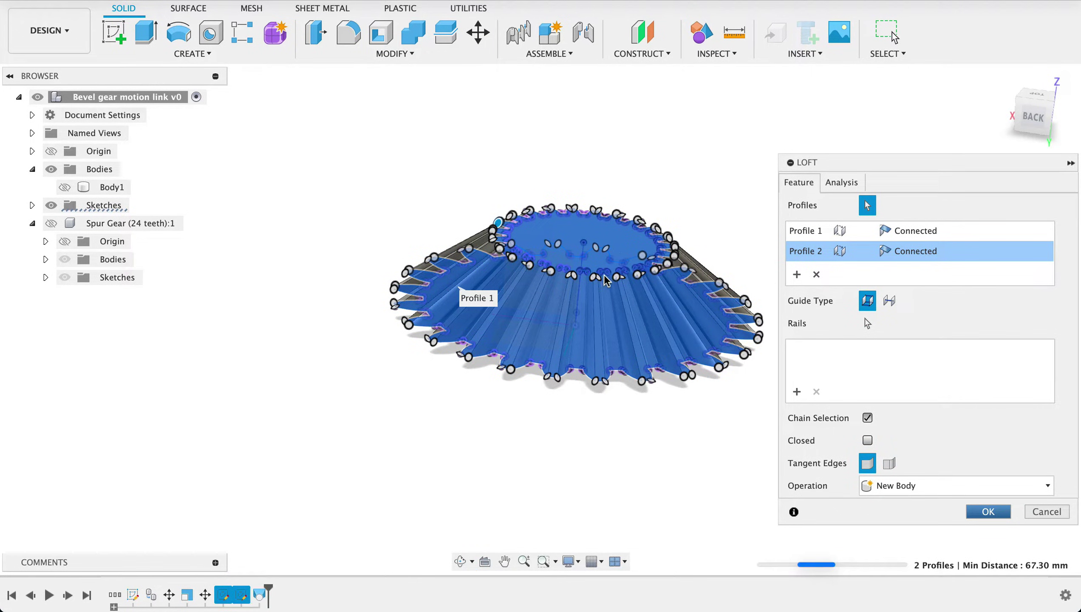
key(Return)
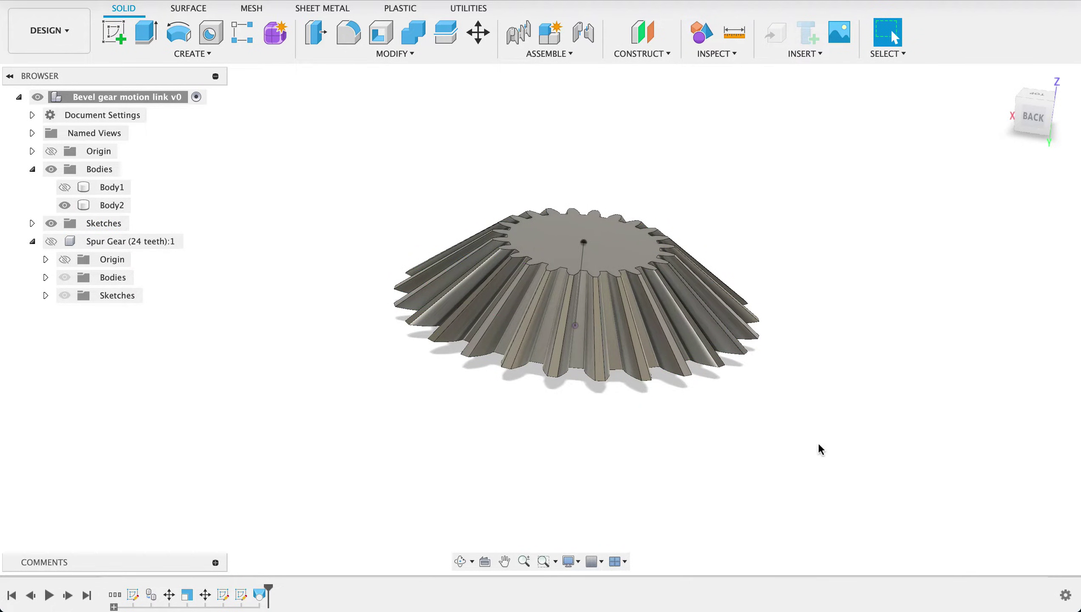
In the BACK view, start a new sketch on the vertical plane through the gear axis
shift+middle_drag(790, 406, 718, 372)
click(738, 292)
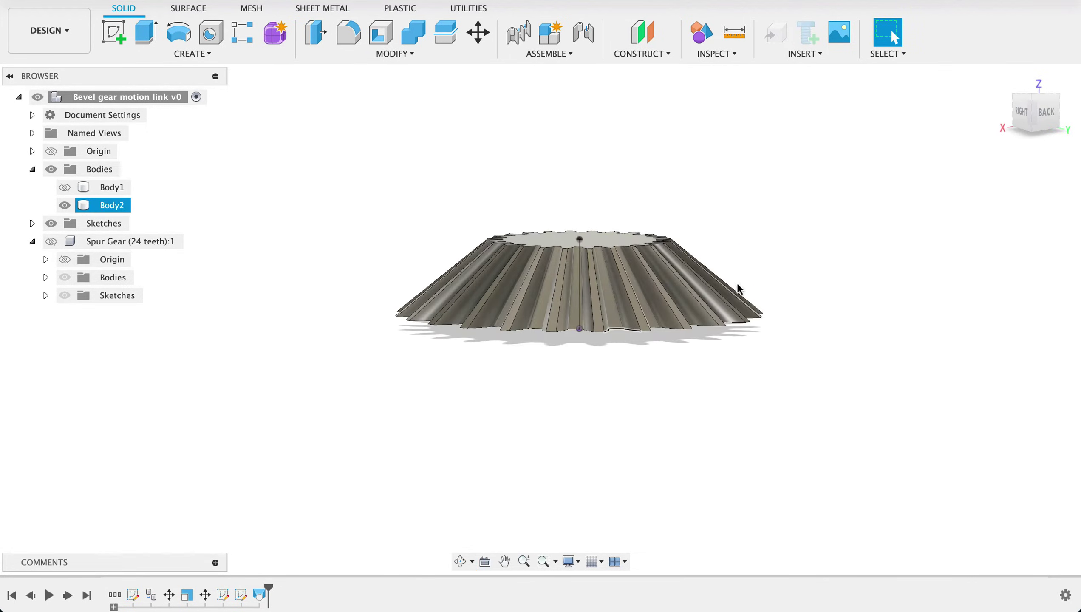
click(1045, 111)
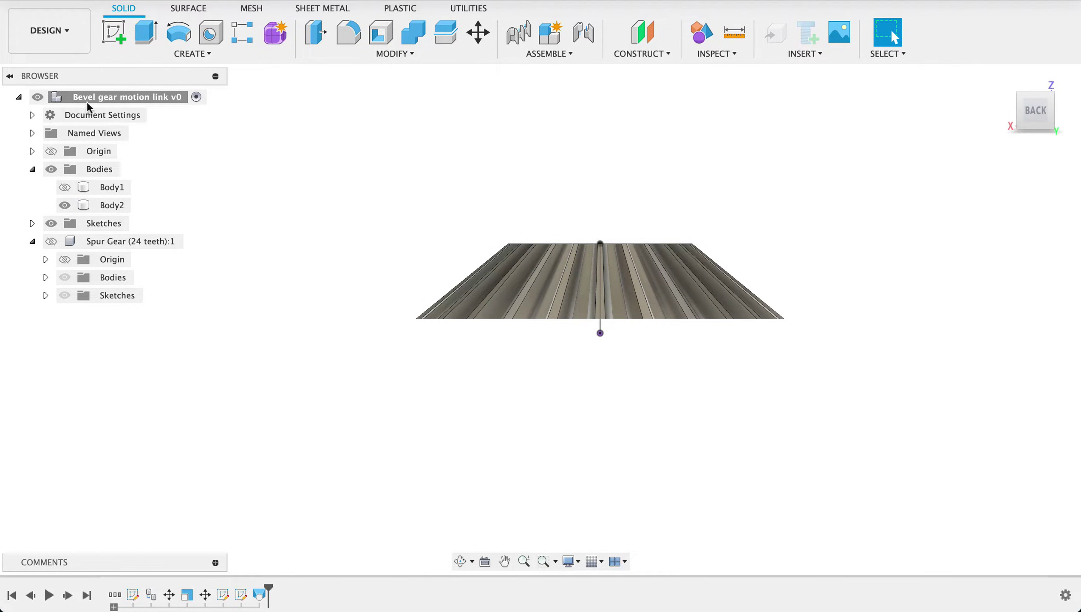
click(113, 33)
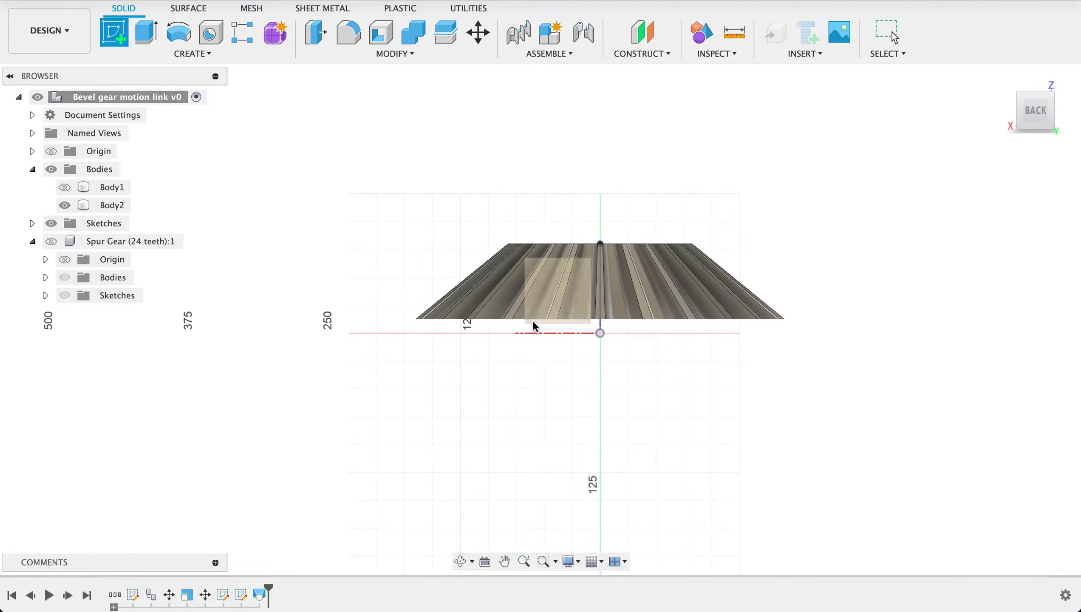
click(521, 261)
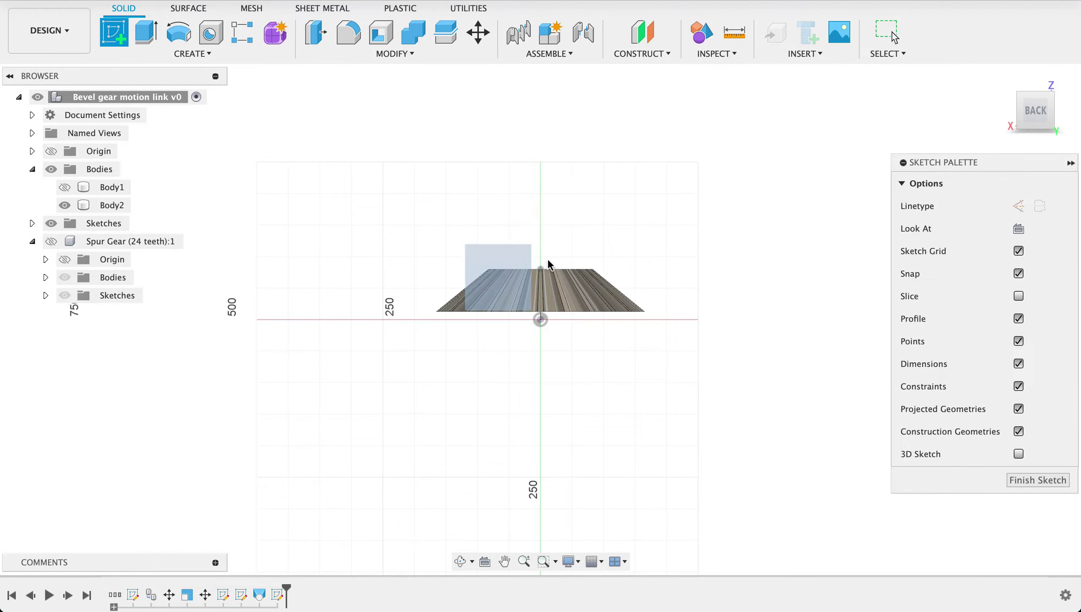
scroll(630, 256, up, 3)
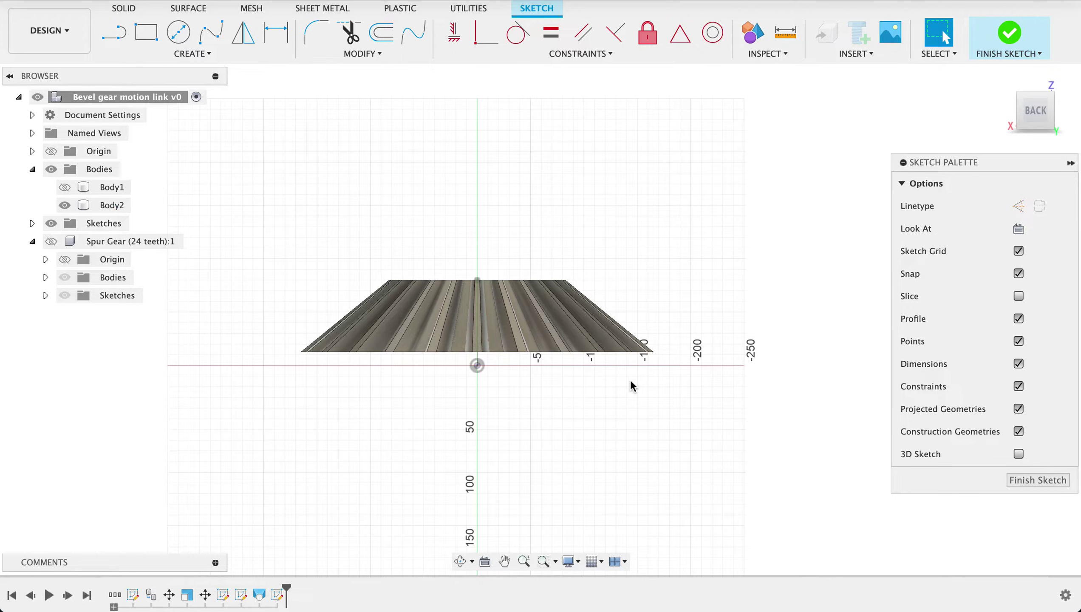
Draw a closed three-line triangle overlapping the gear's sloped outer edge and finish the sketch
key(l)
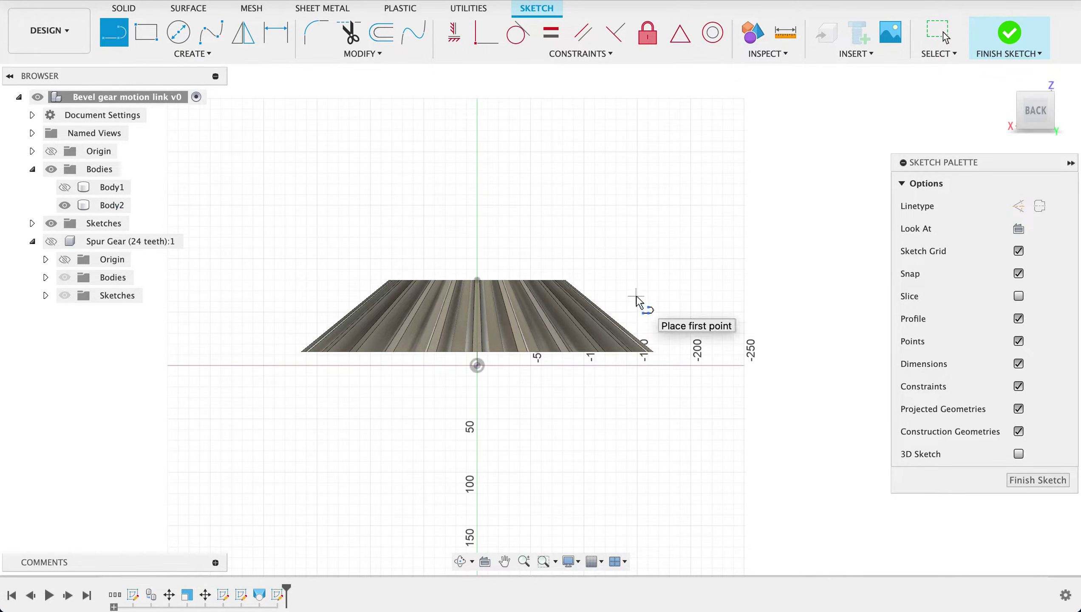
click(638, 302)
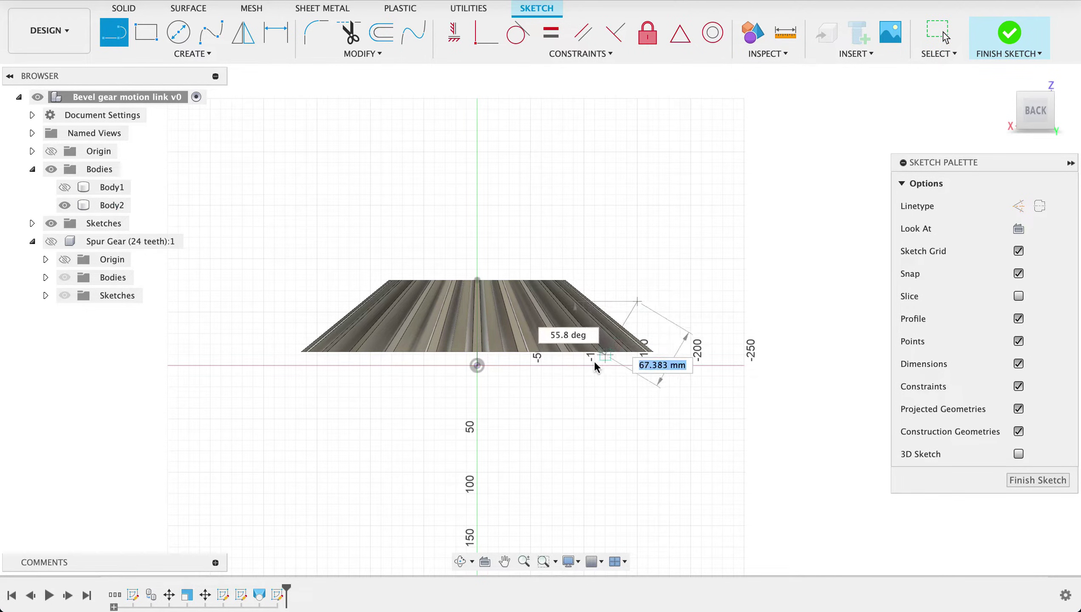
click(590, 365)
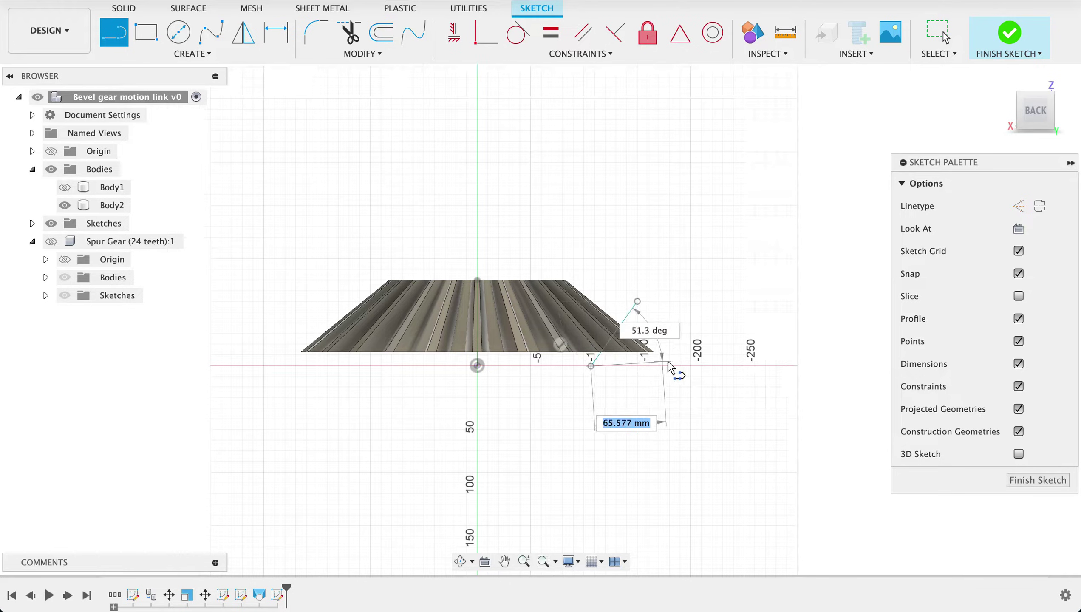
click(659, 365)
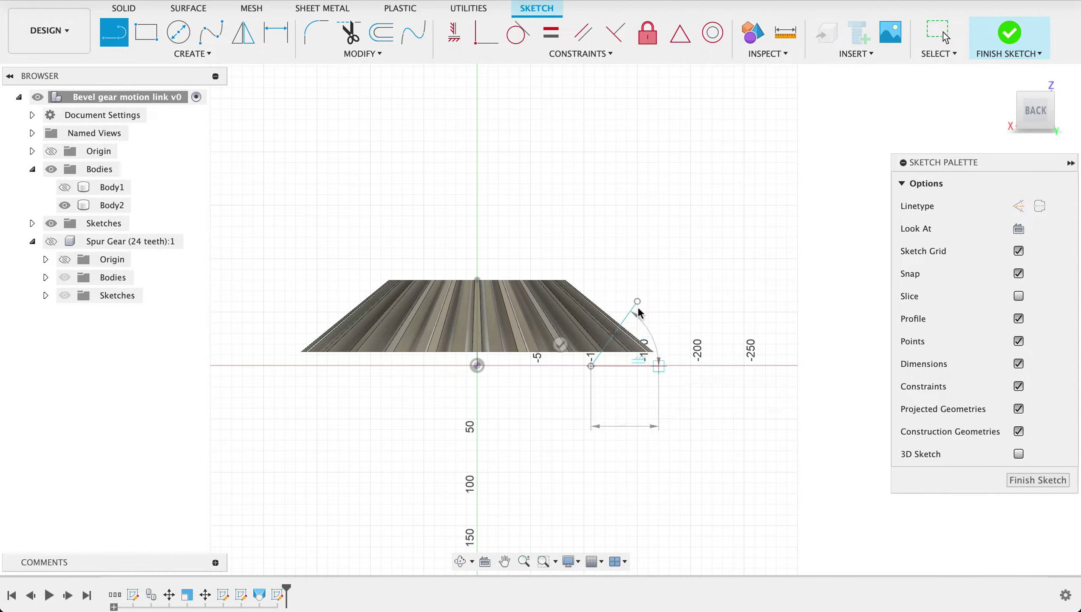
click(638, 301)
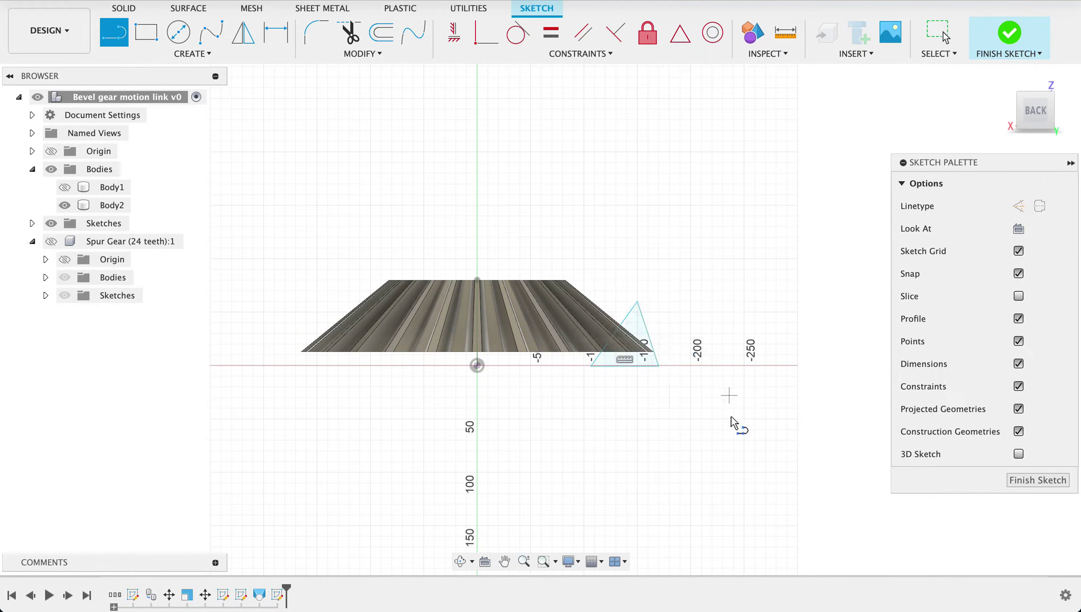
scroll(621, 386, up, 5)
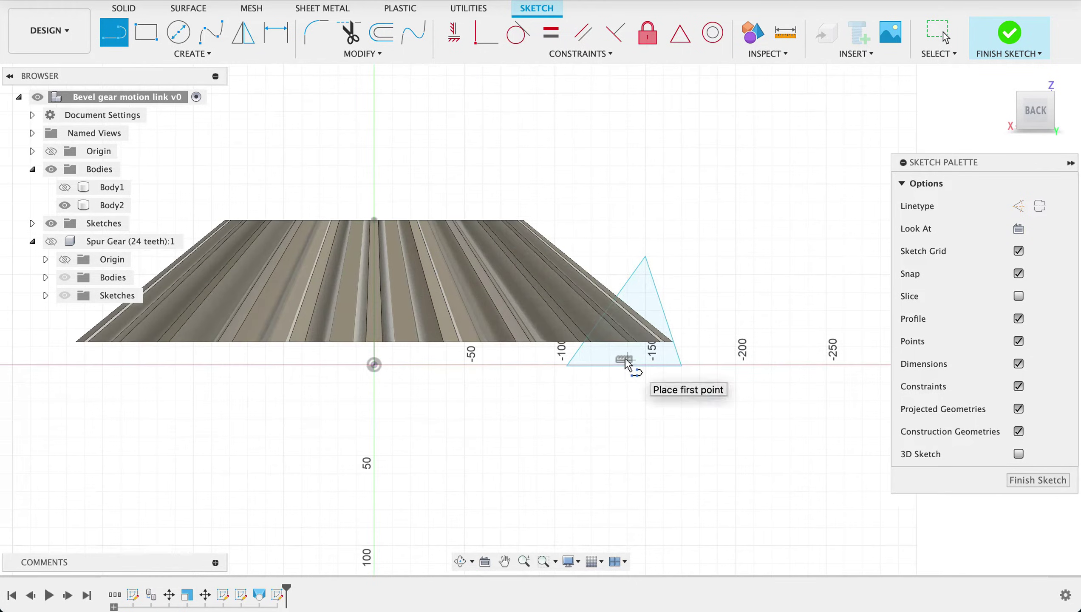
key(Escape)
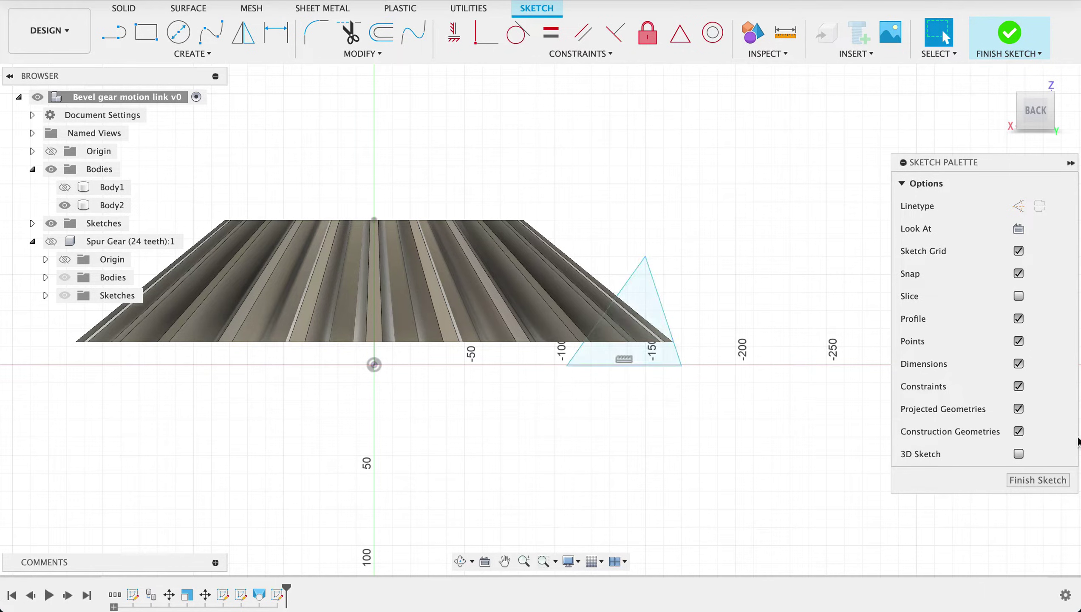
click(1044, 480)
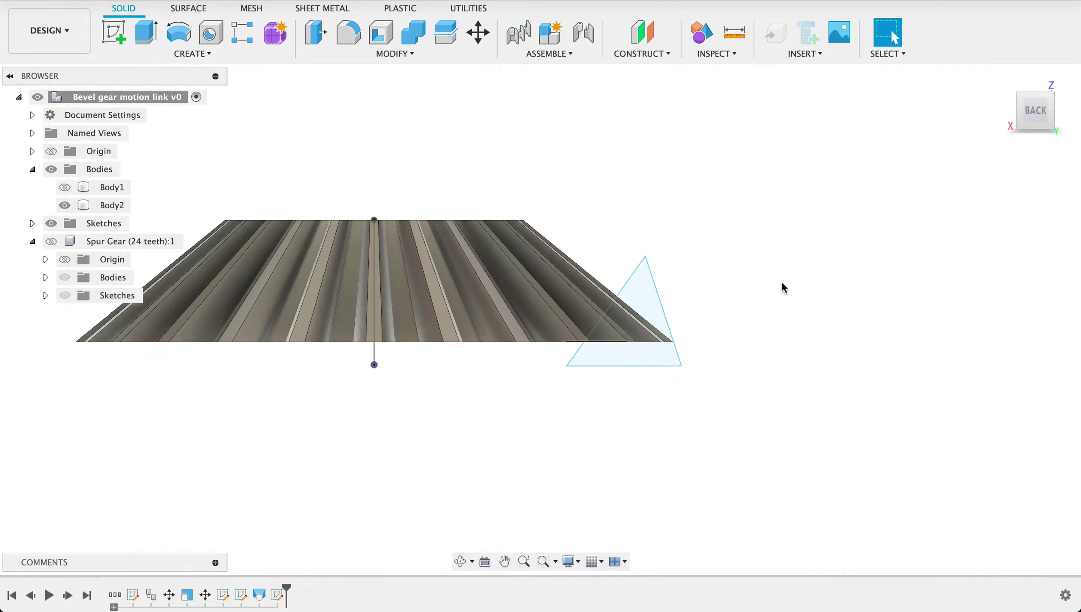
Revolve-cut the triangle profile a full 360° about the gear axis to bevel the tooth edges
click(179, 33)
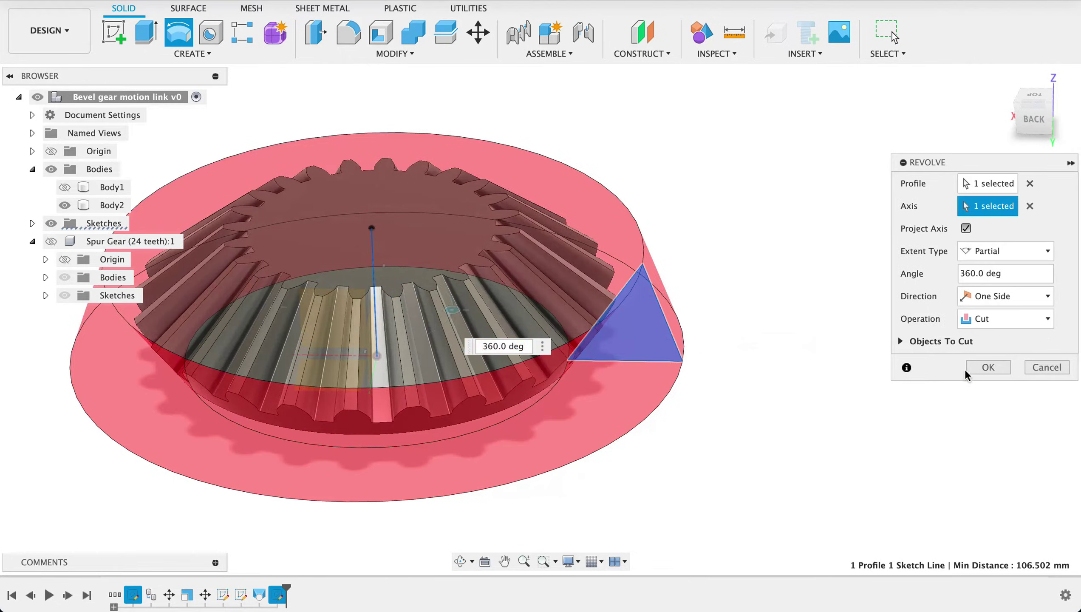
key(Return)
shift+middle_drag(815, 368, 818, 319)
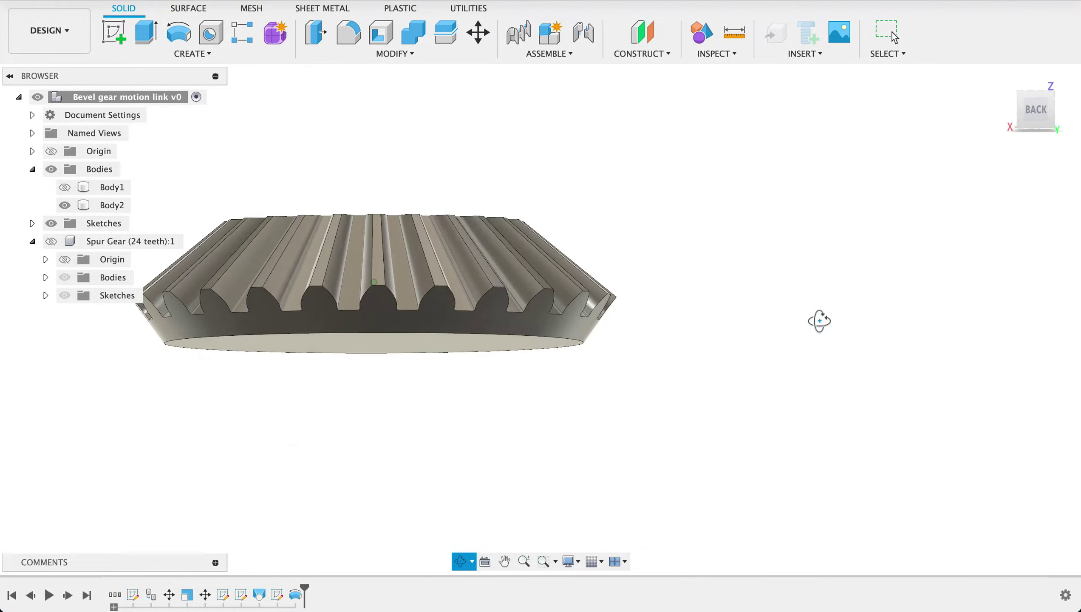
Edit Sketch4, dragging the triangle's apex up and left to reshape the revolve cut
double_click(277, 593)
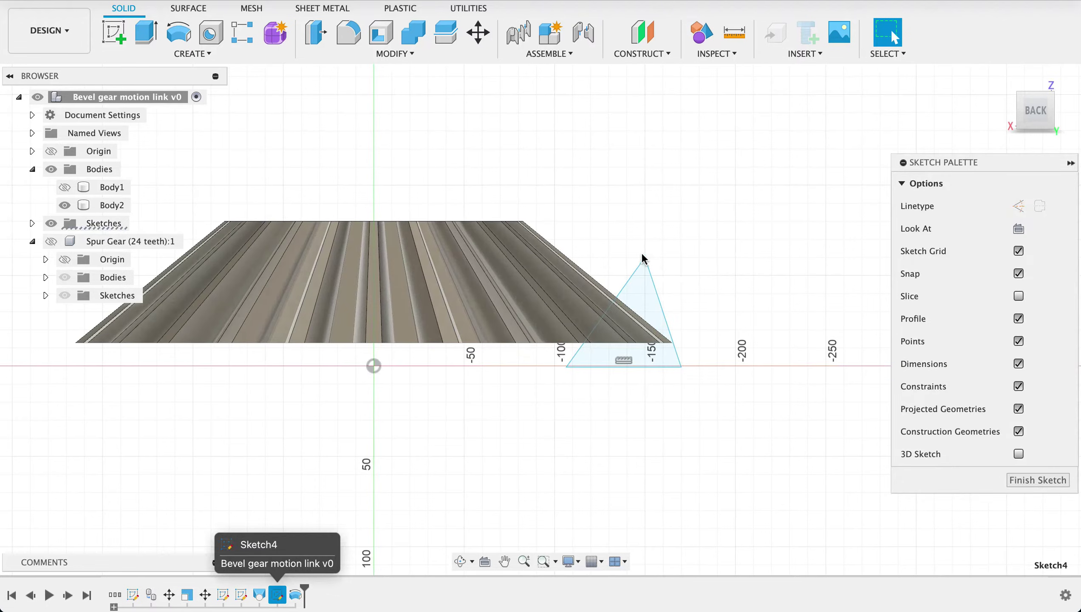
drag(643, 259, 566, 243)
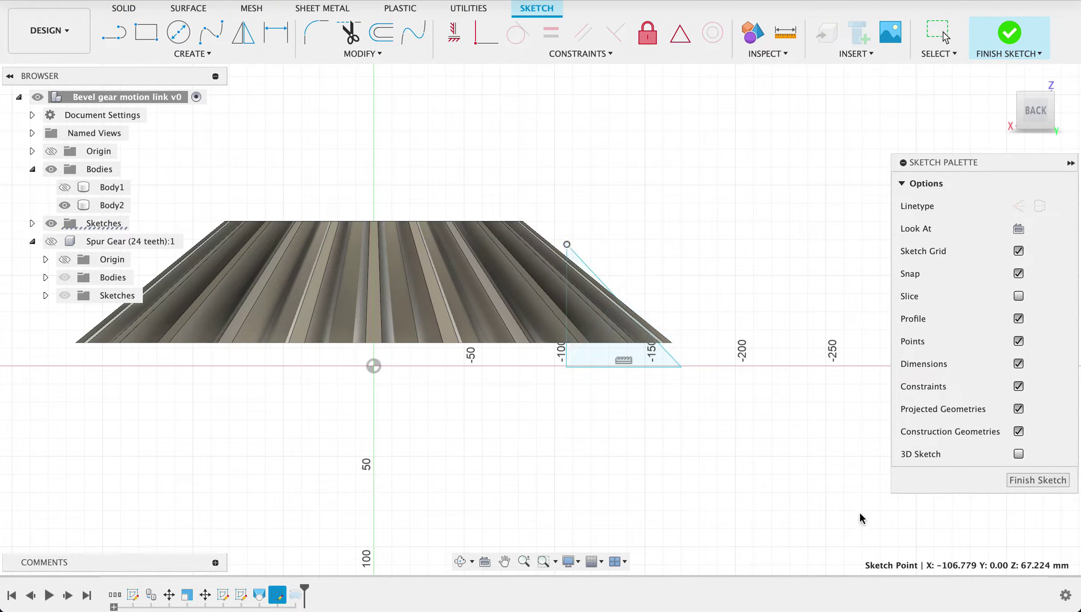
click(1032, 480)
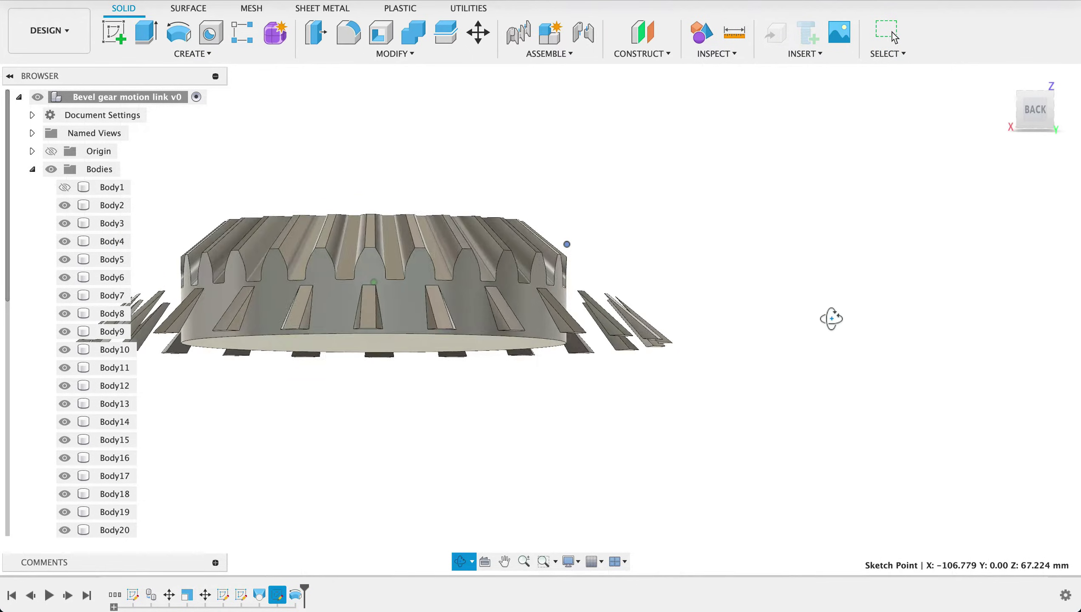
mouse_move(830, 318)
mouse_down()
mouse_move(760, 350)
mouse_move(834, 310)
mouse_up()
key(Escape)
Reopen and finish Sketch4 again, then view the fully tapered ring of bevel teeth
double_click(280, 595)
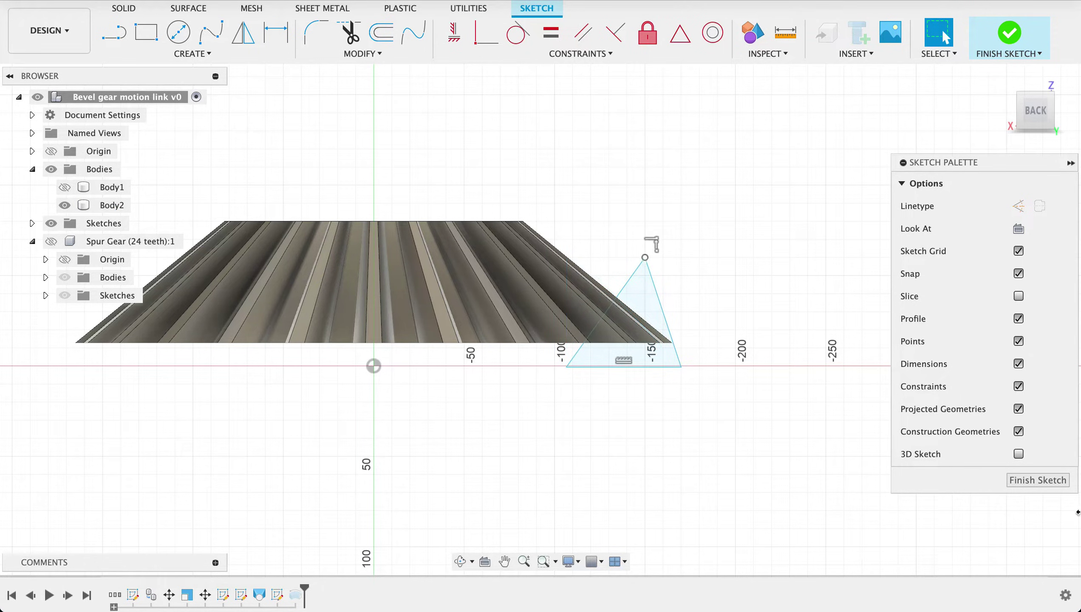
click(1036, 480)
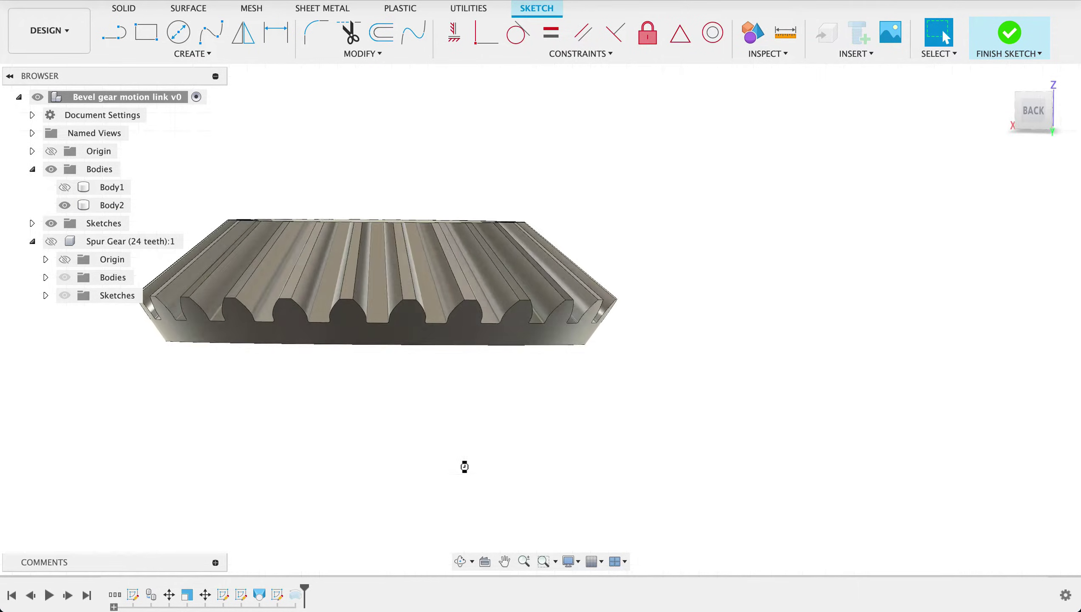
mouse_move(837, 351)
shift+middle_down()
mouse_move(815, 365)
mouse_move(813, 389)
mouse_move(822, 260)
mouse_move(805, 336)
mouse_move(805, 413)
shift+middle_up()
middle_drag(720, 277, 838, 259)
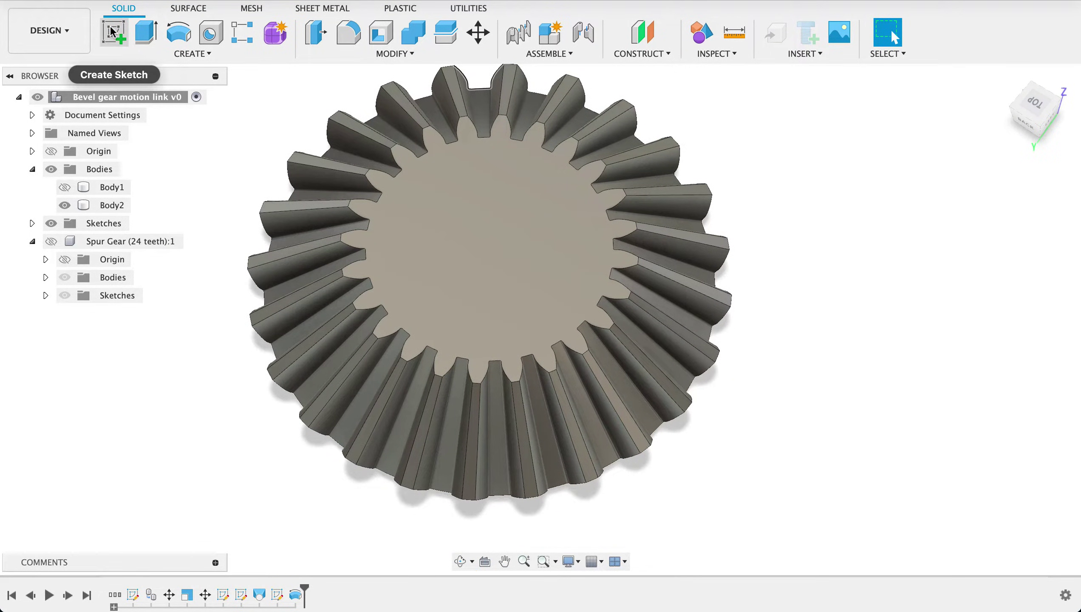
Sketch a 20 mm diameter circle centred on the gear axis on its flat top face
click(112, 33)
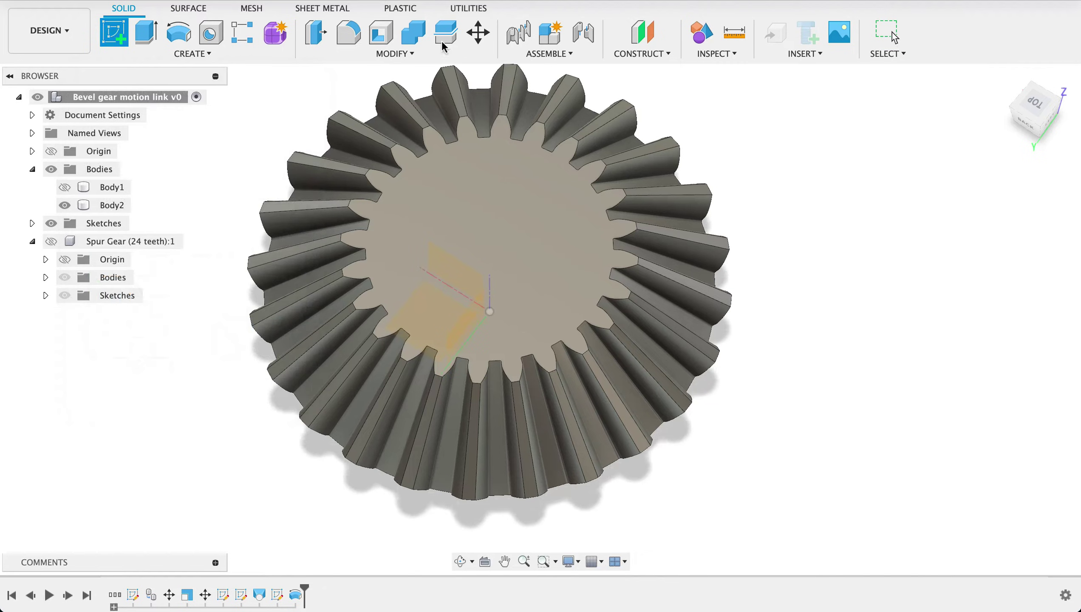
click(512, 242)
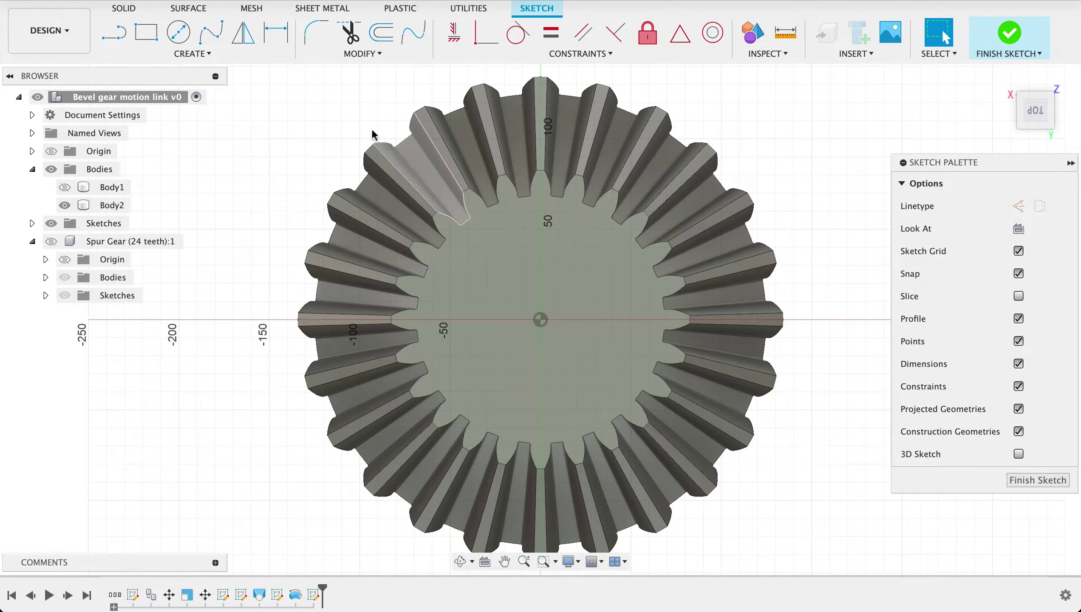
key(c)
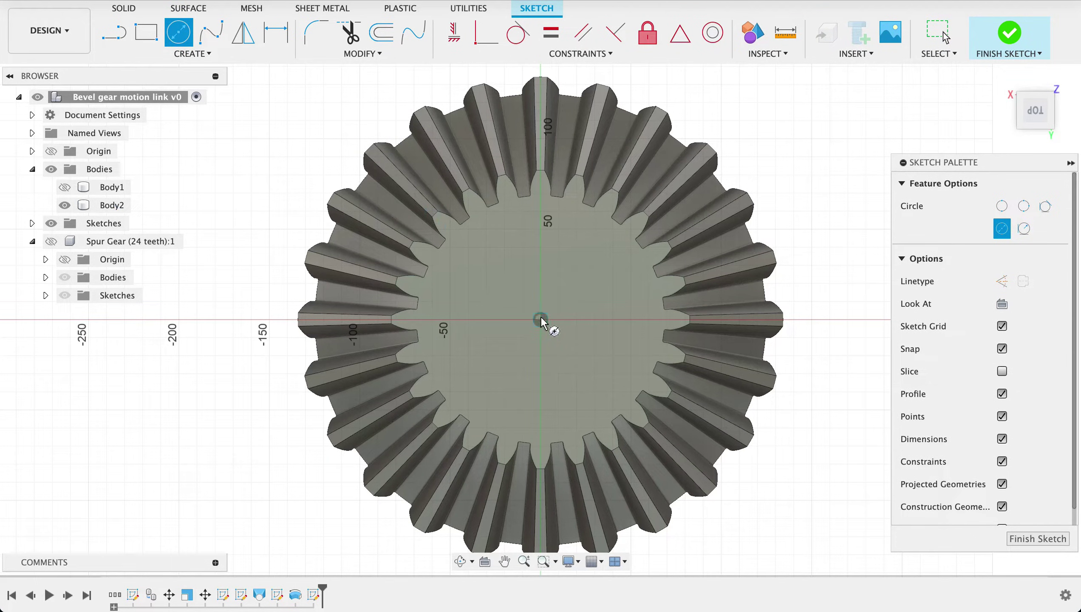
click(552, 332)
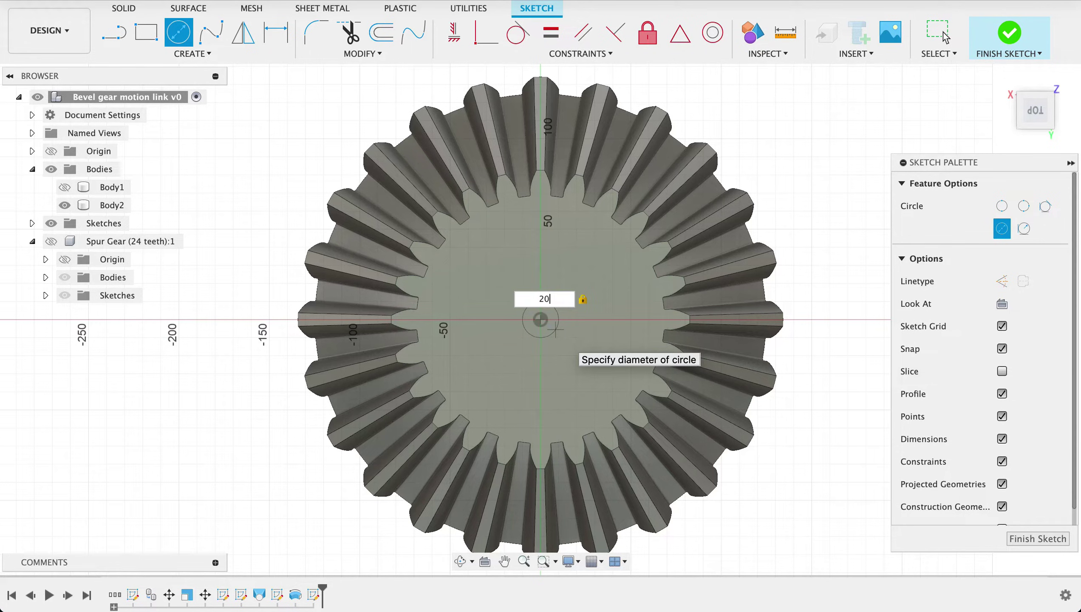
key(Return)
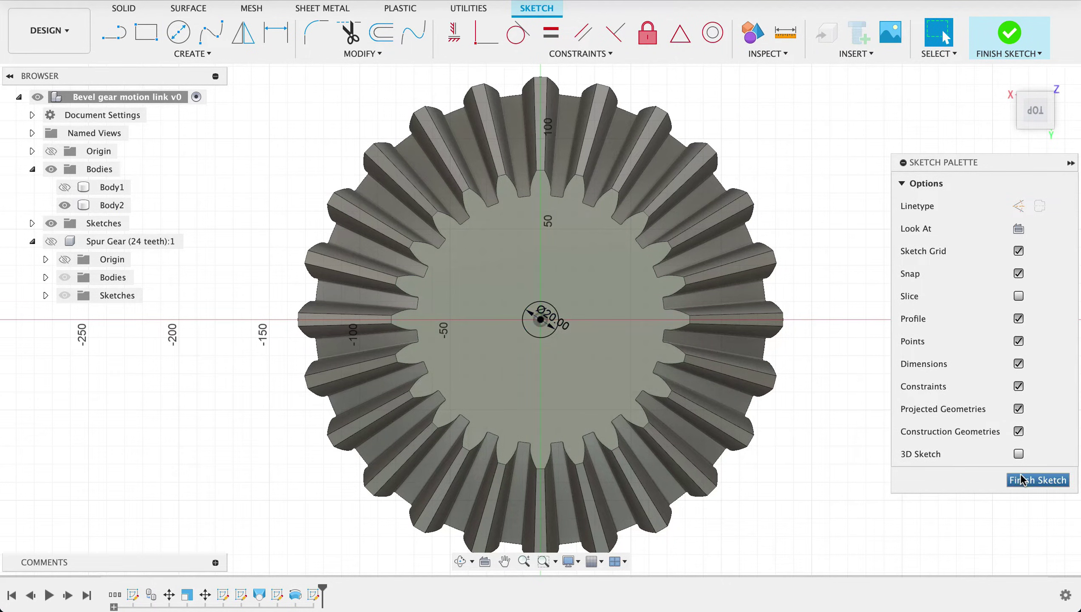
Extrude-cut the 20 mm circle 100 mm through the gear to form a centre bore
click(1021, 479)
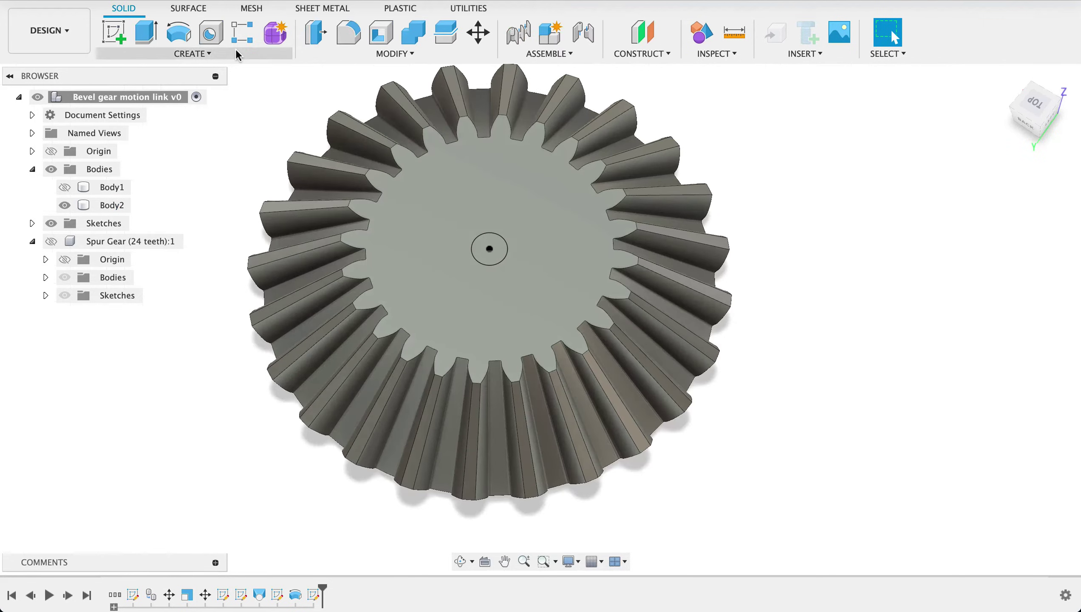
click(146, 32)
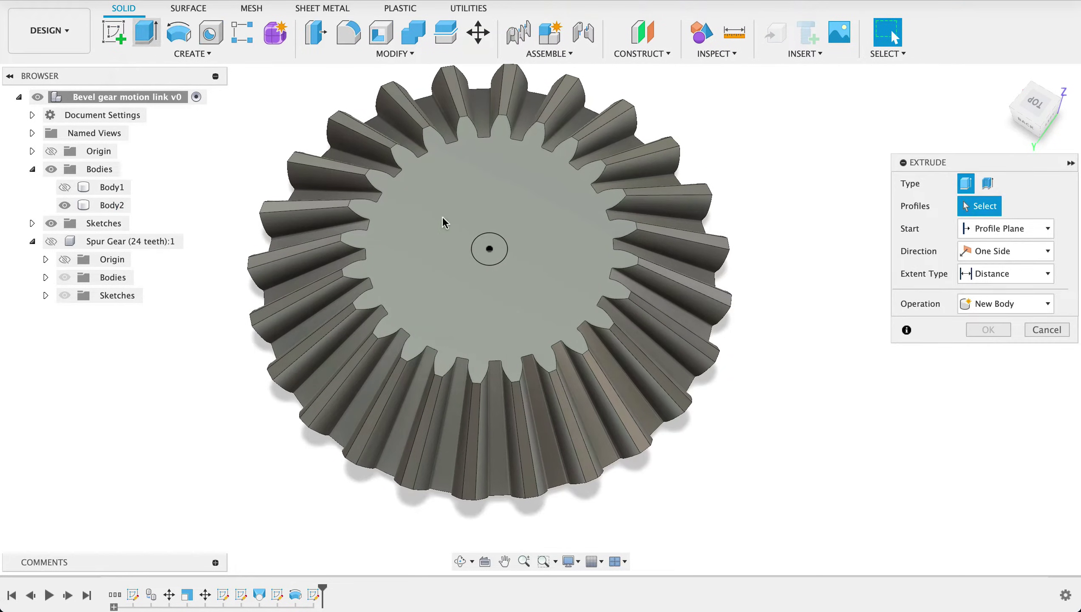
click(488, 249)
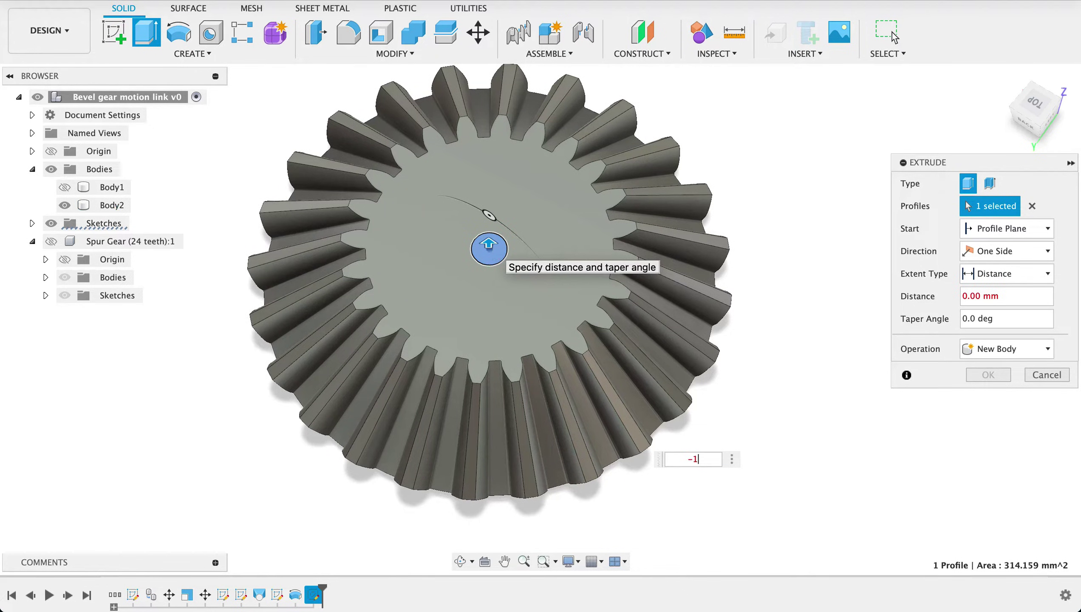
key(Return)
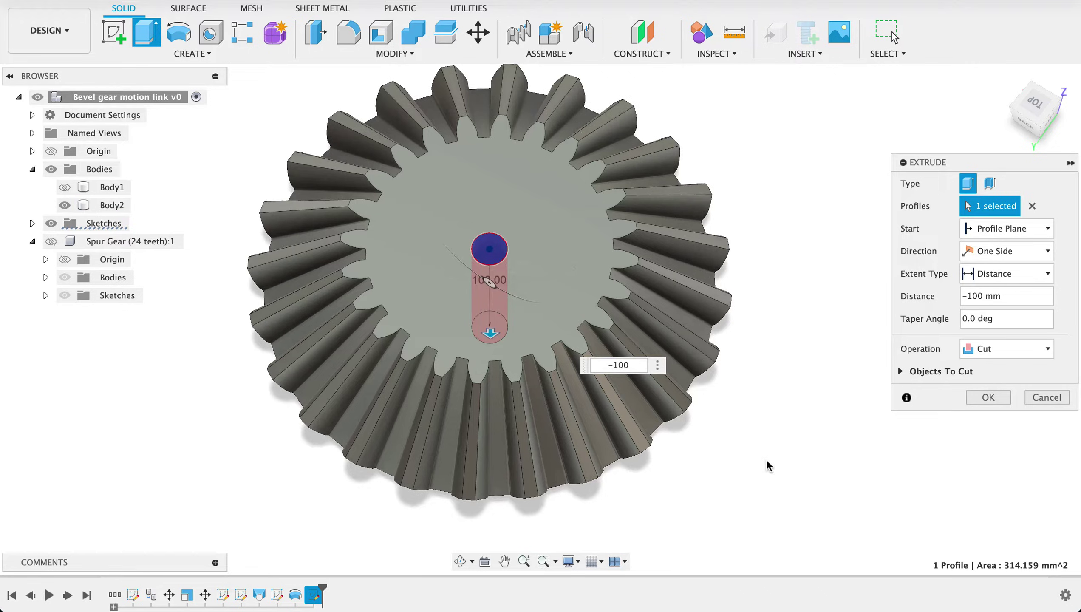
shift+middle_drag(768, 388, 966, 379)
click(988, 397)
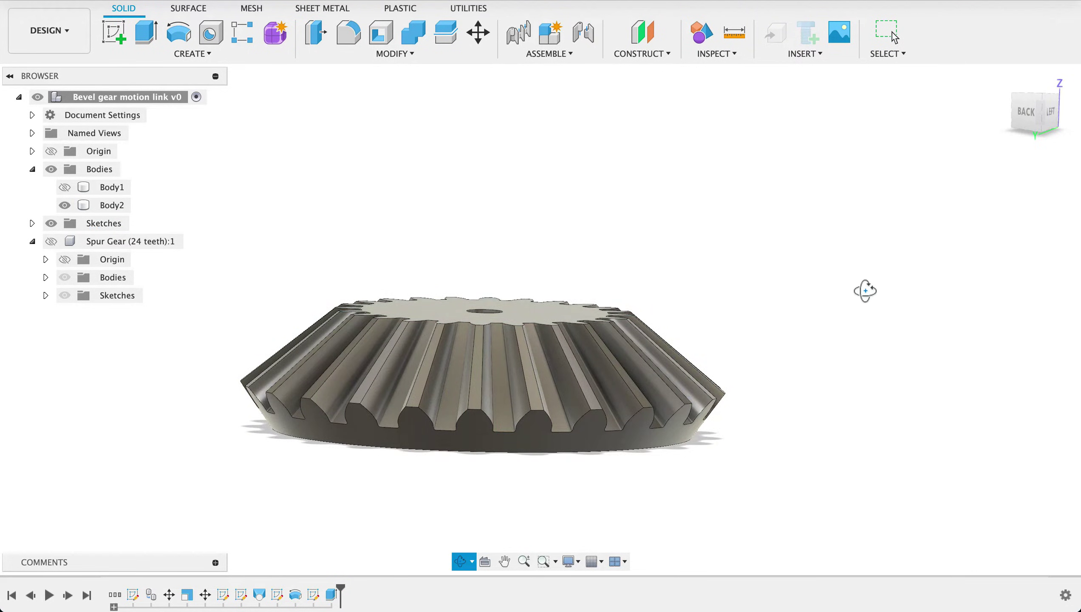
shift+middle_drag(863, 291, 844, 334)
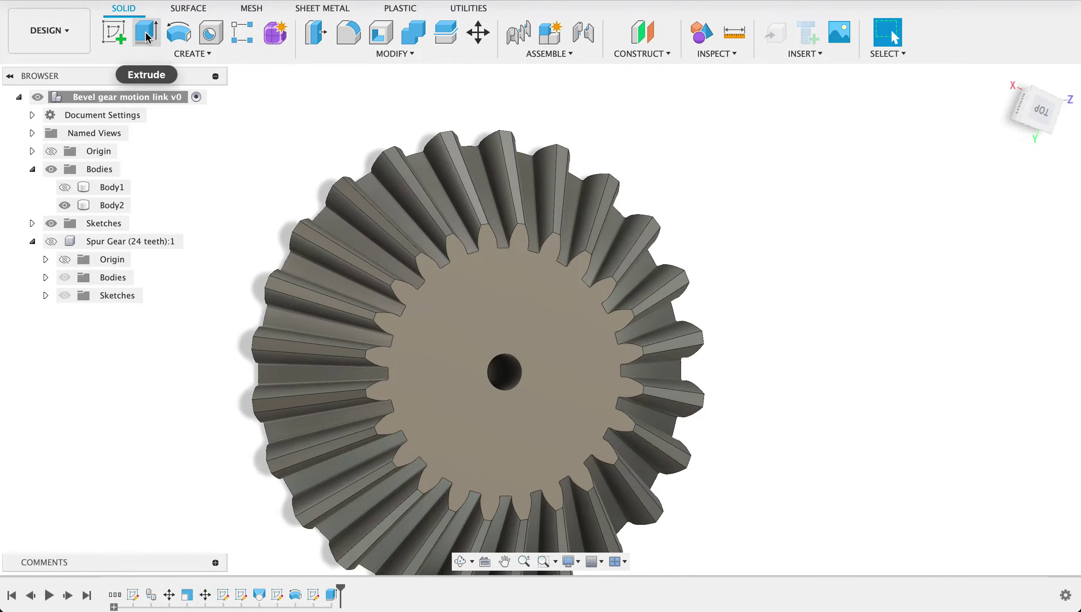
Extrude the Sketch5 centre circle -250 mm as a new body, creating the shaft Body3
click(145, 34)
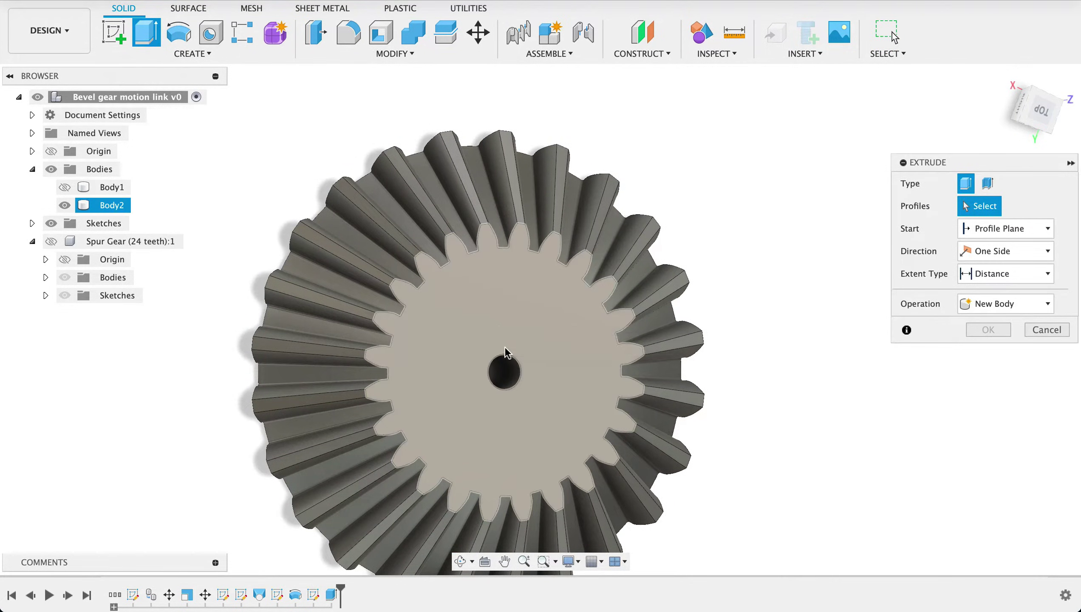
click(32, 223)
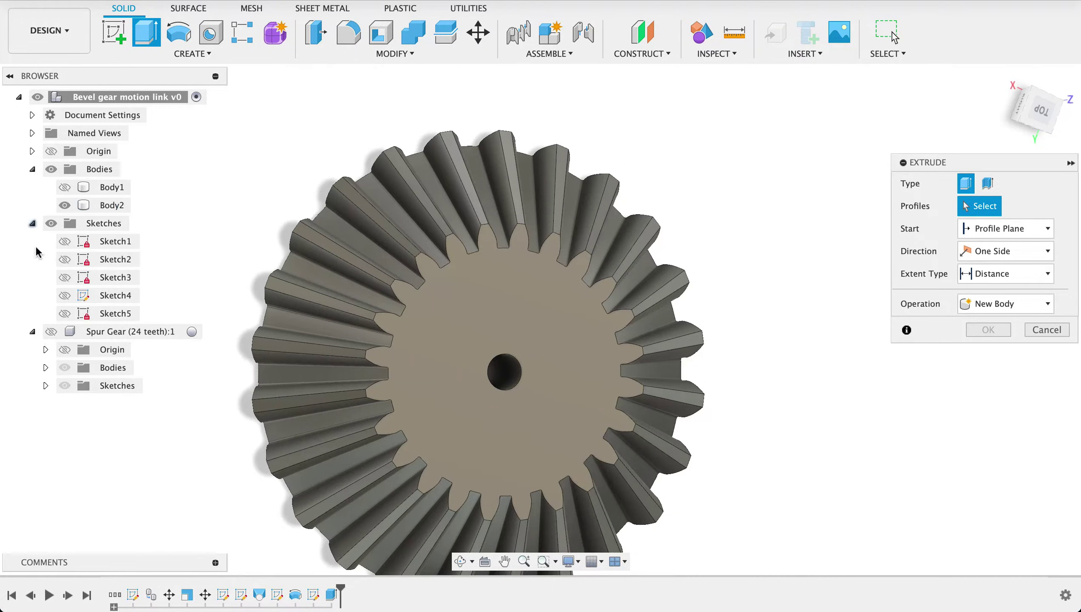
click(65, 312)
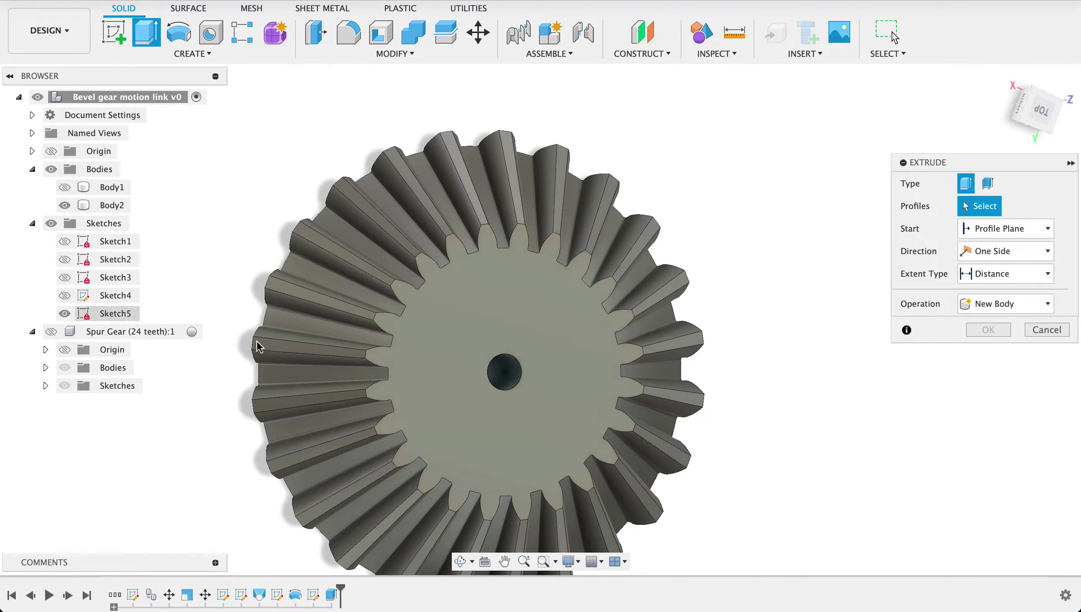
click(511, 374)
shift+middle_drag(794, 422, 767, 357)
drag(747, 332, 301, 365)
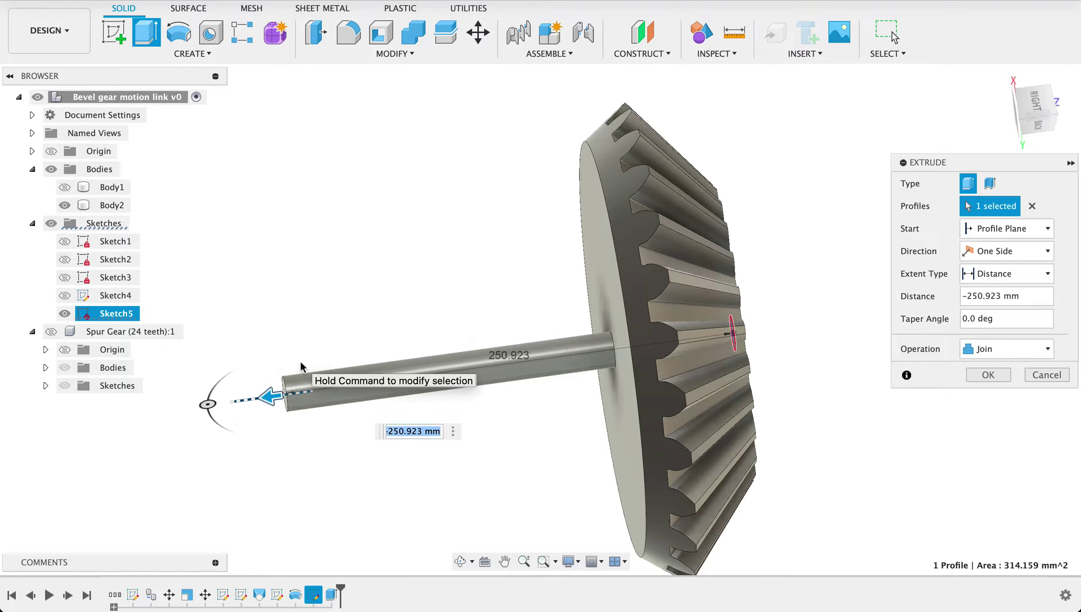
key(Return)
click(998, 348)
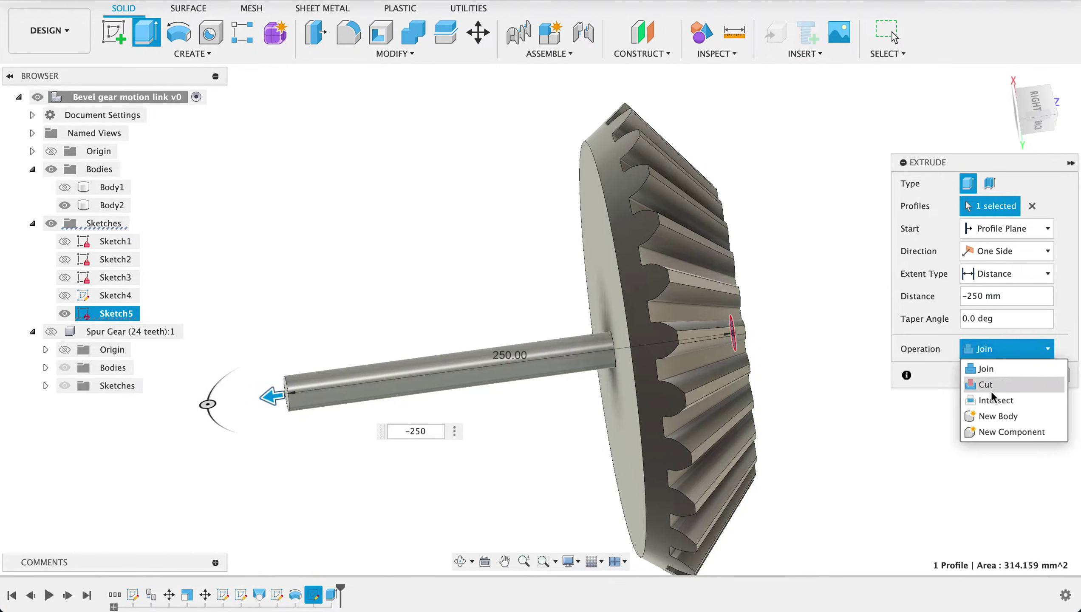
click(997, 415)
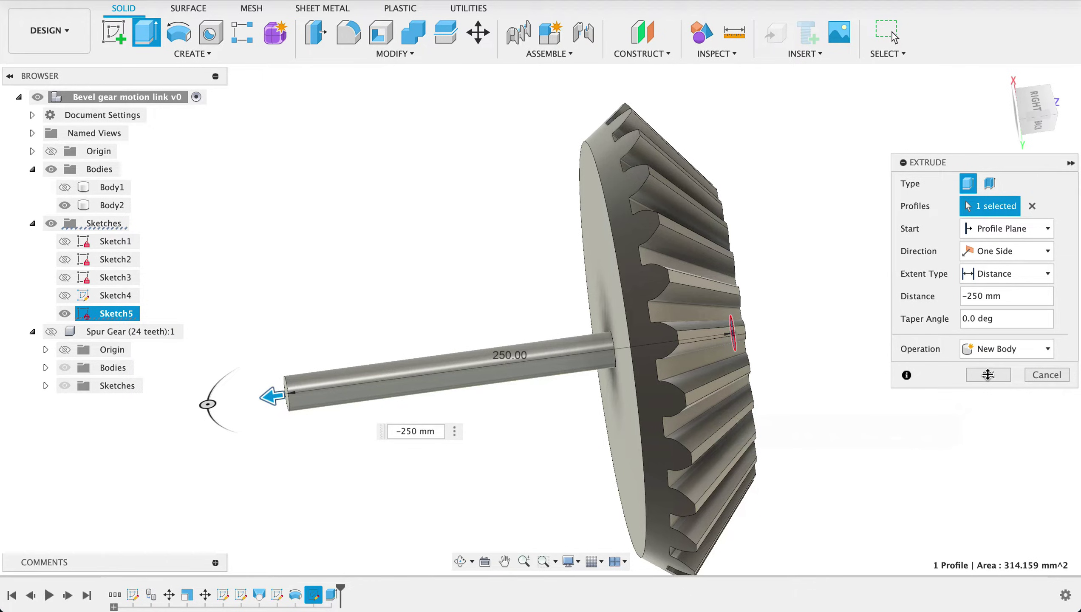
click(988, 376)
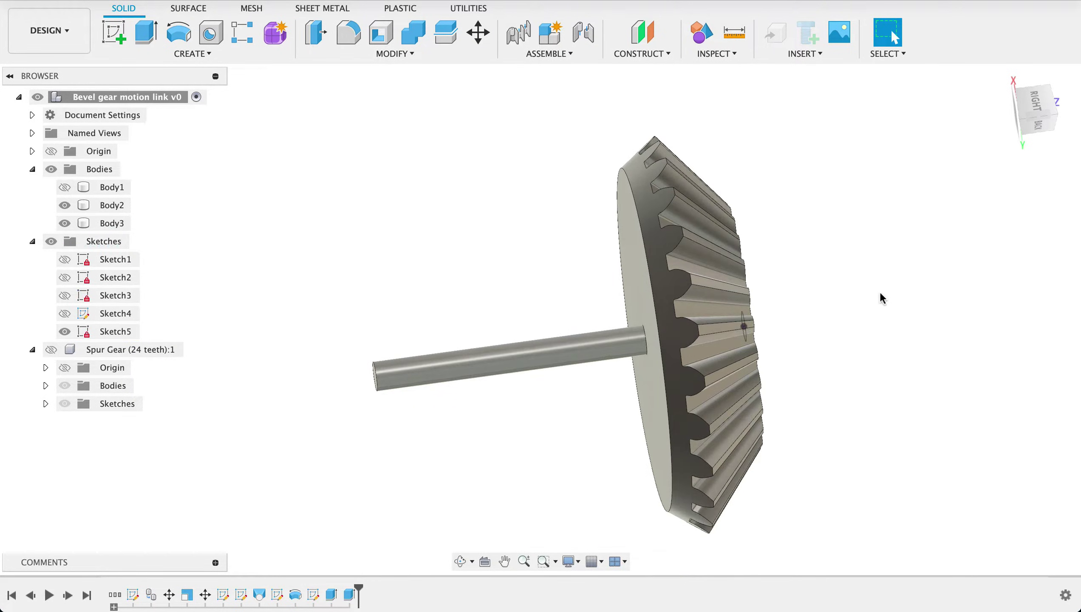
mouse_move(880, 298)
shift+middle_down()
mouse_move(808, 293)
mouse_move(883, 287)
mouse_move(861, 295)
shift+middle_up()
click(32, 349)
middle_drag(854, 277, 792, 260)
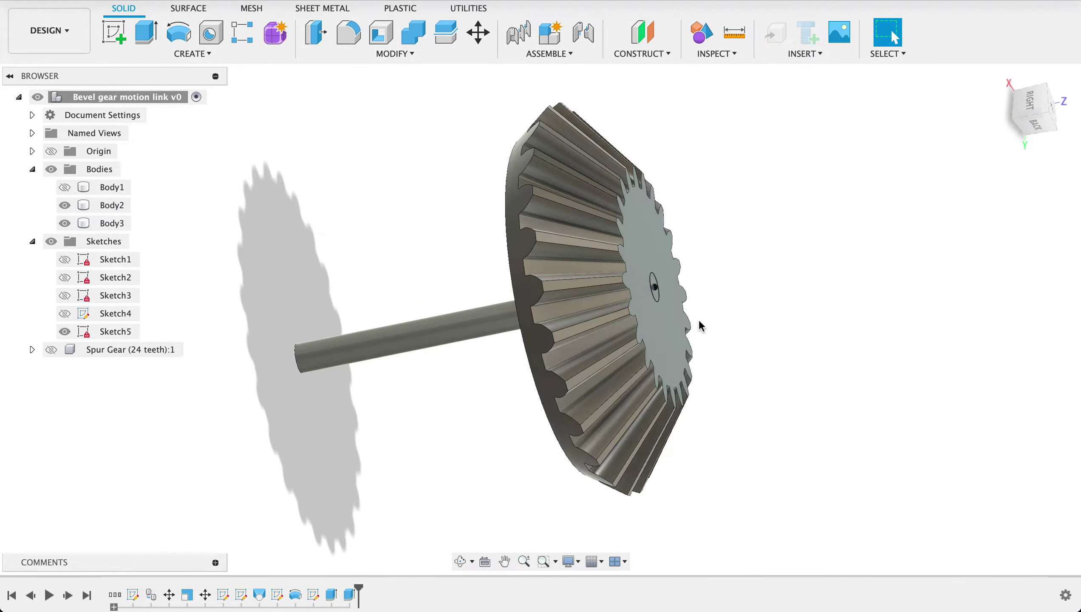
shift+middle_drag(900, 299, 942, 240)
click(1038, 129)
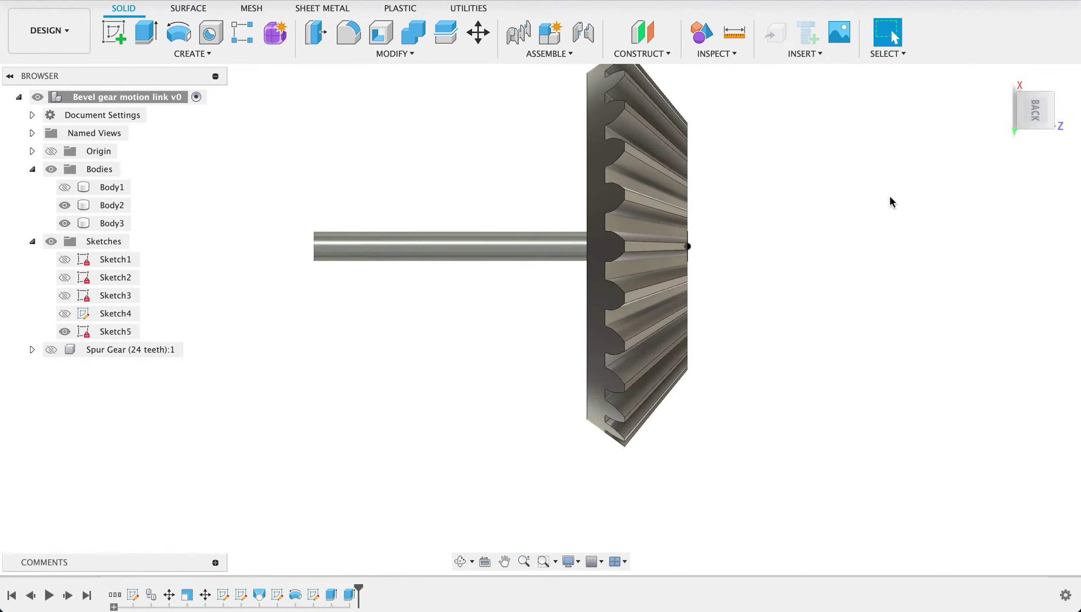
middle_drag(824, 214, 815, 220)
scroll(804, 225, down, 5)
key(Escape)
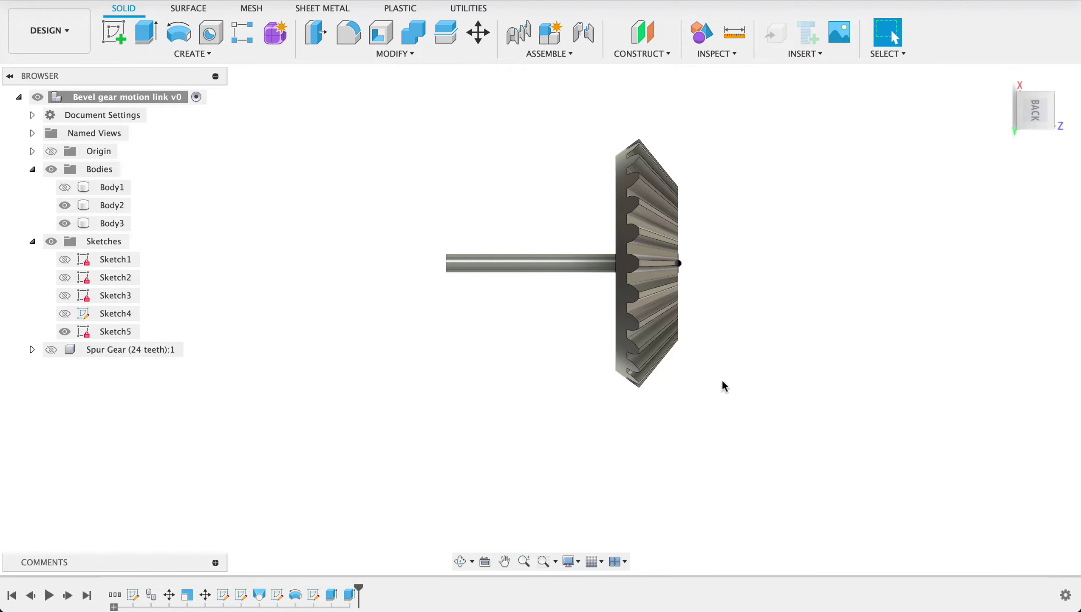
right_click(599, 266)
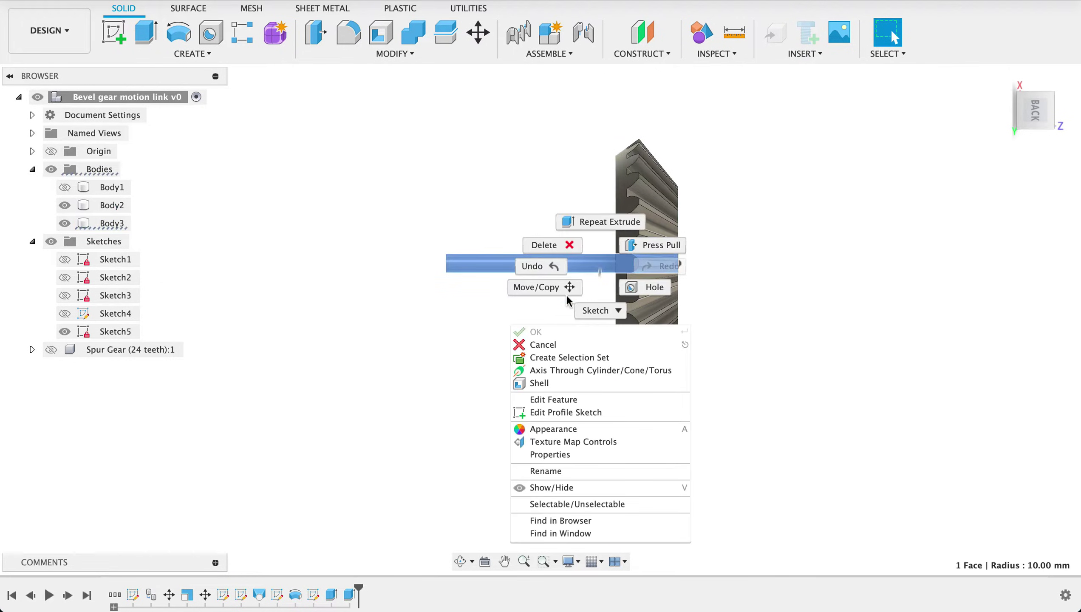
click(555, 287)
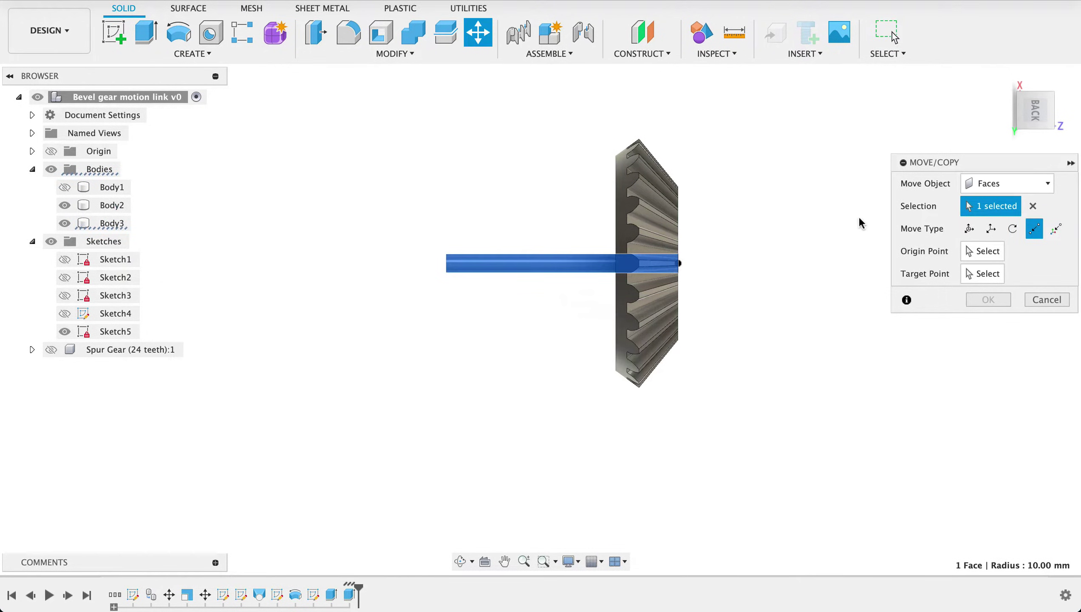
click(1012, 230)
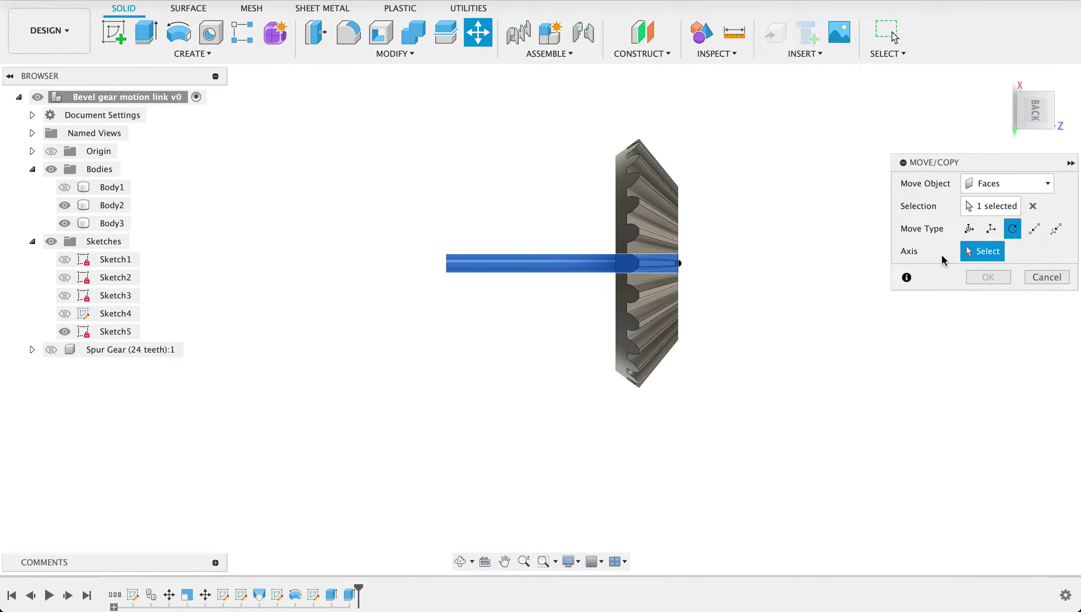
click(1045, 277)
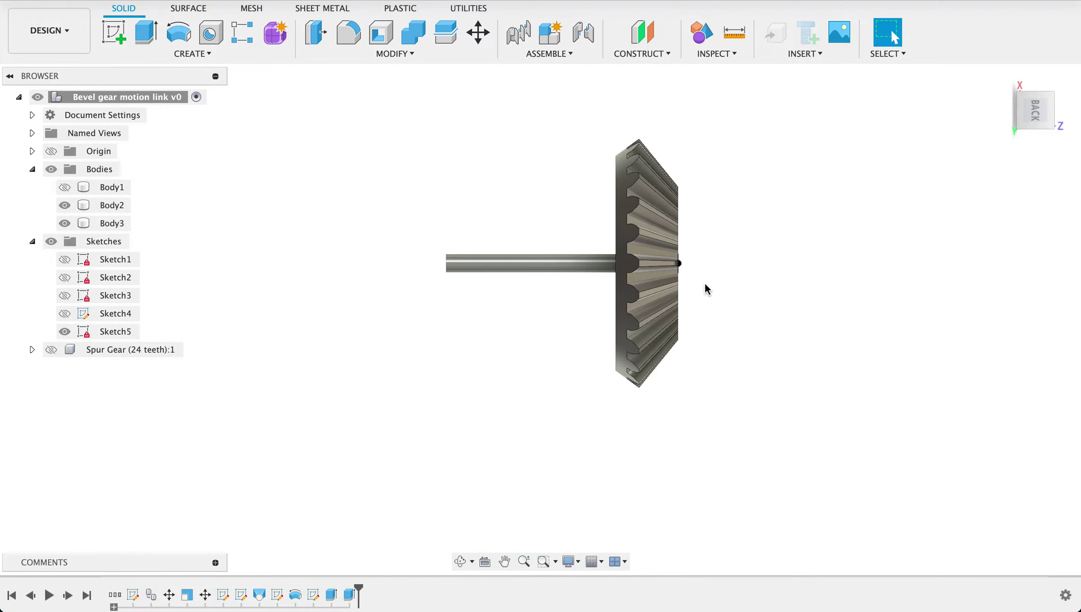
shift+middle_drag(791, 277, 698, 287)
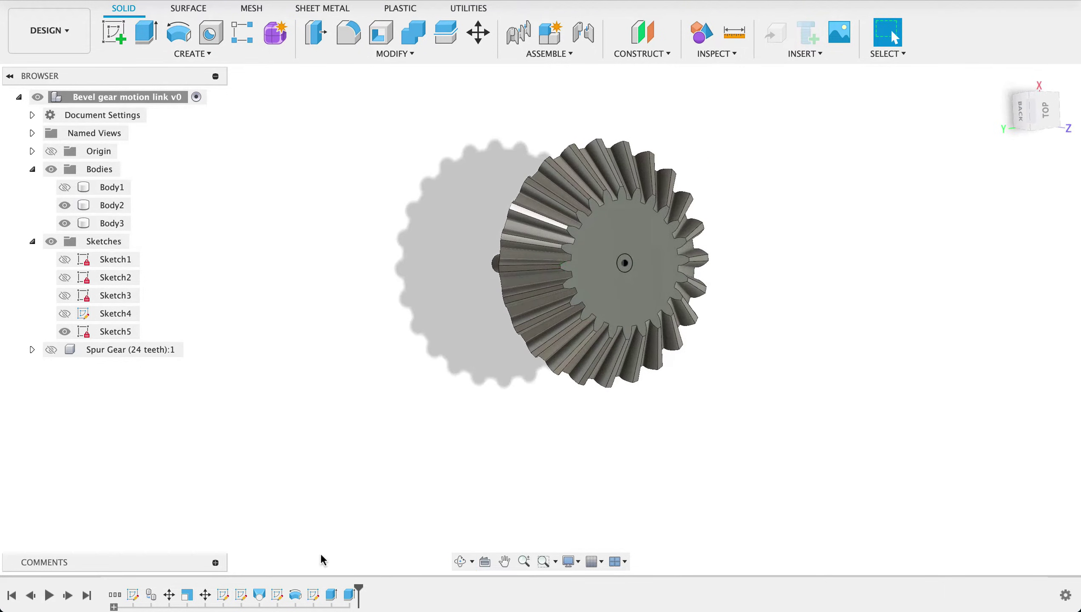
Edit Sketch5 to add a horizontal line running out from the gear centre
double_click(312, 595)
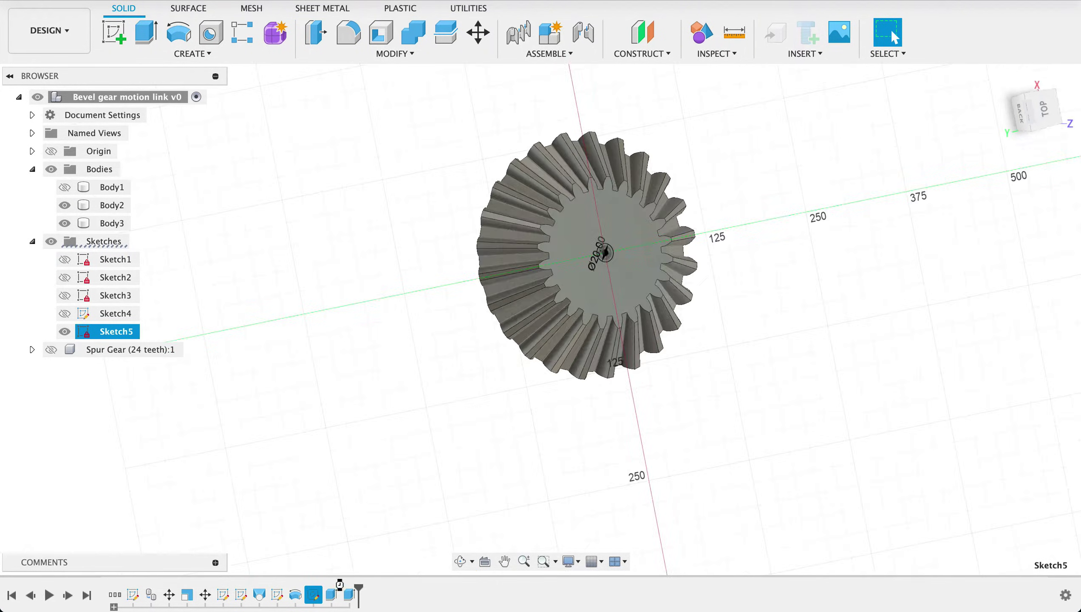
key(l)
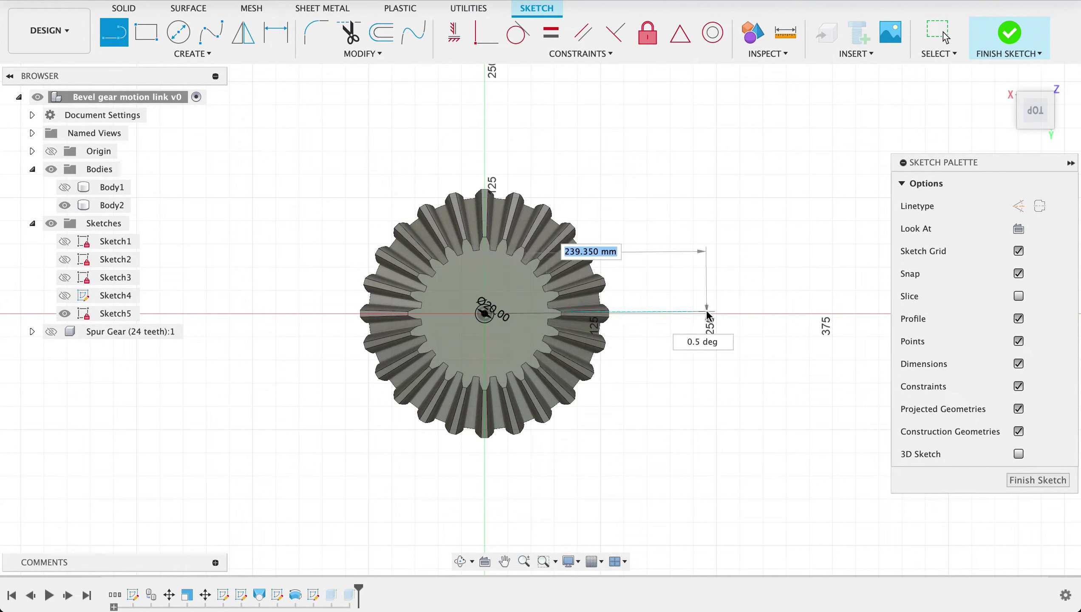
click(706, 314)
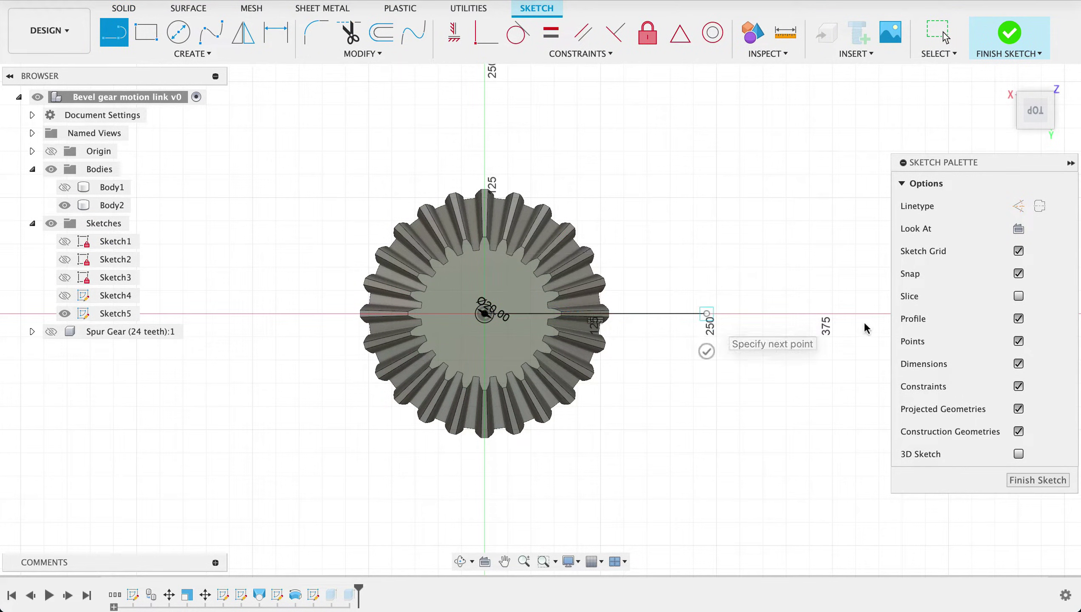
key(Escape)
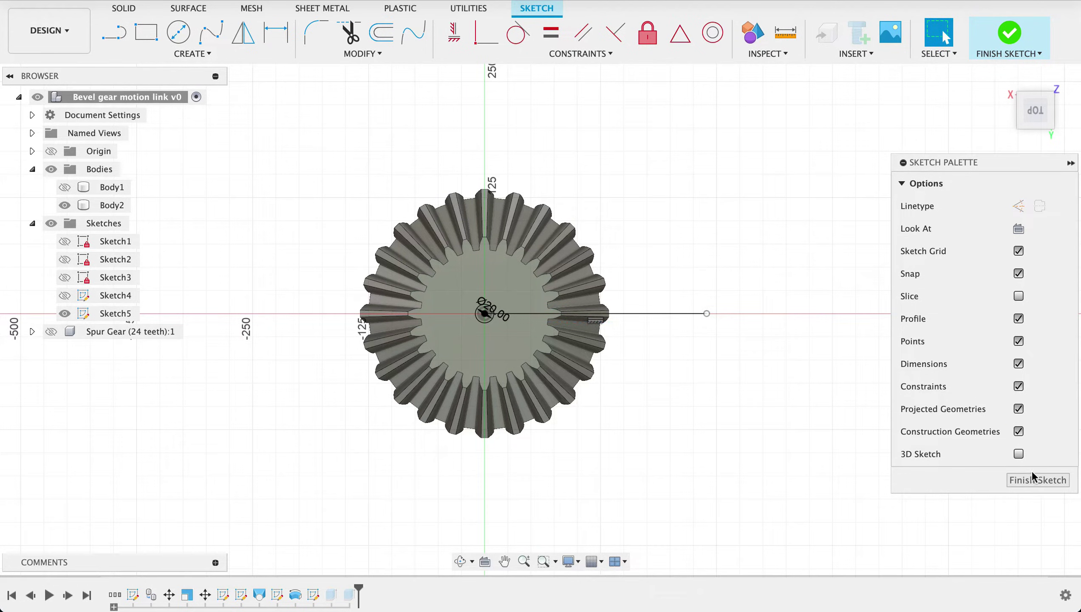
click(1031, 478)
mouse_move(977, 461)
shift+middle_down()
mouse_move(853, 449)
mouse_move(810, 427)
mouse_move(875, 430)
mouse_move(885, 462)
mouse_move(872, 536)
mouse_move(887, 499)
shift+middle_up()
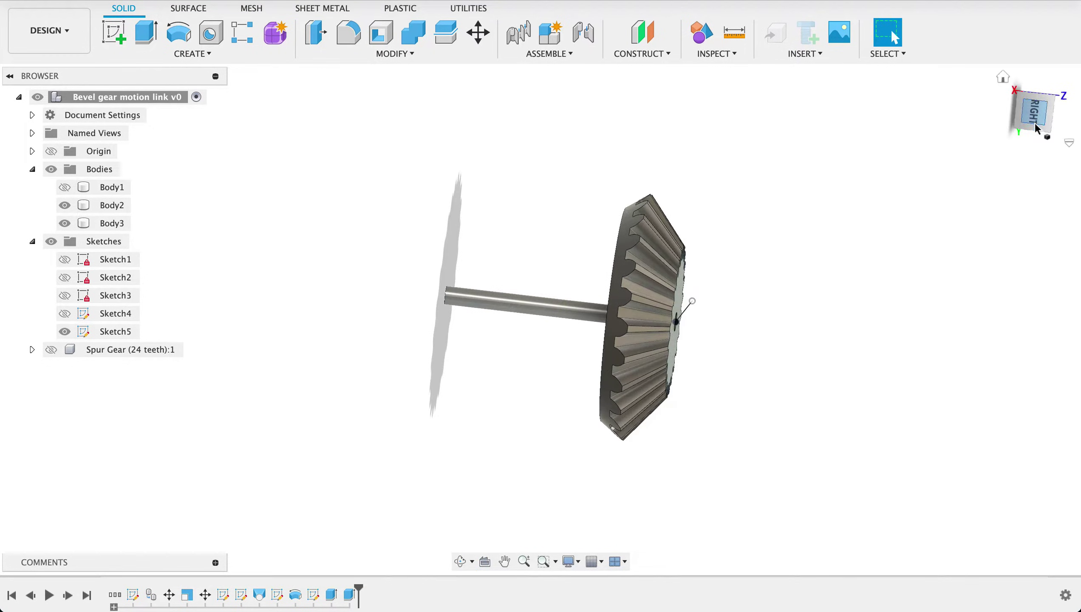
Start Move/Copy in Bodies mode with both the gear and the shaft selected
click(588, 321)
right_click(588, 321)
click(557, 336)
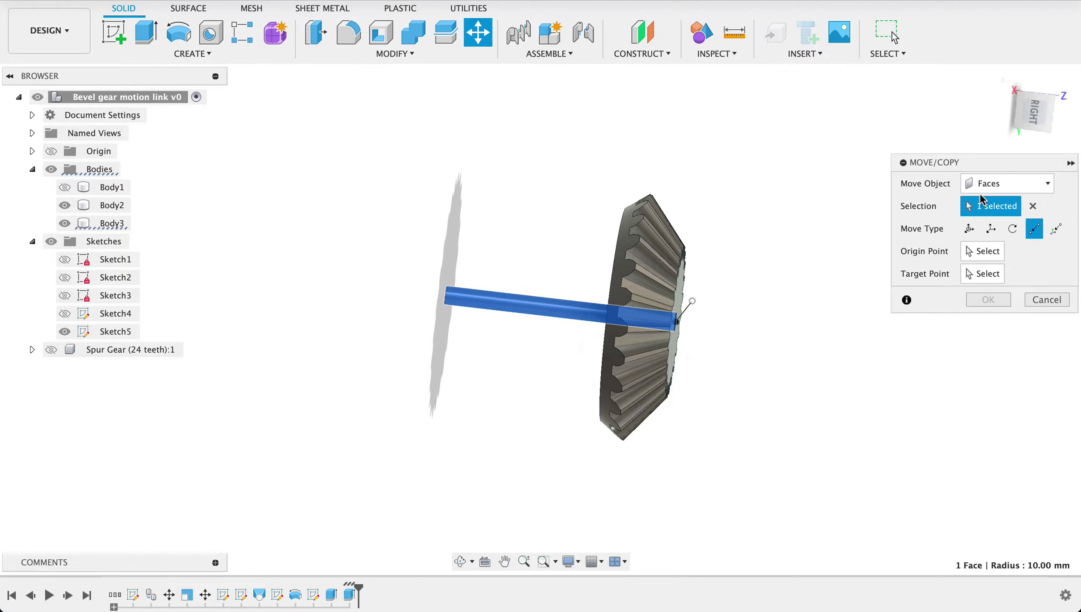
click(993, 184)
click(995, 218)
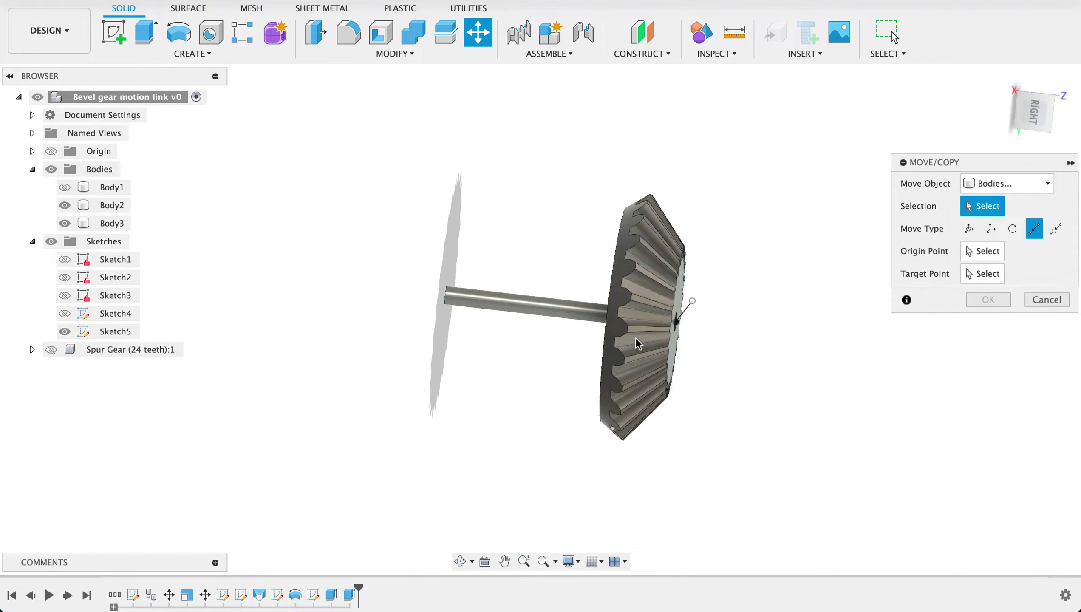
click(616, 326)
click(603, 312)
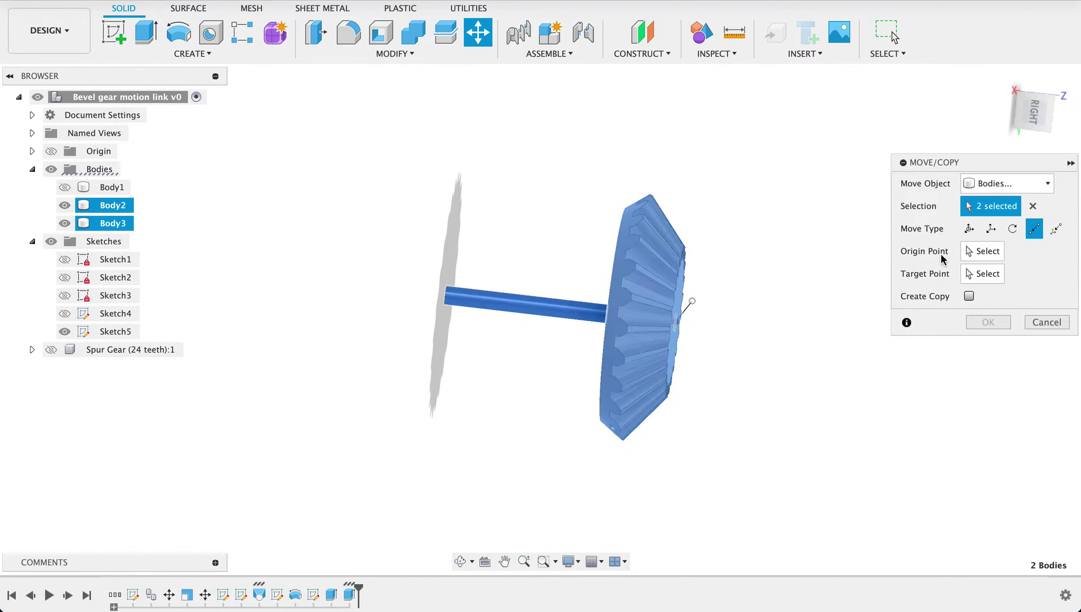
Rotate a copy of the gear and shaft -90° about the Sketch5 line
click(1013, 228)
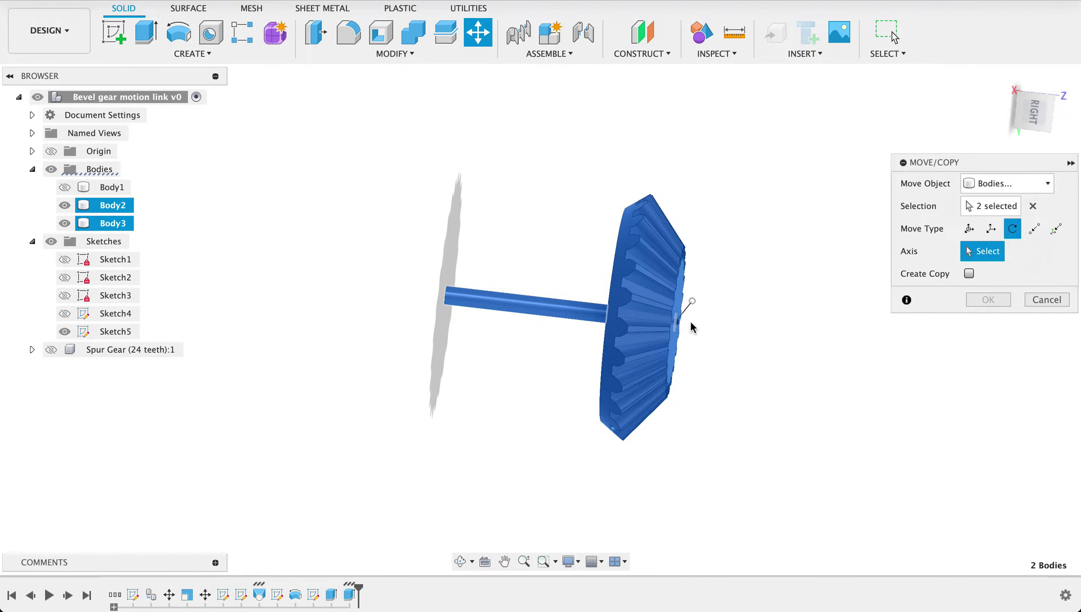
click(814, 375)
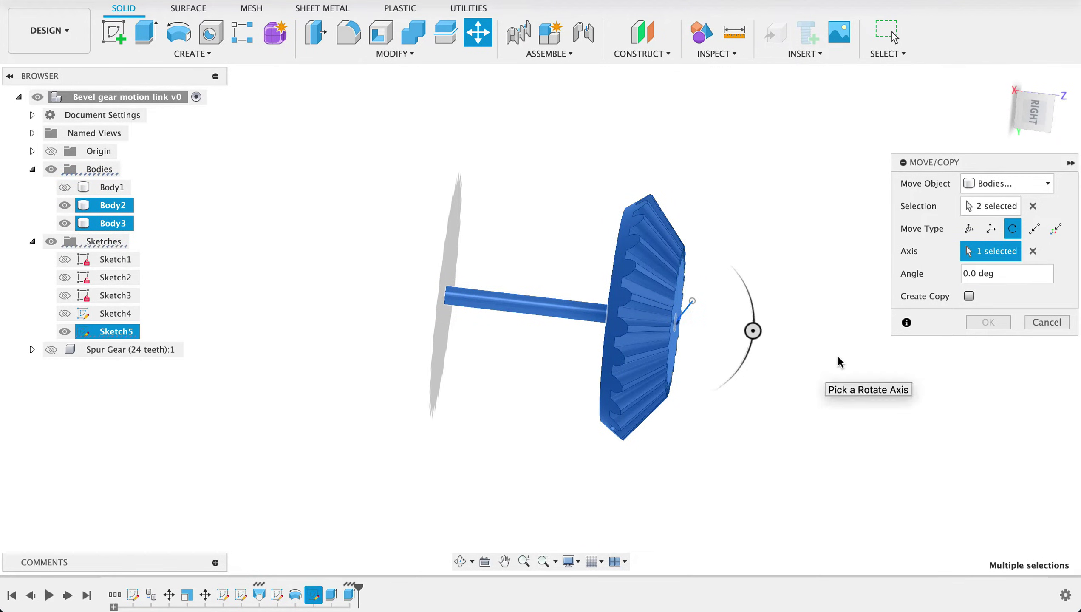
click(969, 296)
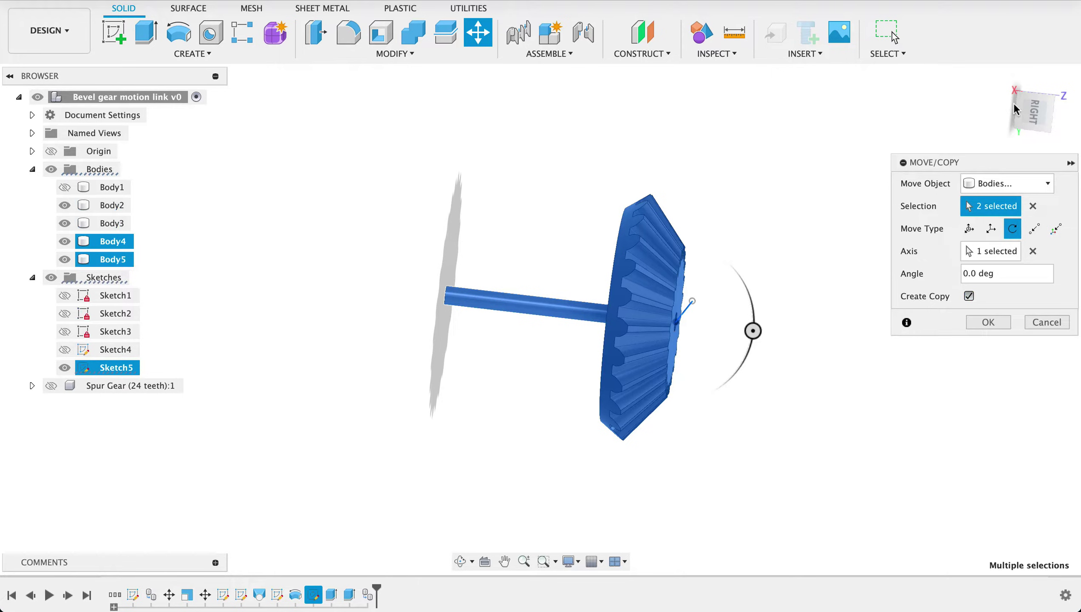
click(1038, 109)
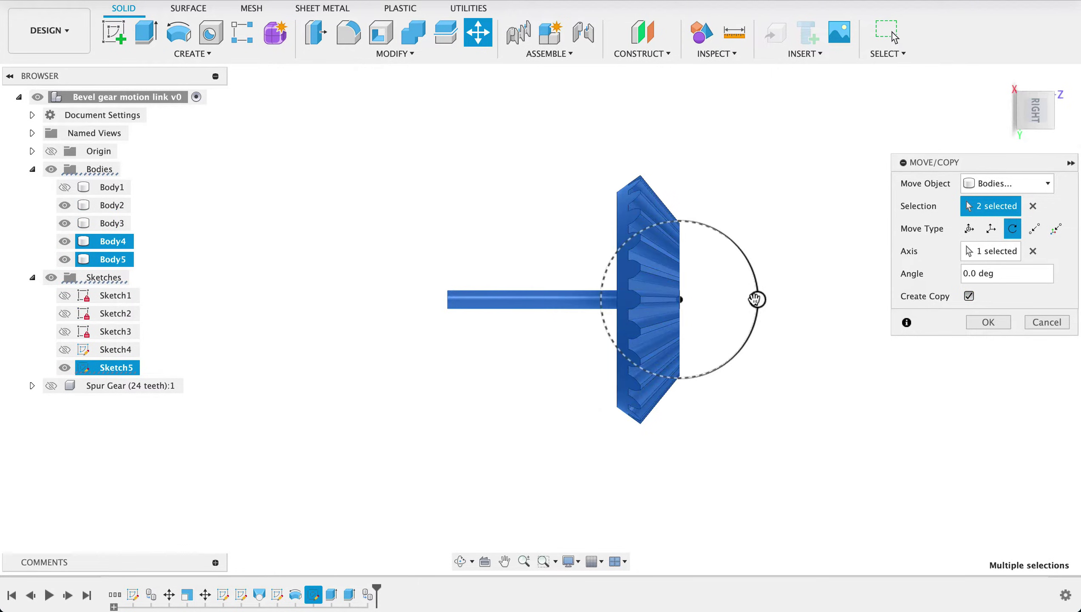
drag(741, 281, 669, 247)
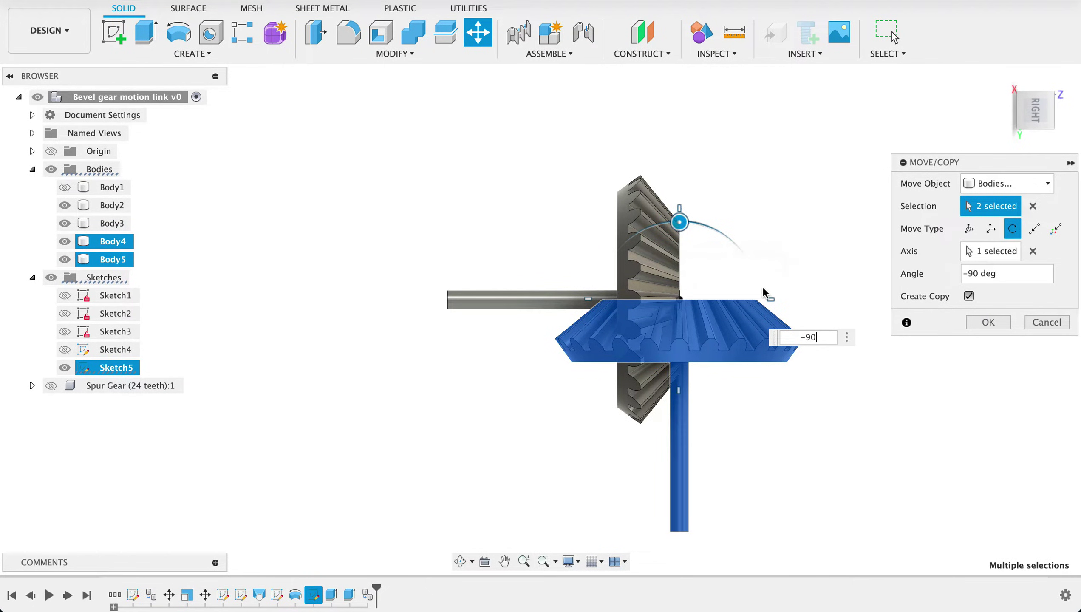
Free-move the copied gear and shaft until Z reads -8.912 mm, touching the grey gear
click(968, 230)
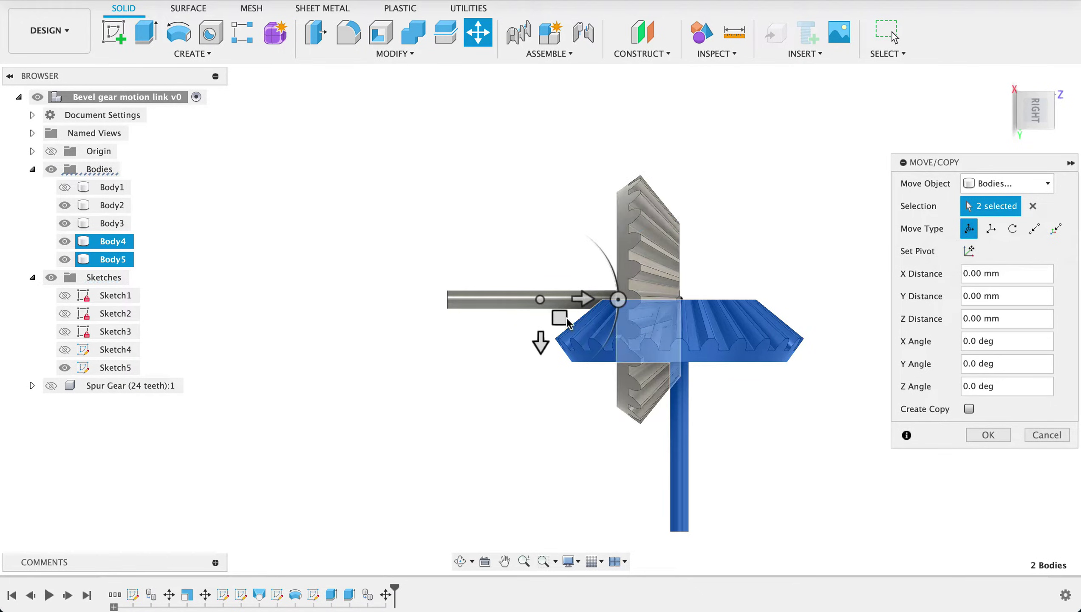
drag(540, 363, 540, 409)
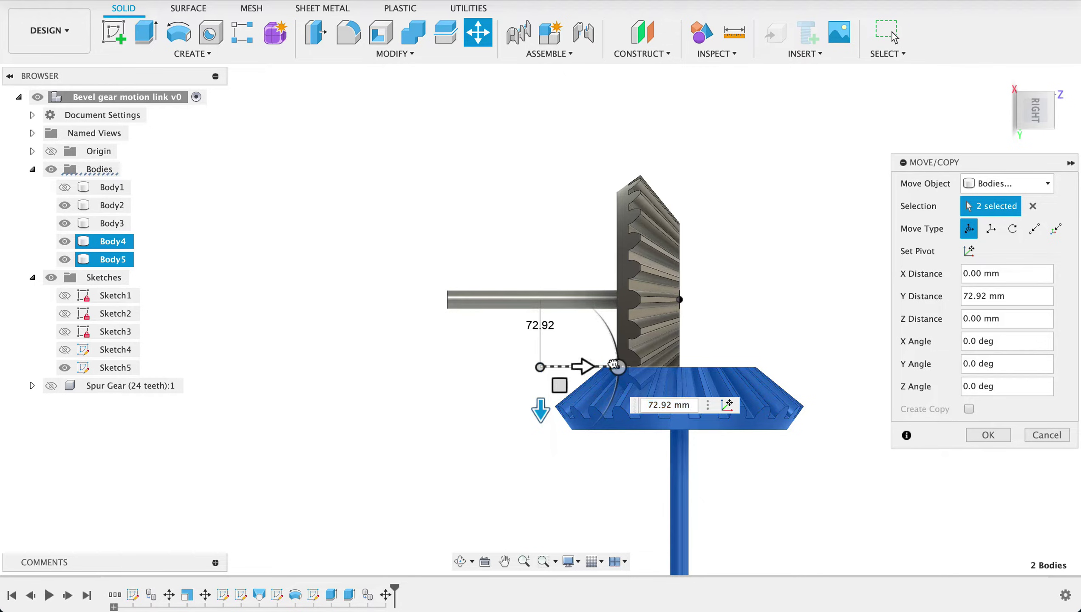
drag(613, 364, 653, 358)
drag(618, 412, 617, 417)
drag(660, 369, 656, 369)
mouse_move(796, 296)
shift+middle_down()
mouse_move(757, 321)
mouse_move(733, 361)
mouse_move(732, 342)
mouse_move(766, 331)
mouse_move(788, 288)
shift+middle_up()
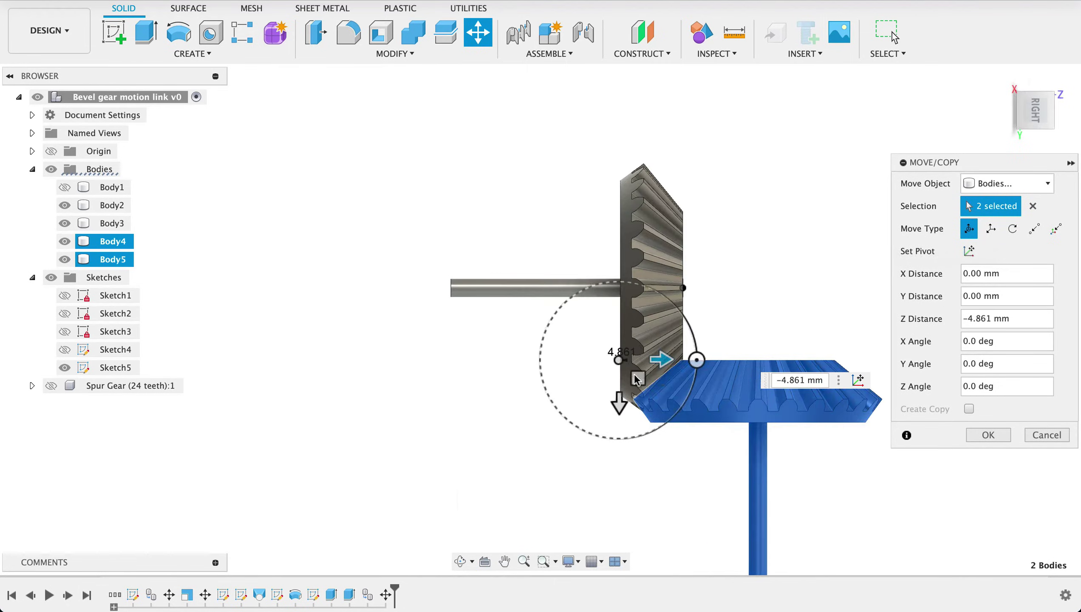
drag(659, 361, 658, 361)
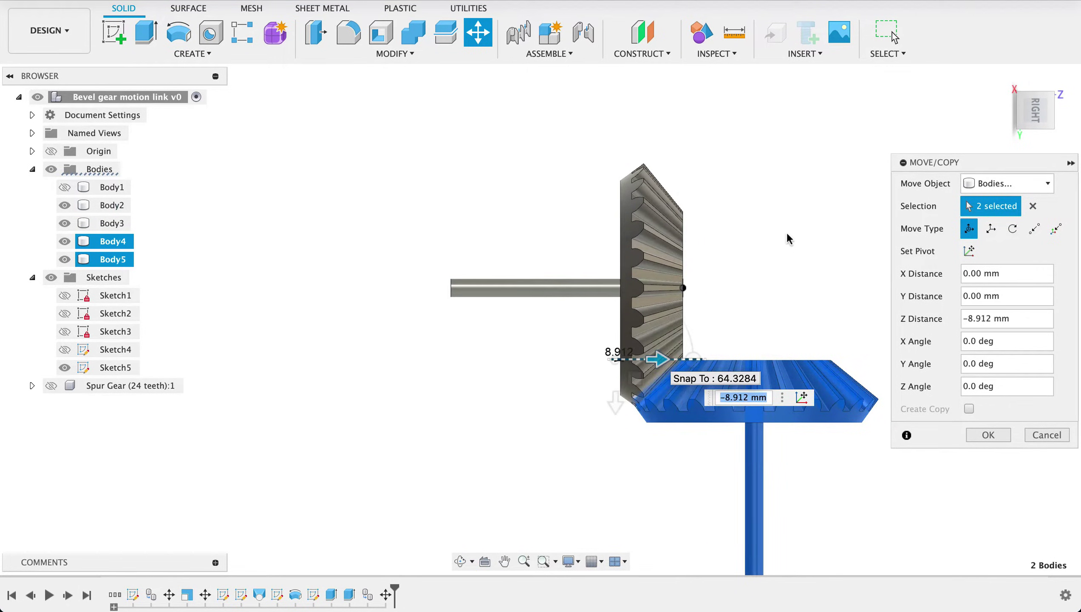
shift+middle_drag(793, 227, 711, 312)
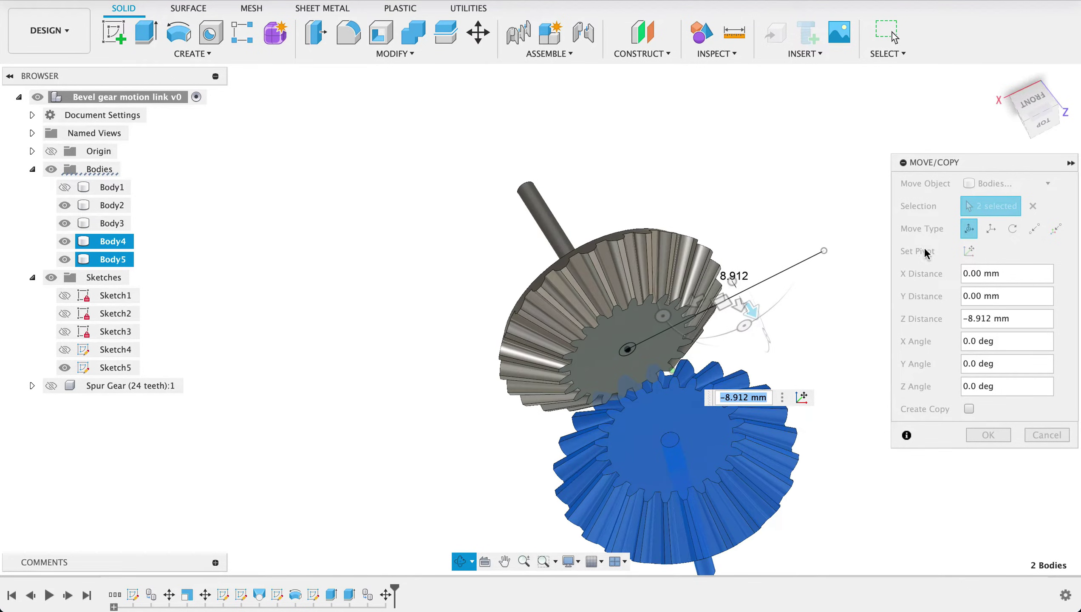
Rotate the blue gear -7.7° about its own centre axis to align its teeth
click(1013, 229)
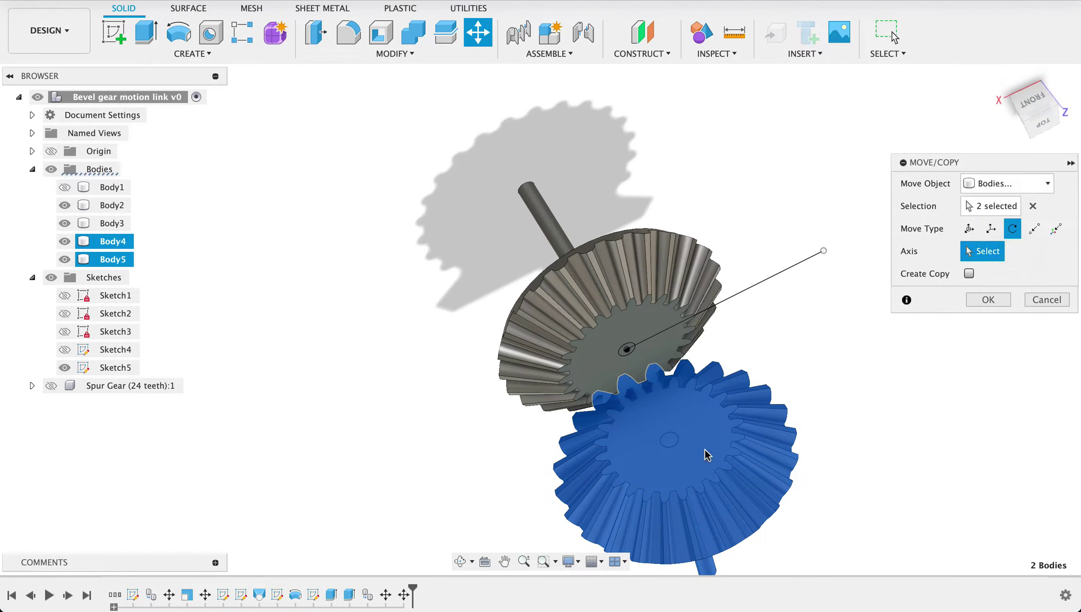
click(673, 448)
drag(701, 495, 709, 492)
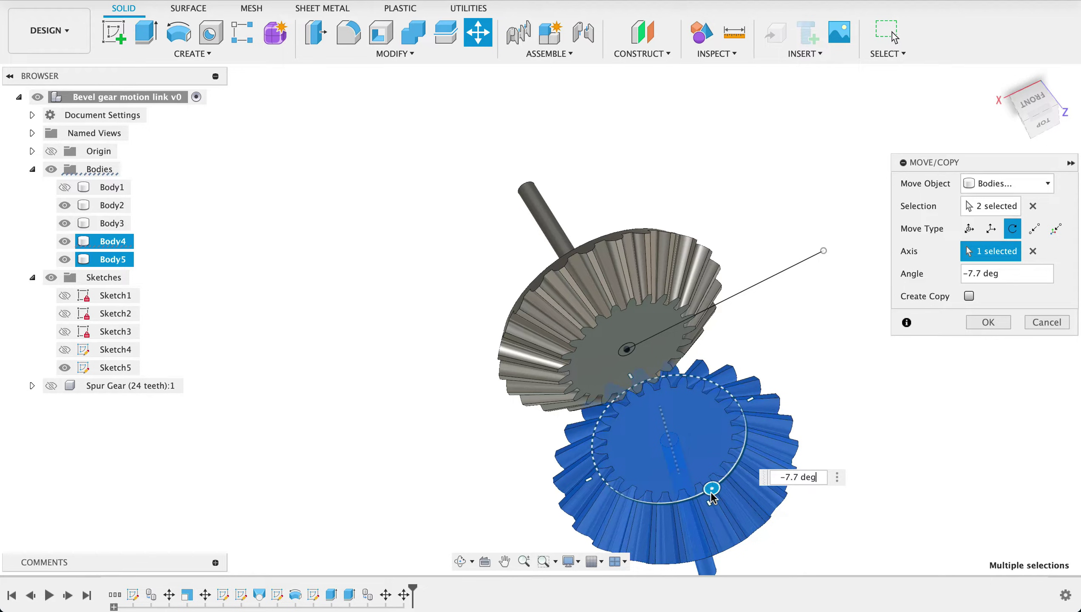
scroll(793, 288, up, 5)
shift+middle_drag(768, 282, 1035, 105)
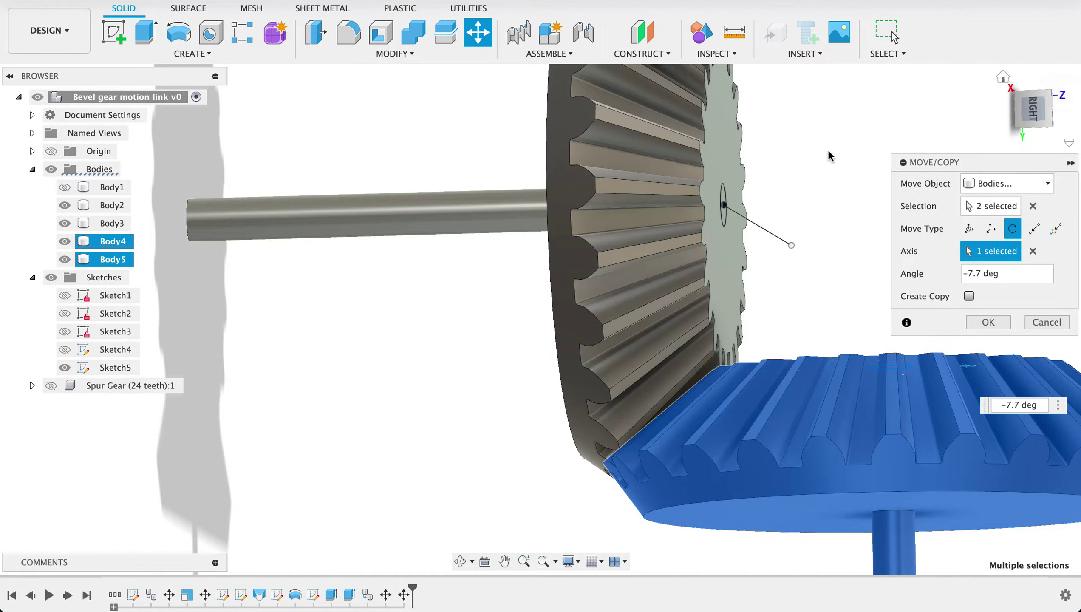
click(1035, 105)
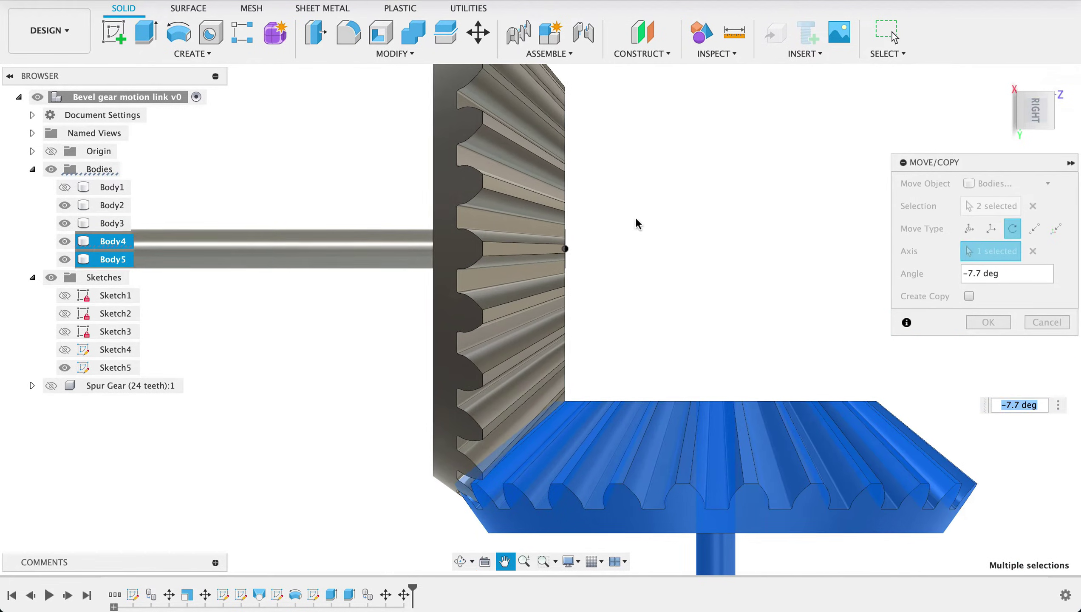
Lower the blue gear and shaft 2.039 mm so the teeth mesh, and confirm the move
click(968, 228)
scroll(596, 297, down, 3)
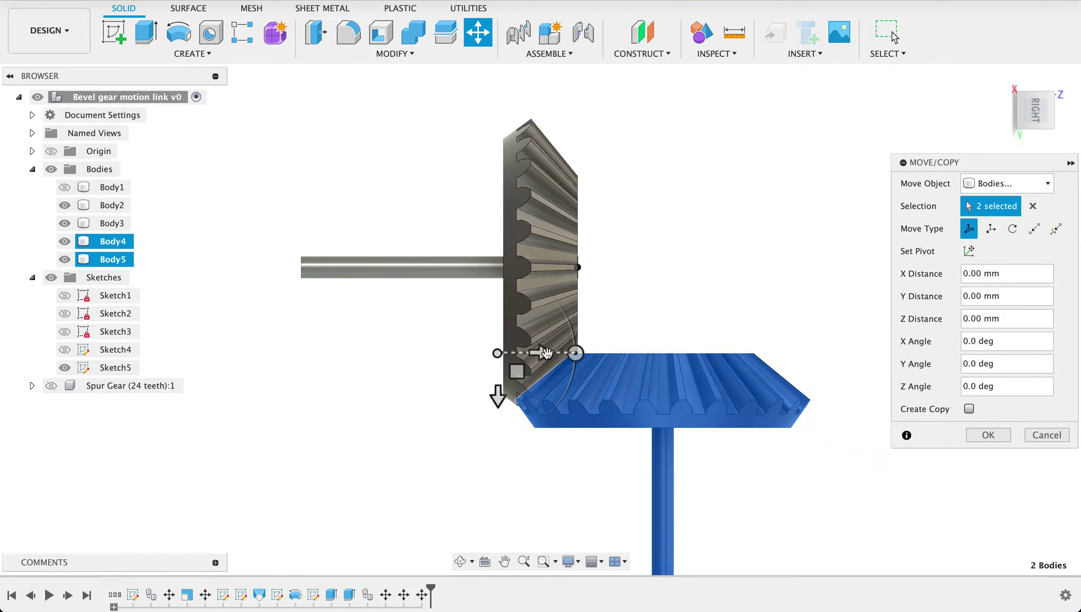
drag(547, 352, 550, 355)
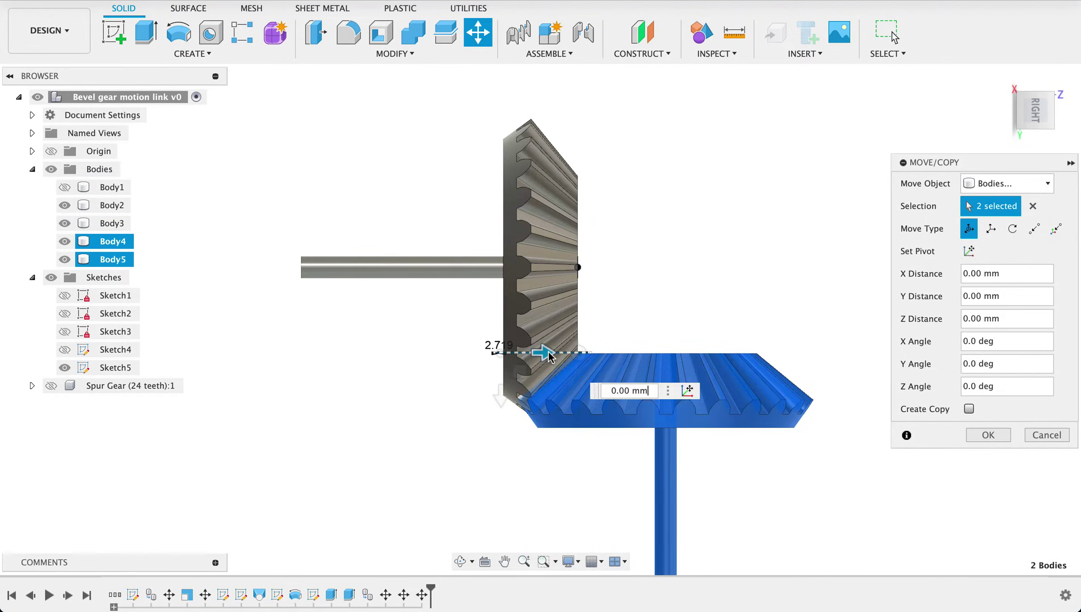
click(501, 400)
drag(501, 404, 501, 407)
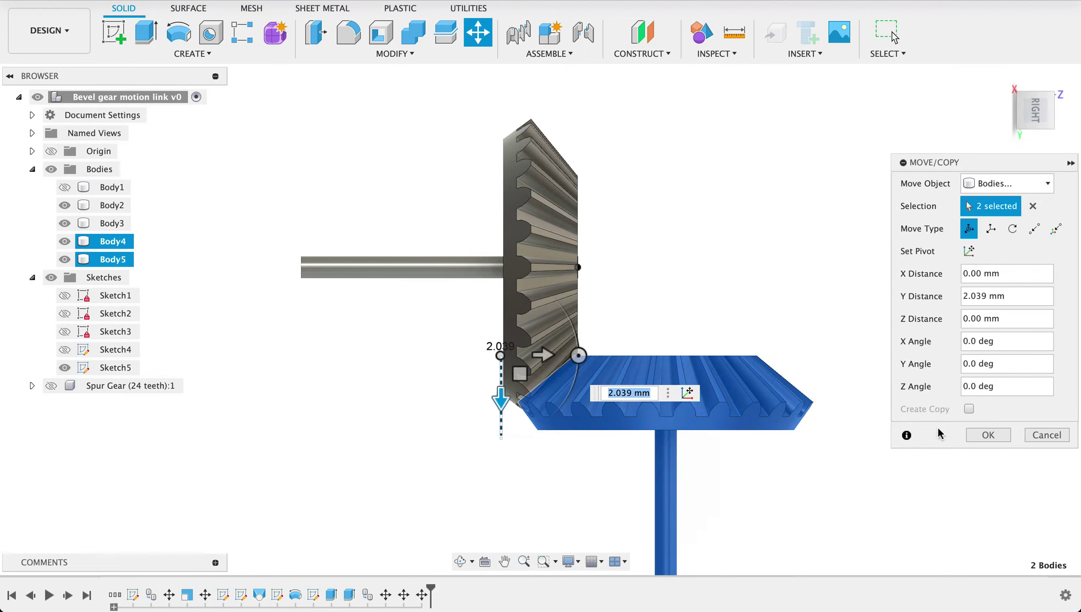
click(987, 434)
shift+middle_drag(974, 171, 892, 201)
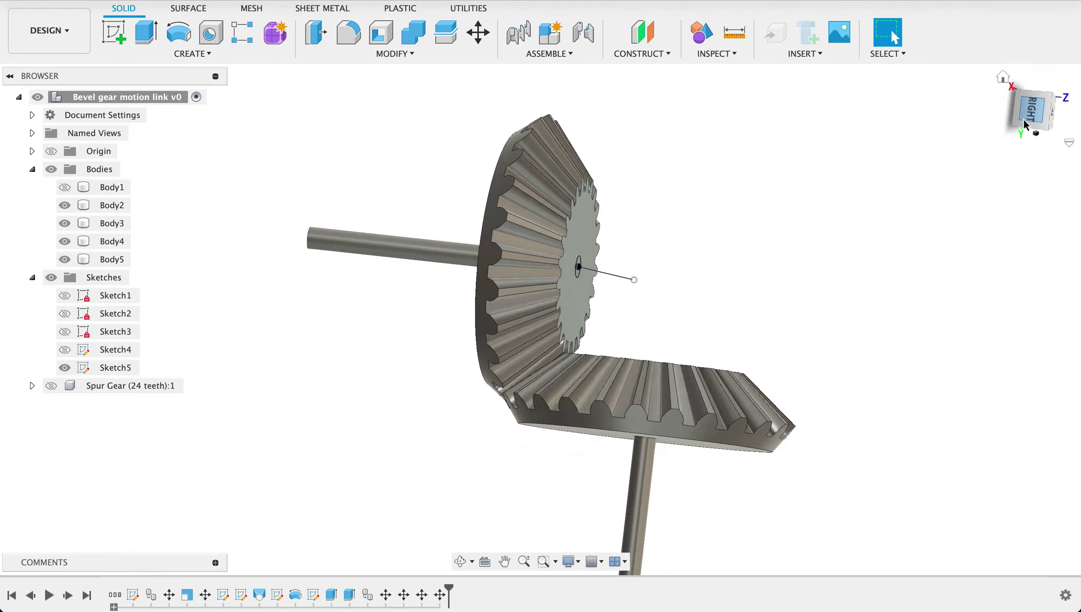
Rename Body2 to 'bevel 1' and Body3 to 'shaft 1' in the Browser
scroll(891, 199, down, 5)
middle_drag(948, 186, 872, 187)
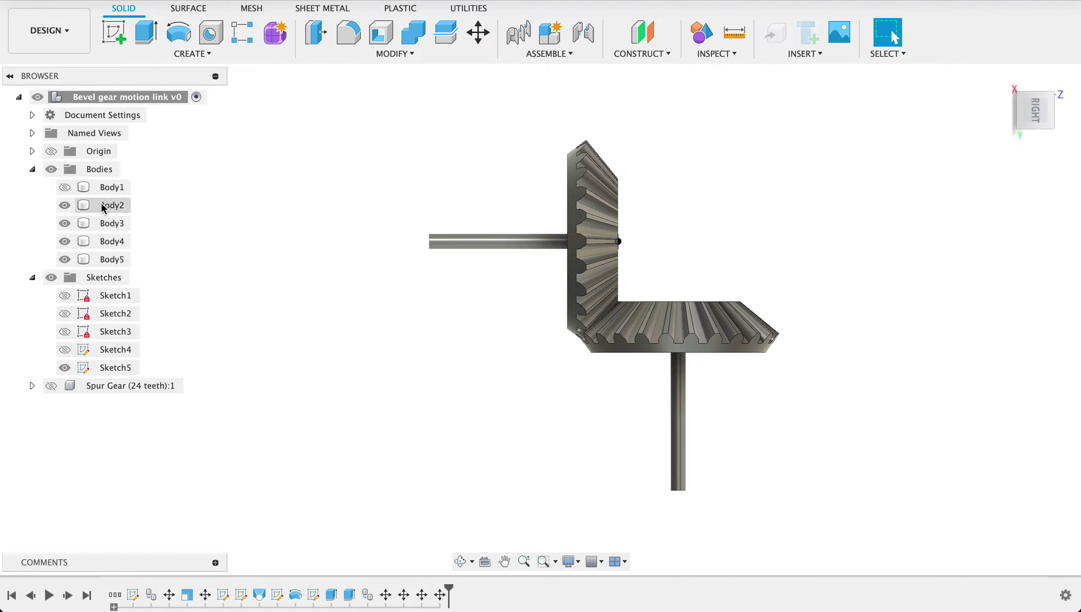
click(65, 188)
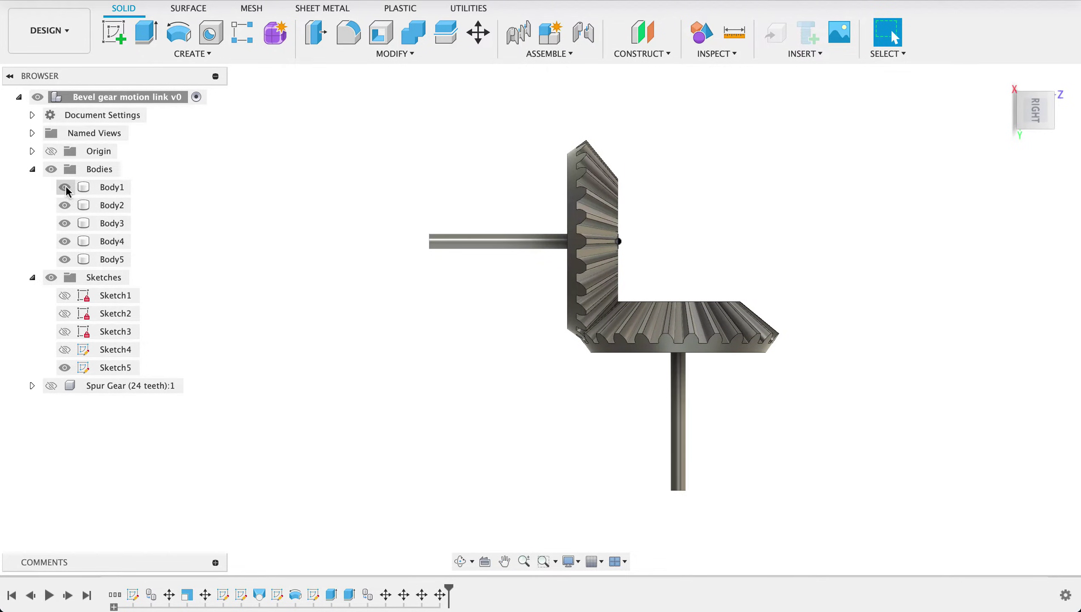
click(115, 206)
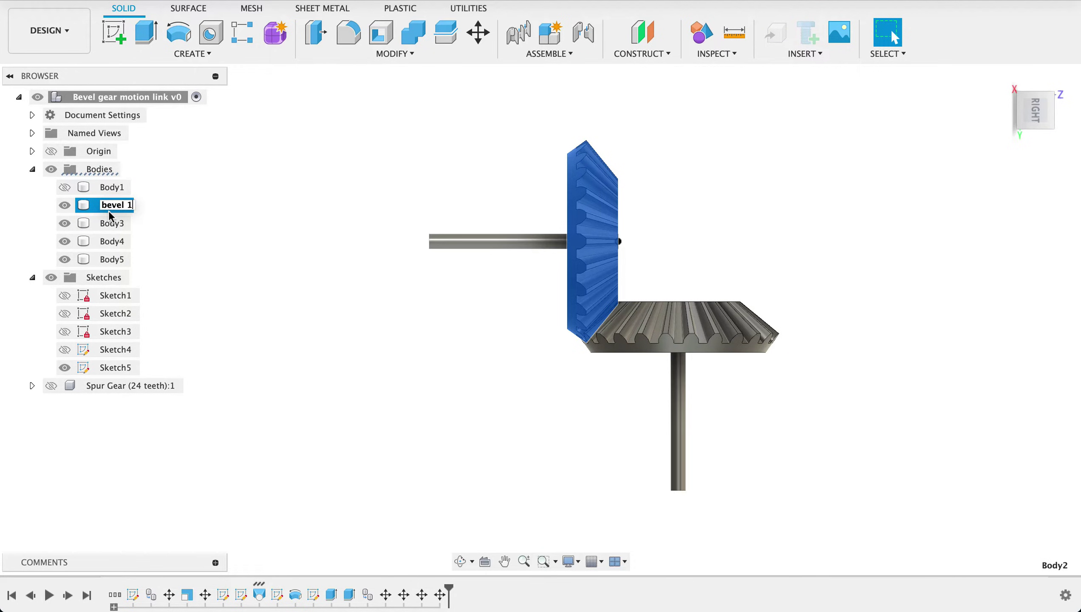
key(Escape)
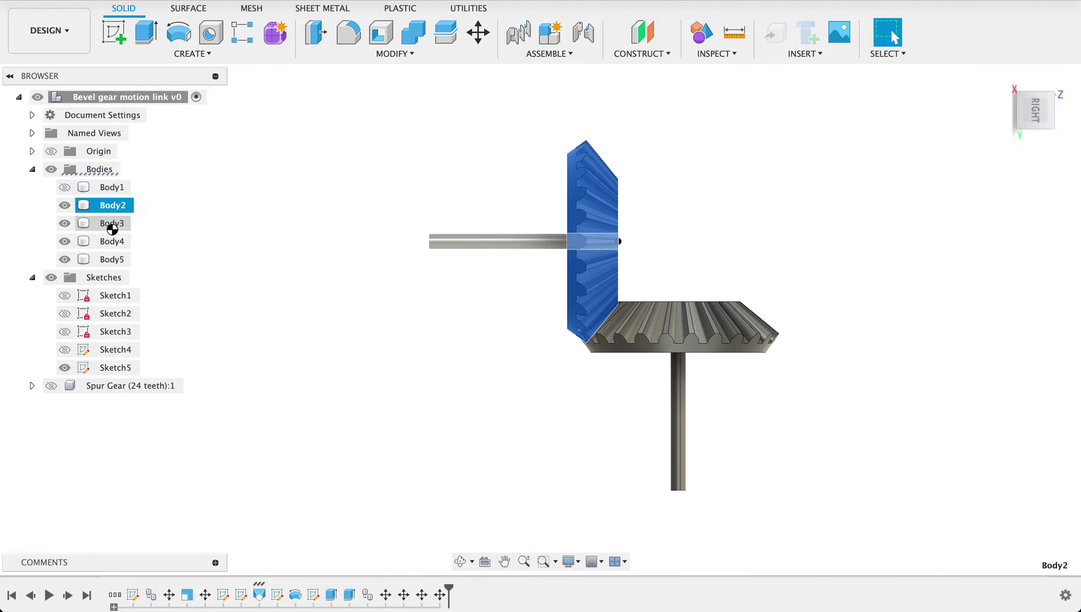
key(Tab)
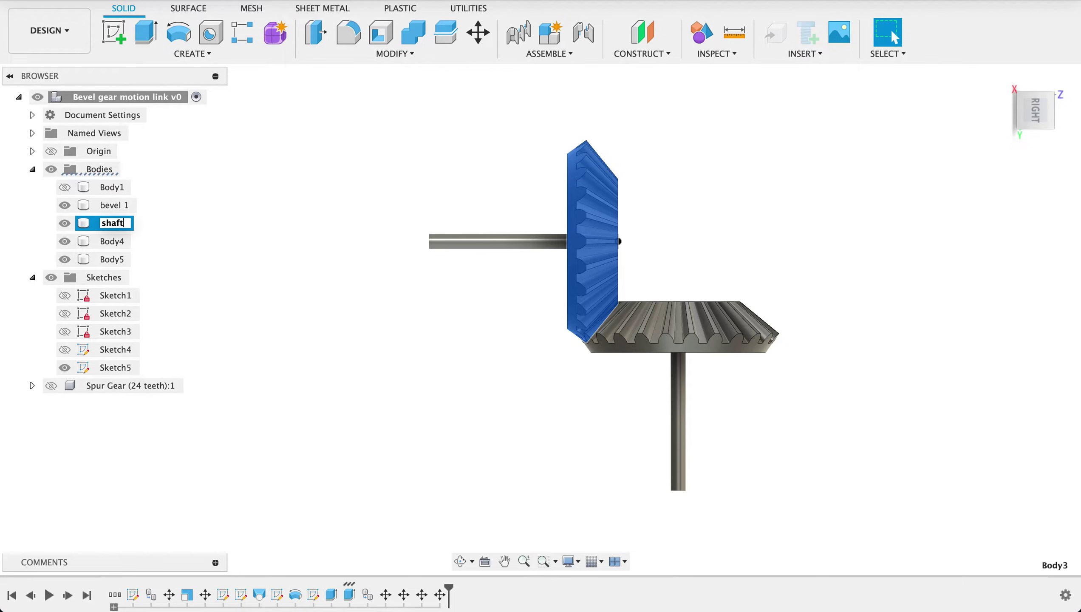
Rename Body4 to 'bevel 2' and Body5 to 'shaft 2'
click(107, 242)
double_click(107, 242)
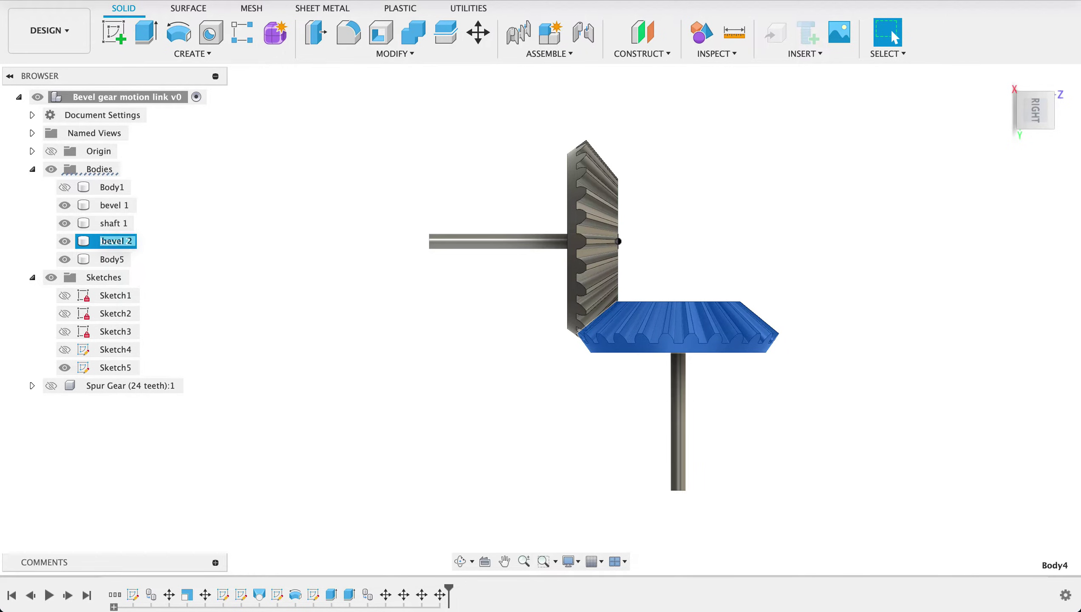
click(109, 262)
double_click(106, 259)
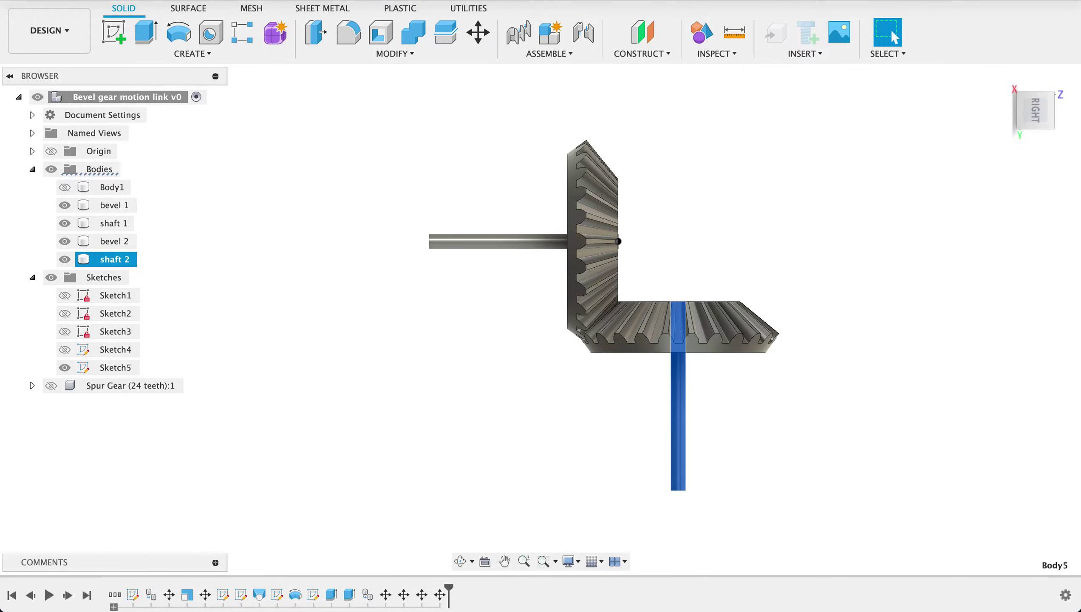
click(107, 206)
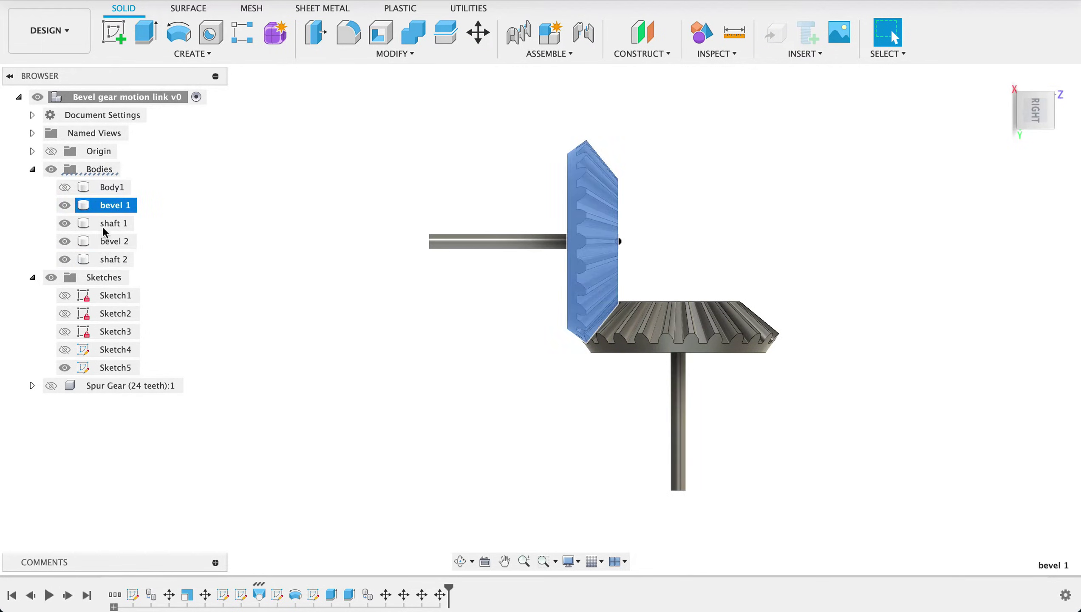
Convert bodies bevel 1 through shaft 2 into components and collapse the Bodies and Sketches folders
shift+click(106, 260)
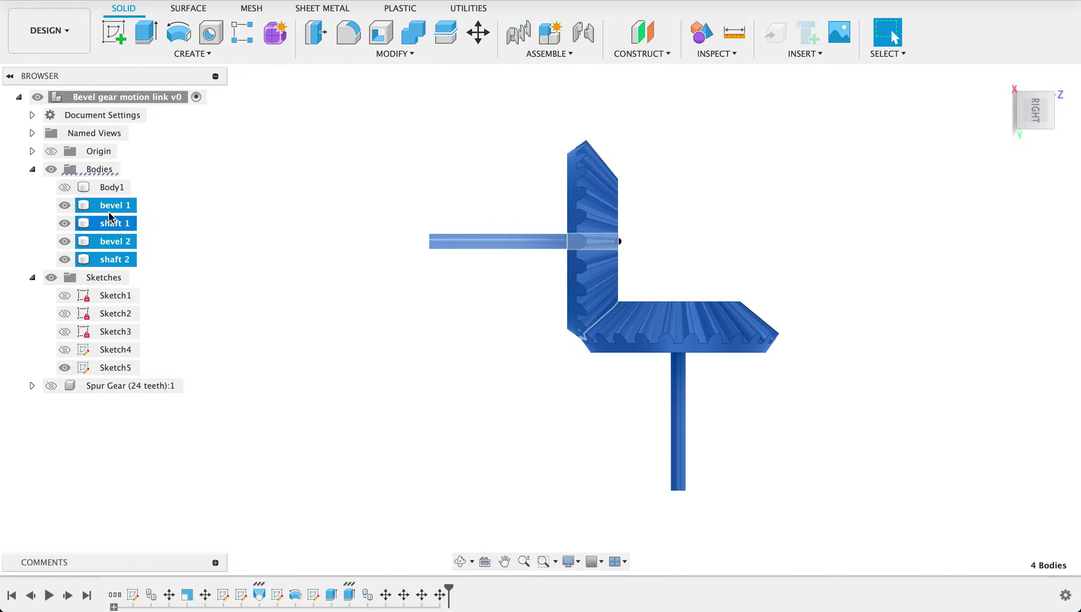
right_click(117, 259)
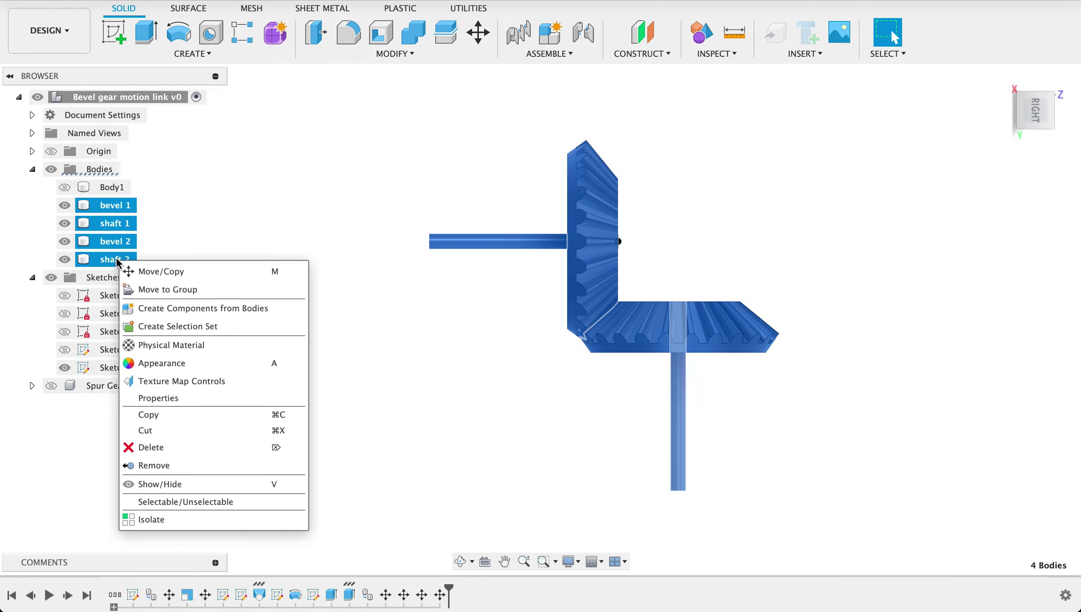
click(187, 307)
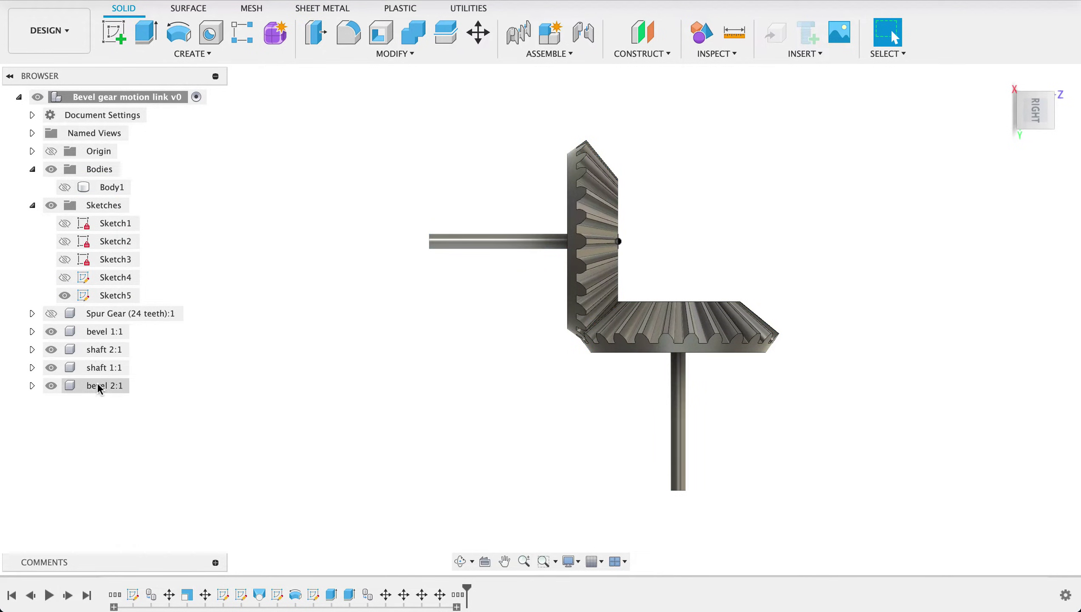
click(32, 205)
click(33, 169)
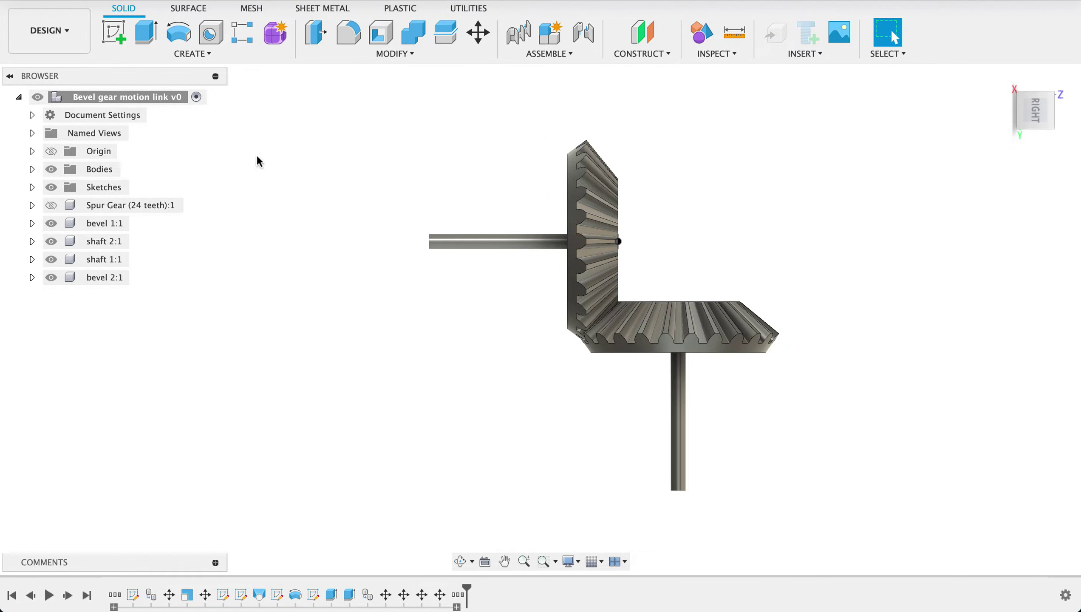
Orbit the model to a tilted 3D view of the meshed gears
scroll(766, 205, down, 1)
mouse_move(832, 217)
shift+middle_down()
mouse_move(813, 224)
mouse_move(823, 218)
shift+middle_up()
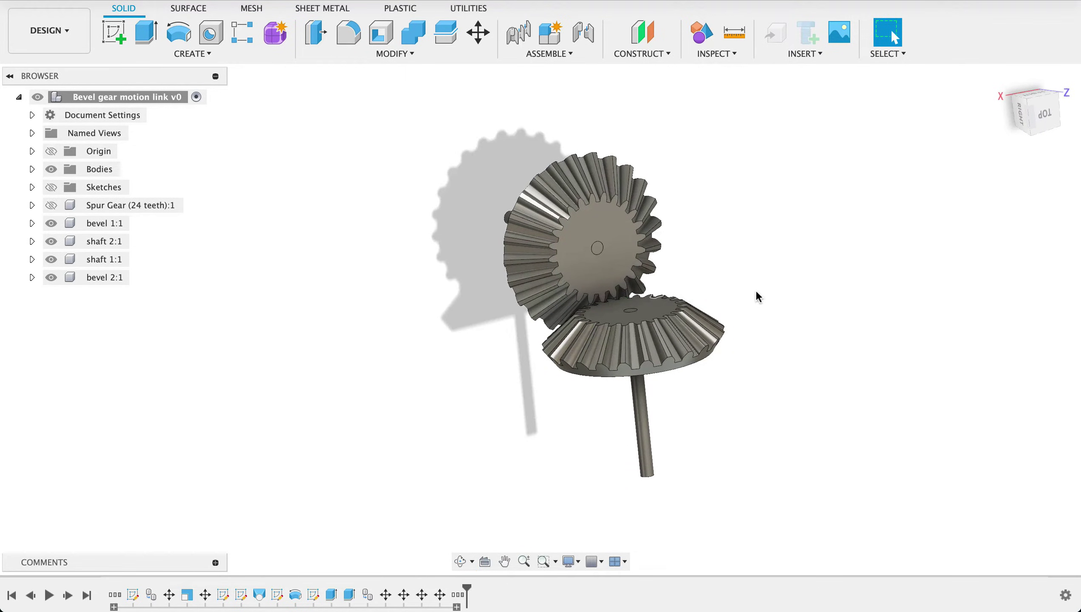
shift+middle_drag(827, 265, 828, 270)
click(619, 345)
right_click(620, 344)
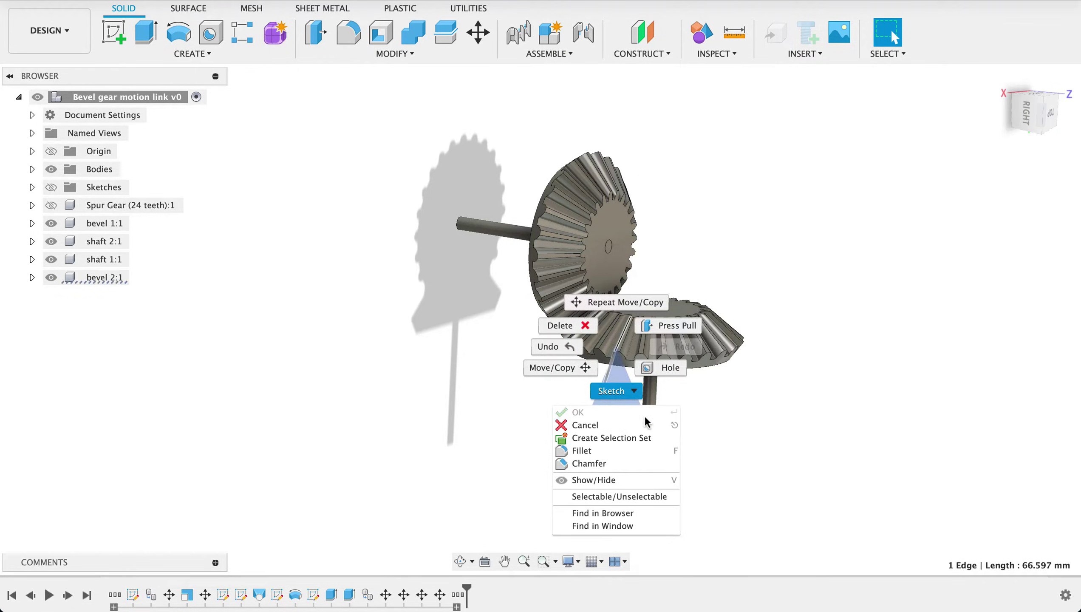
key(Escape)
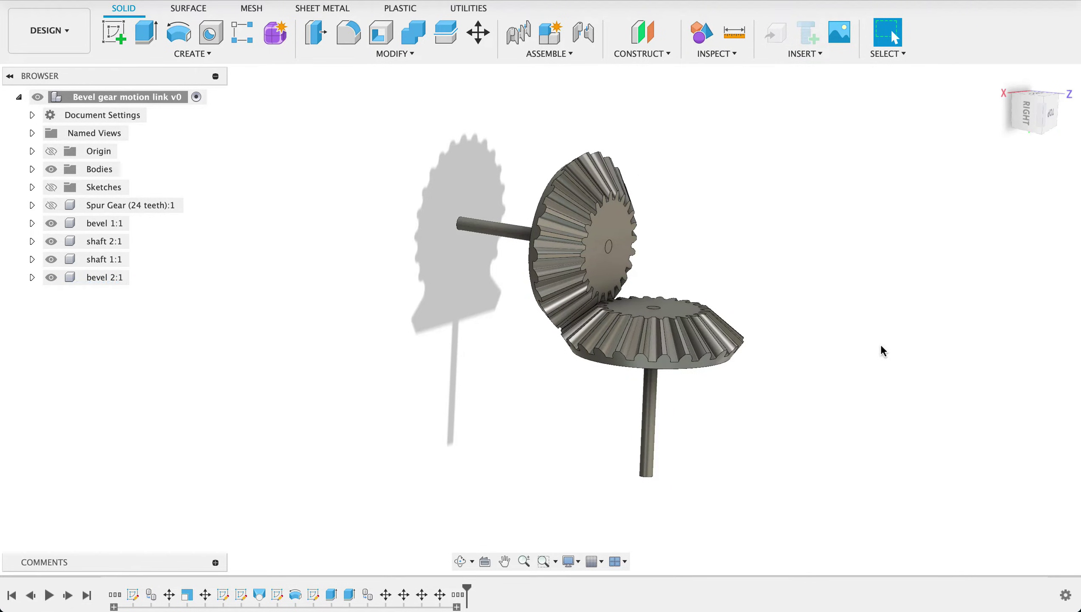
key(s)
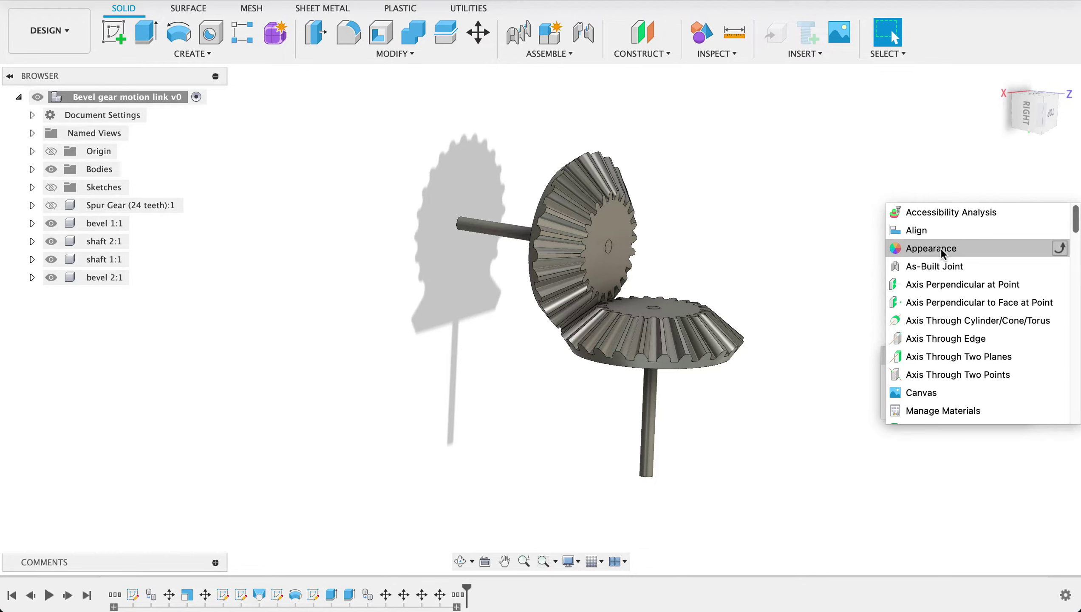
Add Stainless Steel – Polished and Aluminum – Anodized Glossy (Red) to the design's appearances
click(942, 250)
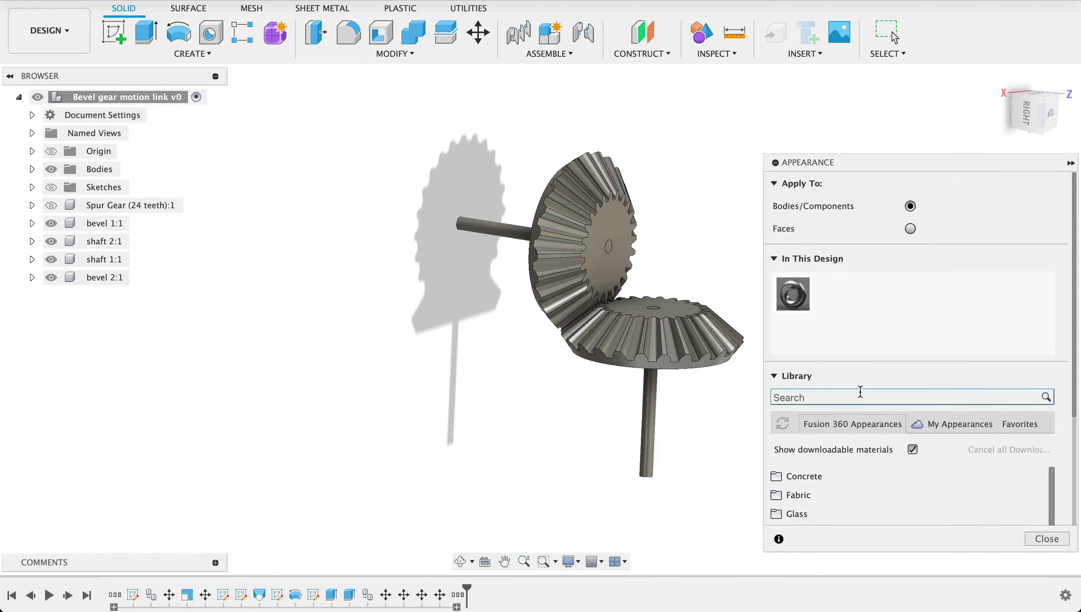
click(859, 392)
text(stainle)
scroll(864, 420, down, 2)
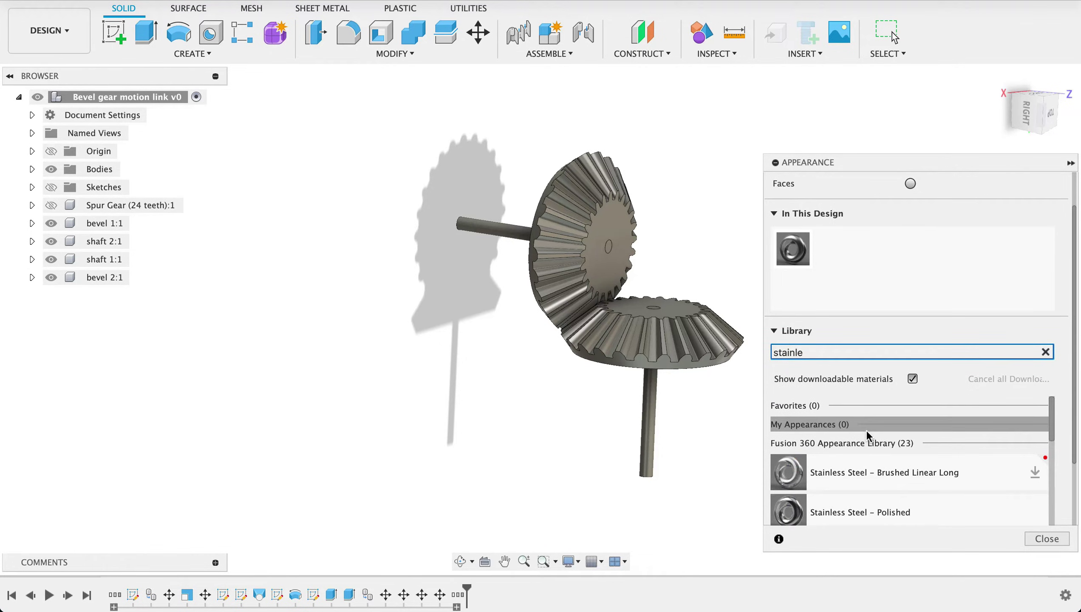
scroll(865, 430, down, 3)
drag(872, 418, 901, 298)
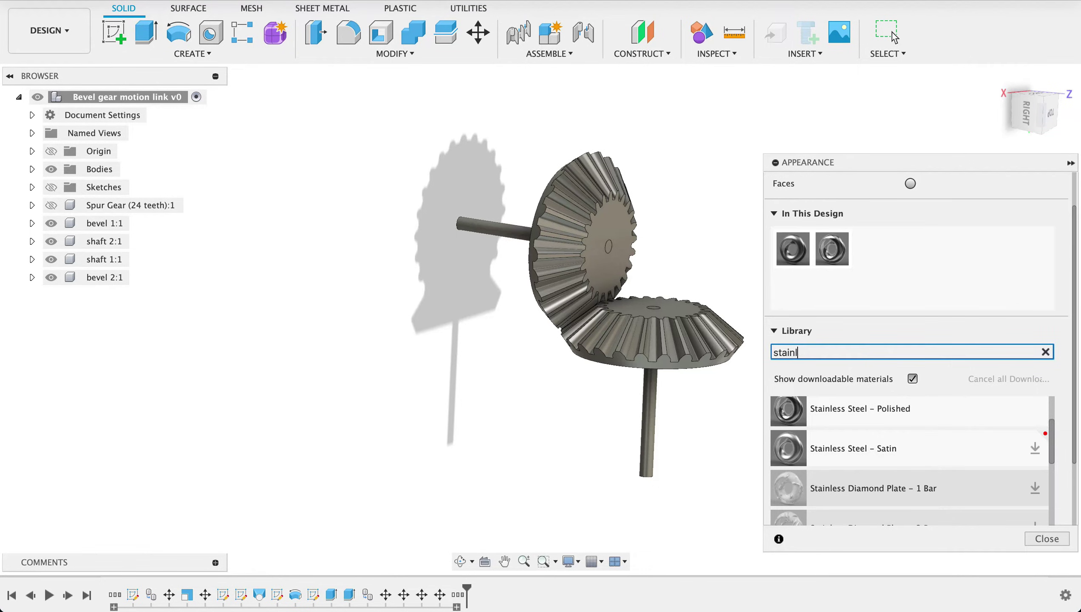
key(BackSpace)
key(BackSpace)
key(BackSpace)
key(BackSpace)
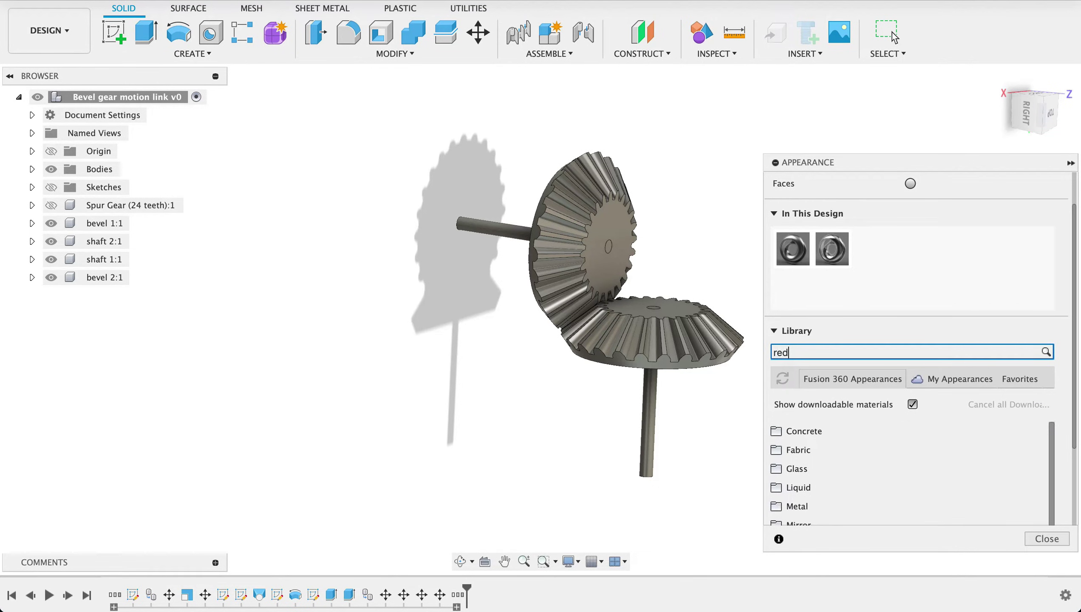
drag(864, 419, 912, 296)
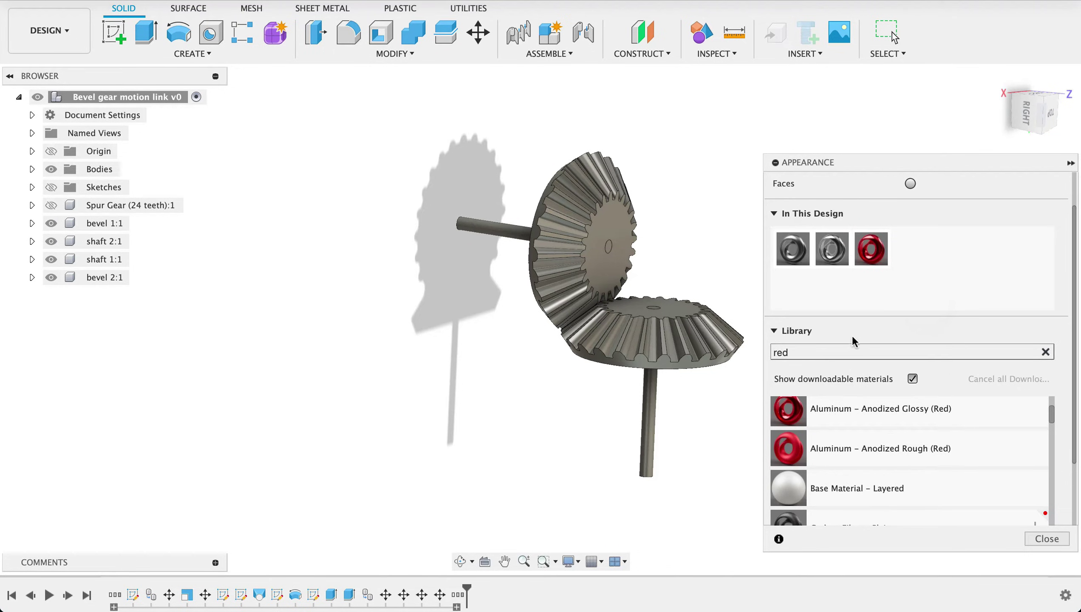
Paint the lower gear blue, the upper gear red and both shafts polished stainless steel
click(850, 349)
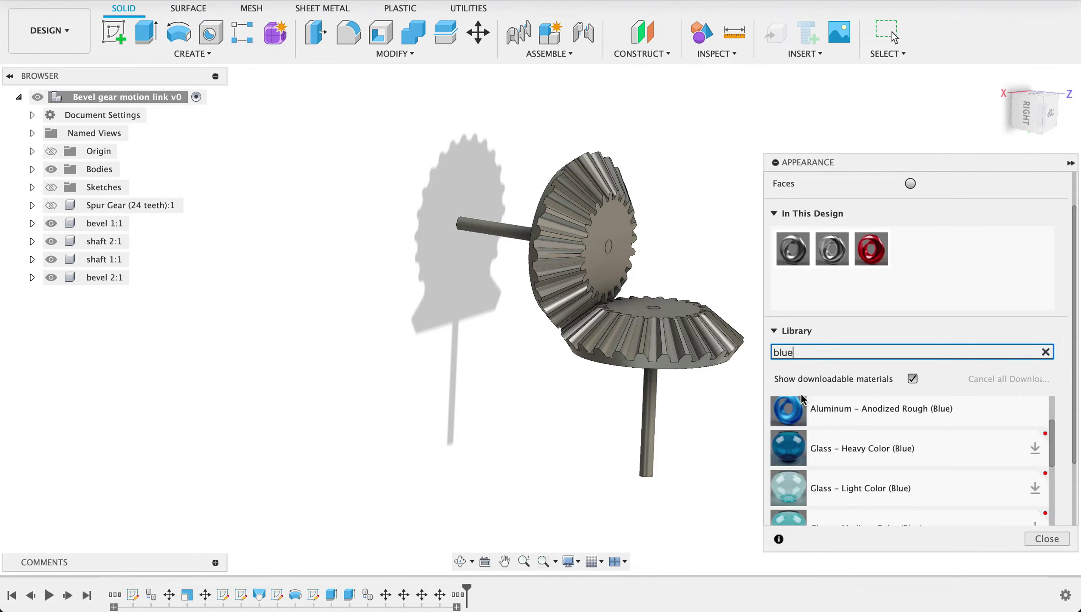
scroll(818, 410, up, 2)
drag(820, 469, 681, 330)
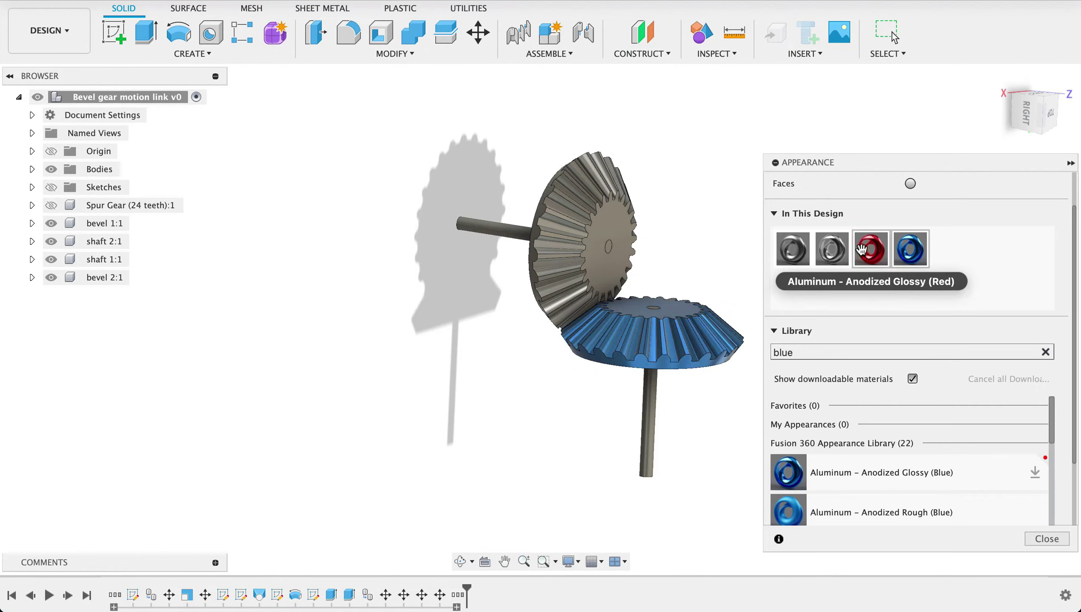
drag(869, 249, 573, 267)
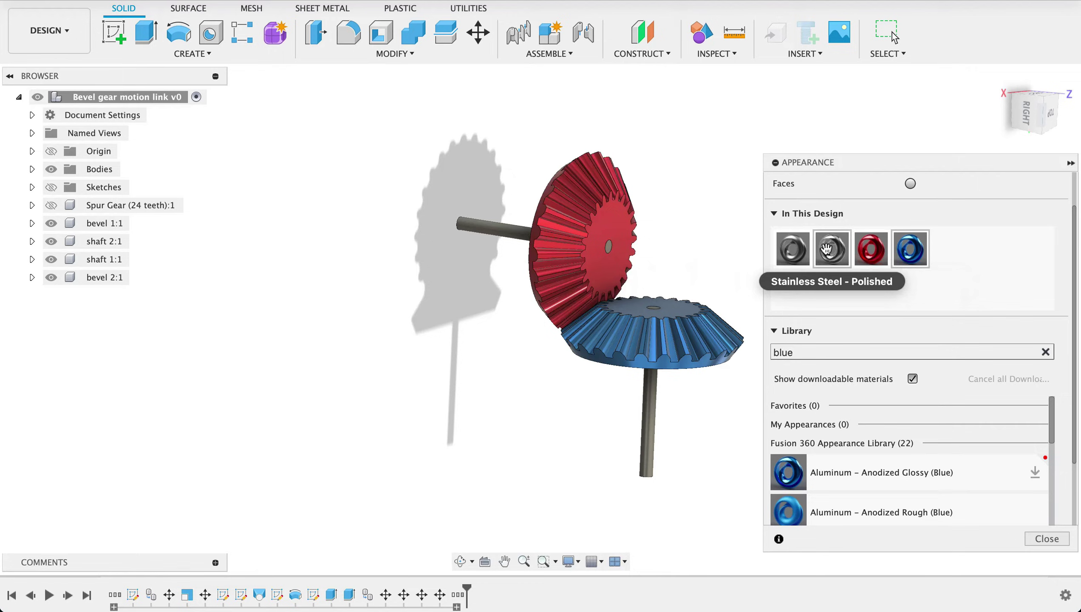
drag(831, 249, 650, 417)
drag(832, 249, 516, 230)
click(1047, 538)
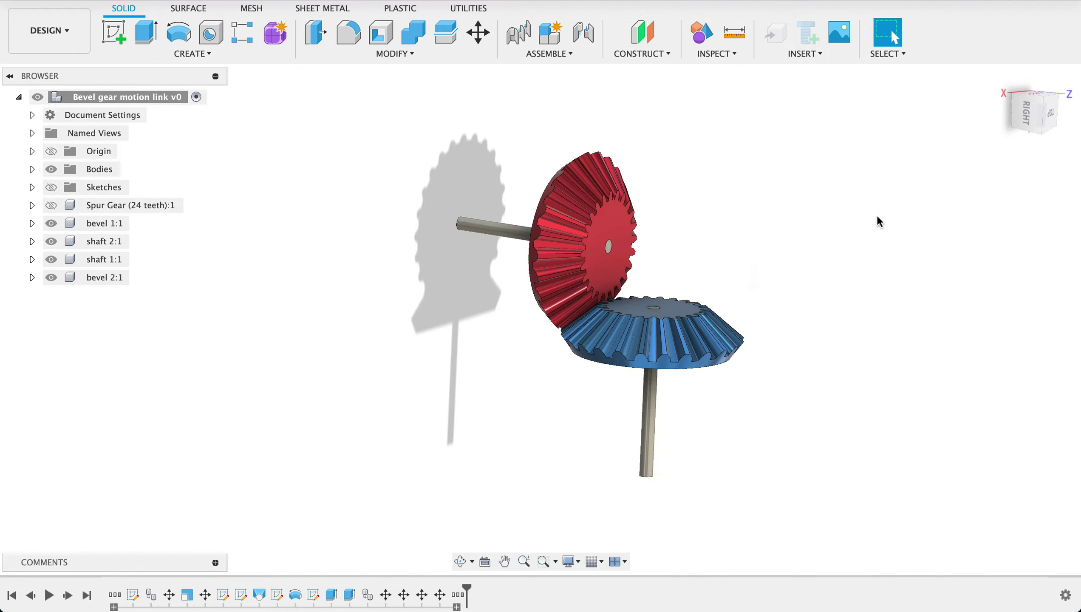
shift+middle_drag(875, 219, 941, 201)
Undo the accidental move that pulled the blue gear off its shaft
click(1037, 121)
drag(667, 317, 776, 262)
shift+middle_drag(876, 266, 851, 293)
key(super+z)
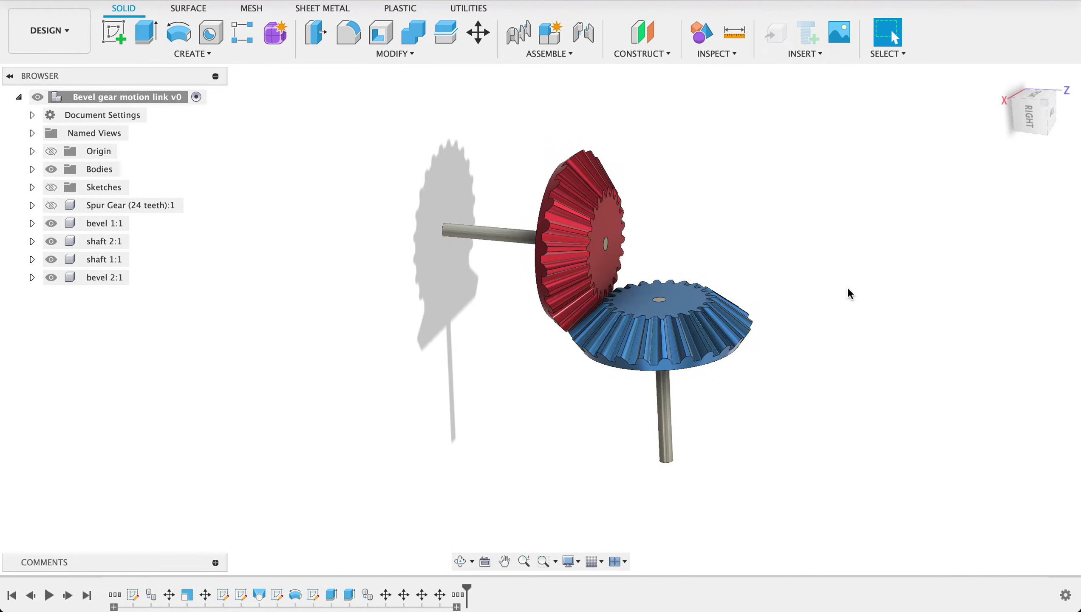
click(659, 401)
click(611, 383)
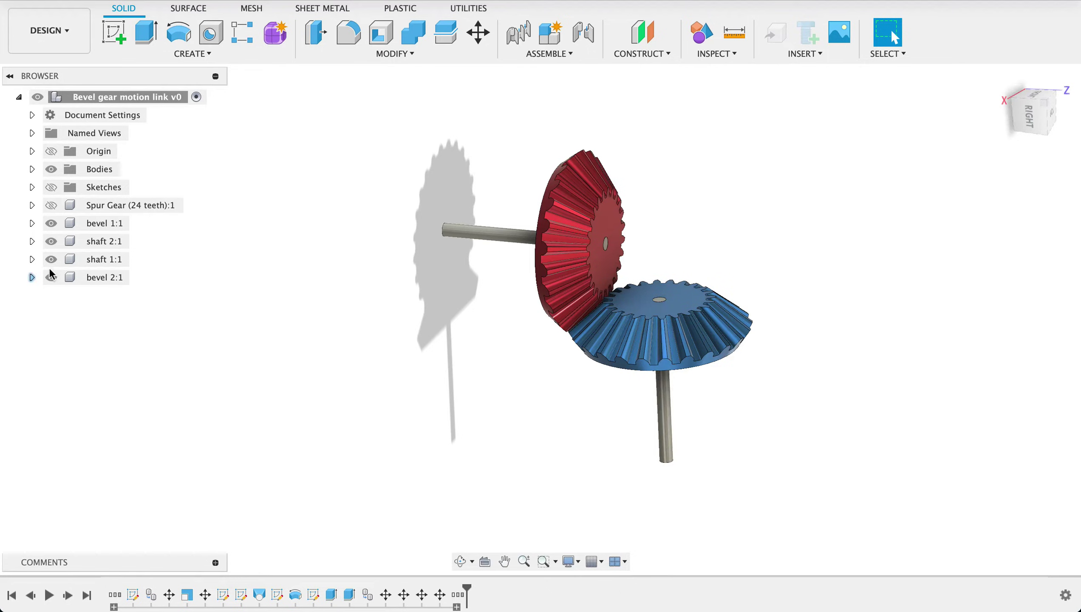
Ground shaft 1:1 and shaft 2:1, and start a joint with Revolute motion
right_click(85, 259)
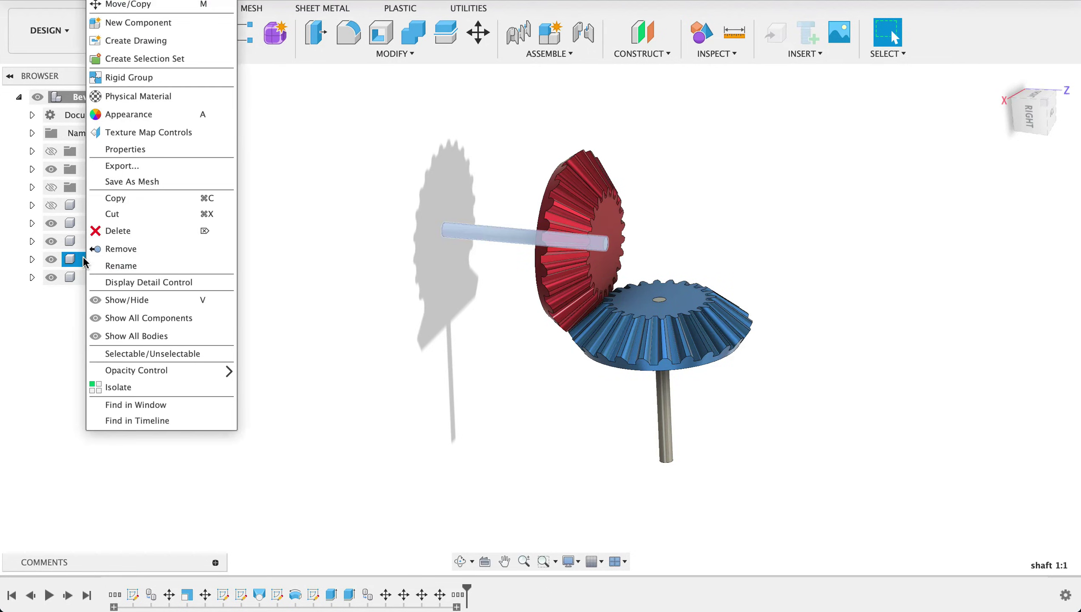
click(128, 1)
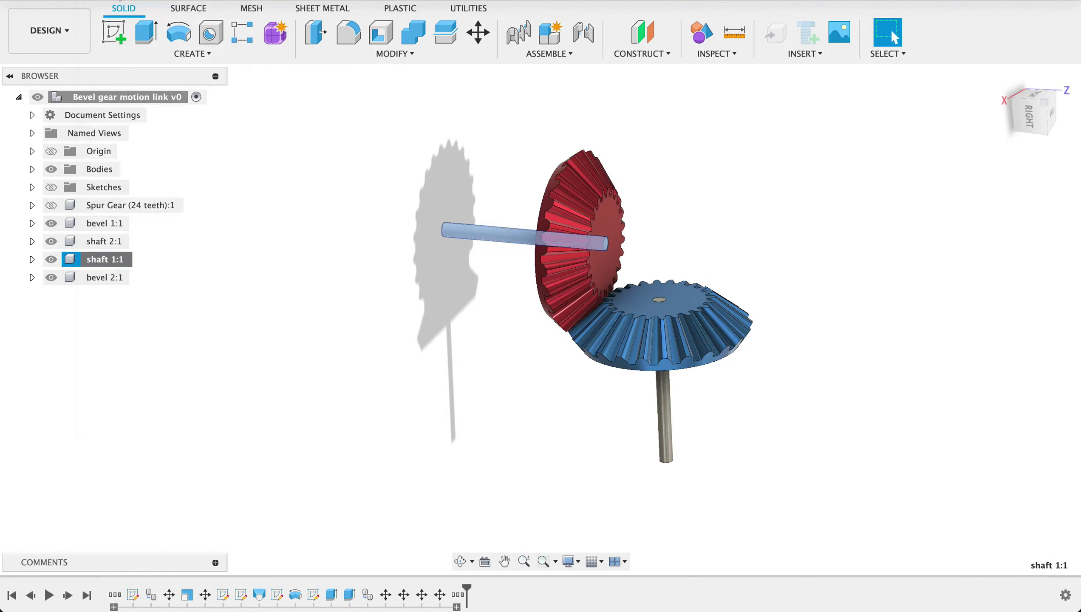
right_click(99, 242)
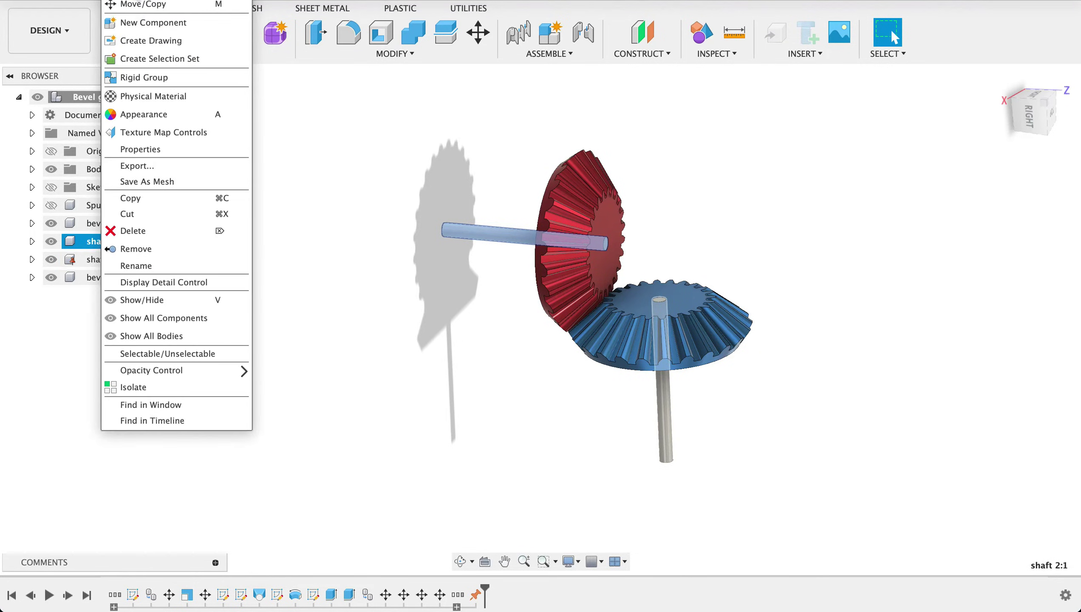
click(257, 83)
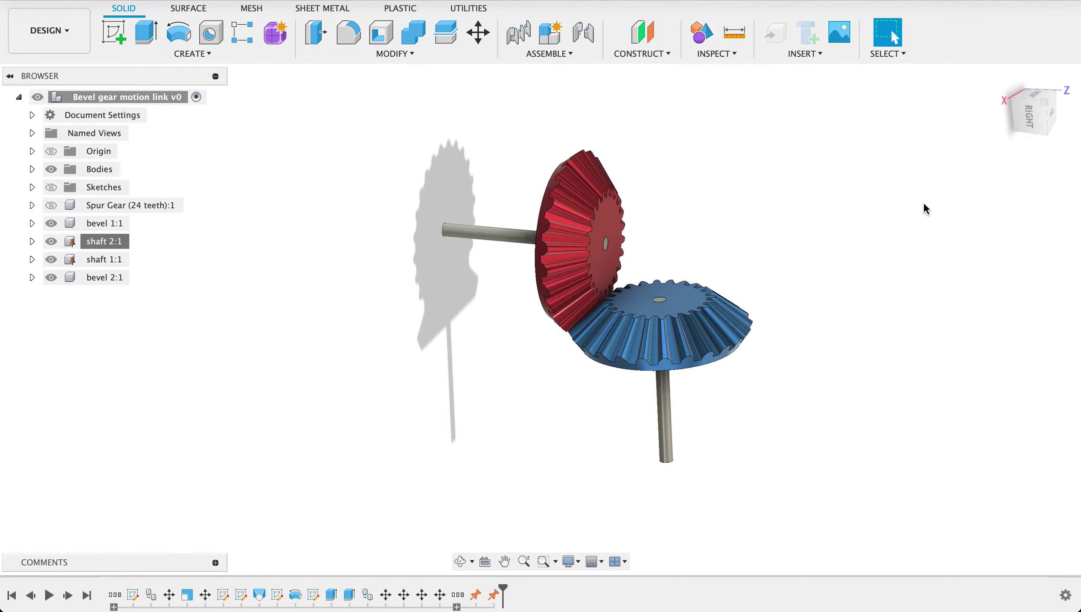
click(584, 36)
click(945, 182)
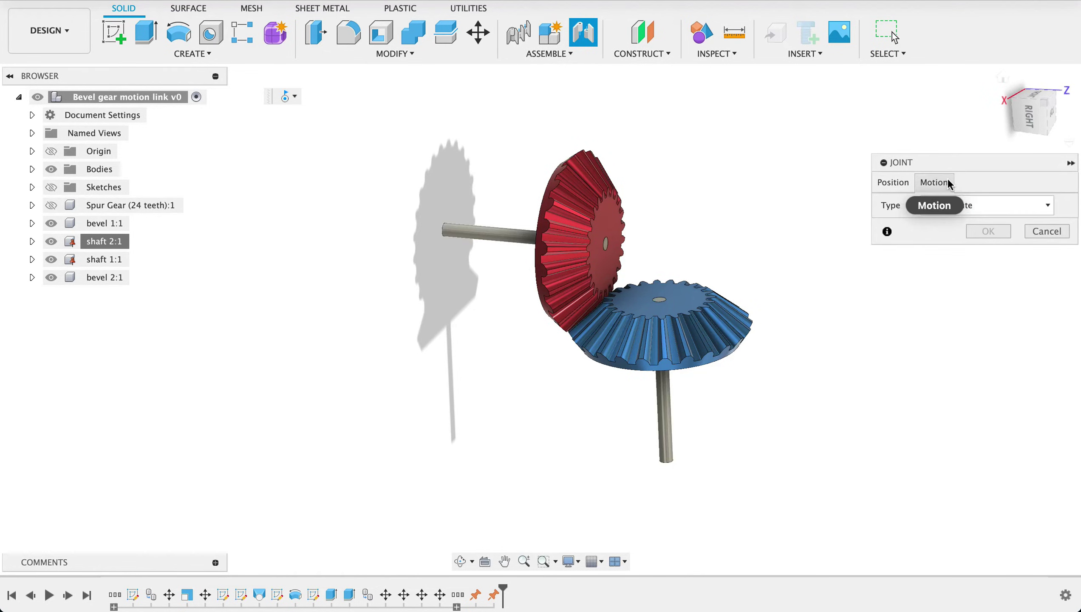
Snap the joint to the shaft 2:1 end and the blue bevel 2:1 gear's centre
click(904, 185)
click(959, 318)
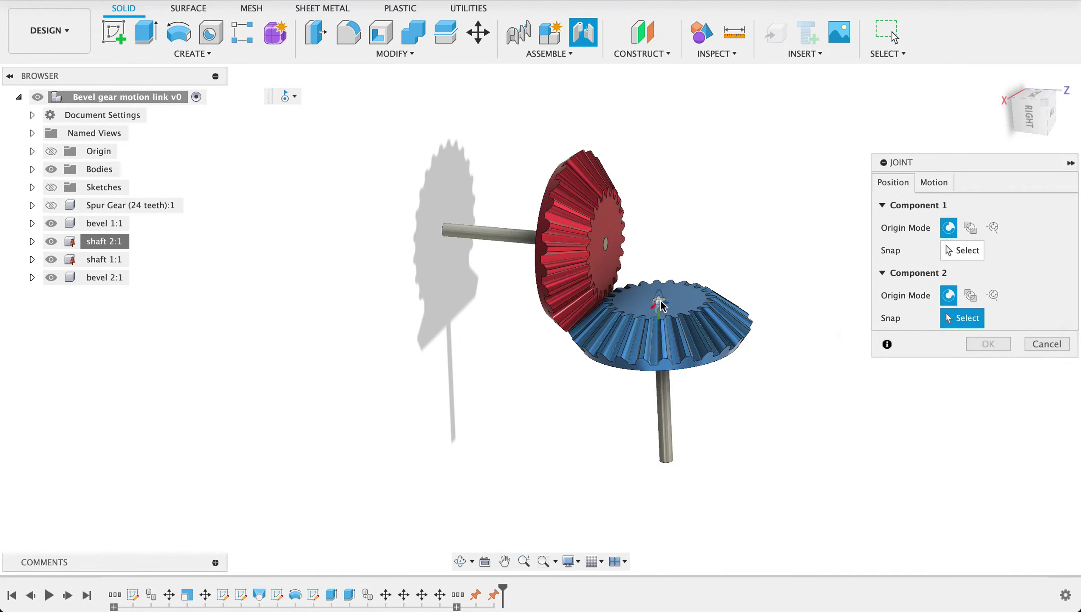
scroll(660, 308, up, 3)
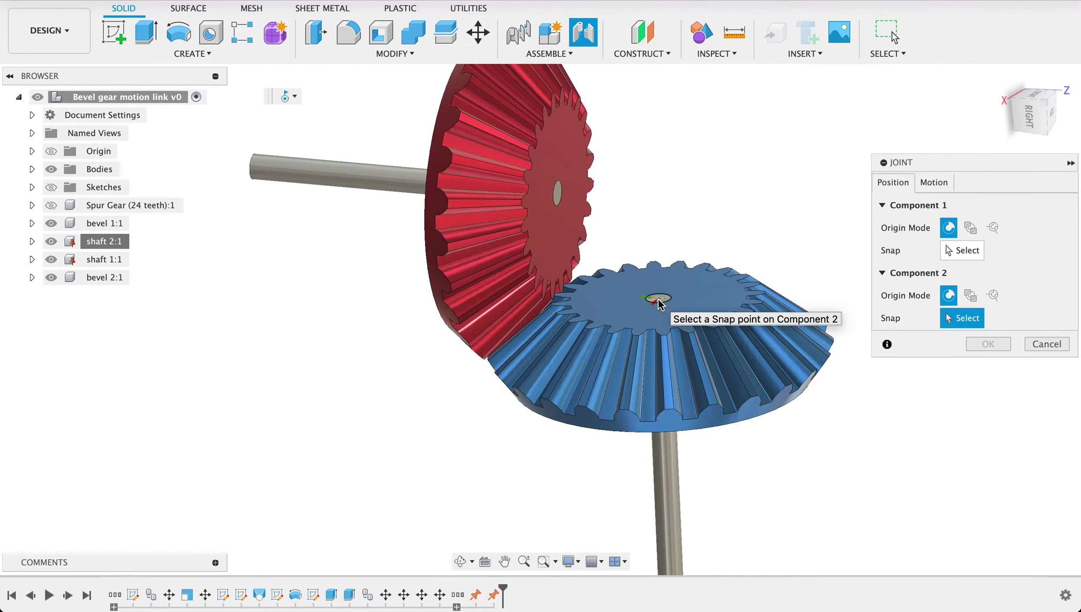
click(657, 308)
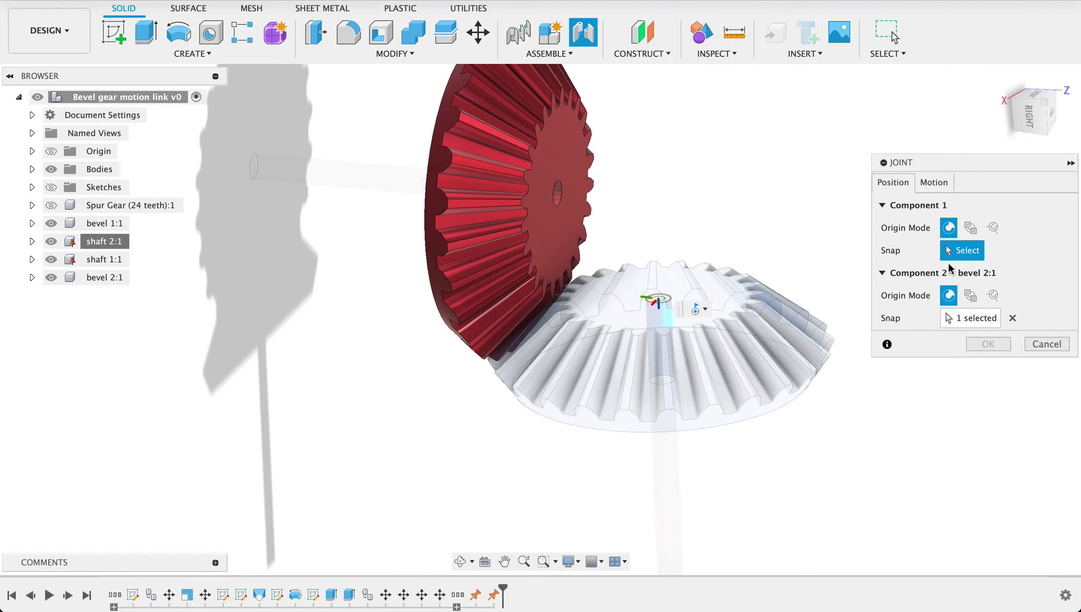
shift+middle_drag(733, 221, 684, 352)
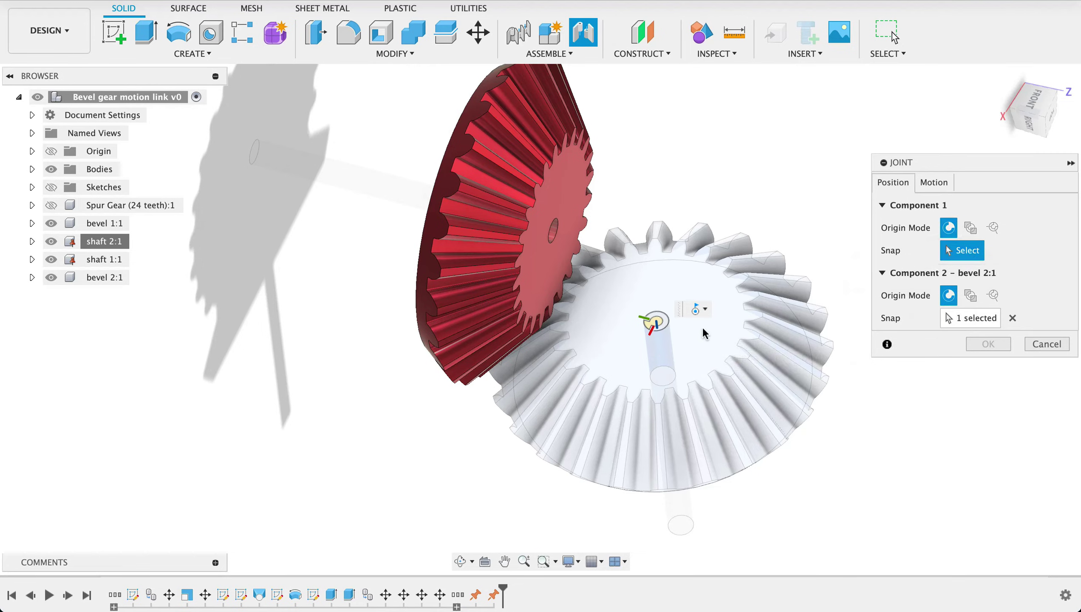
click(1012, 318)
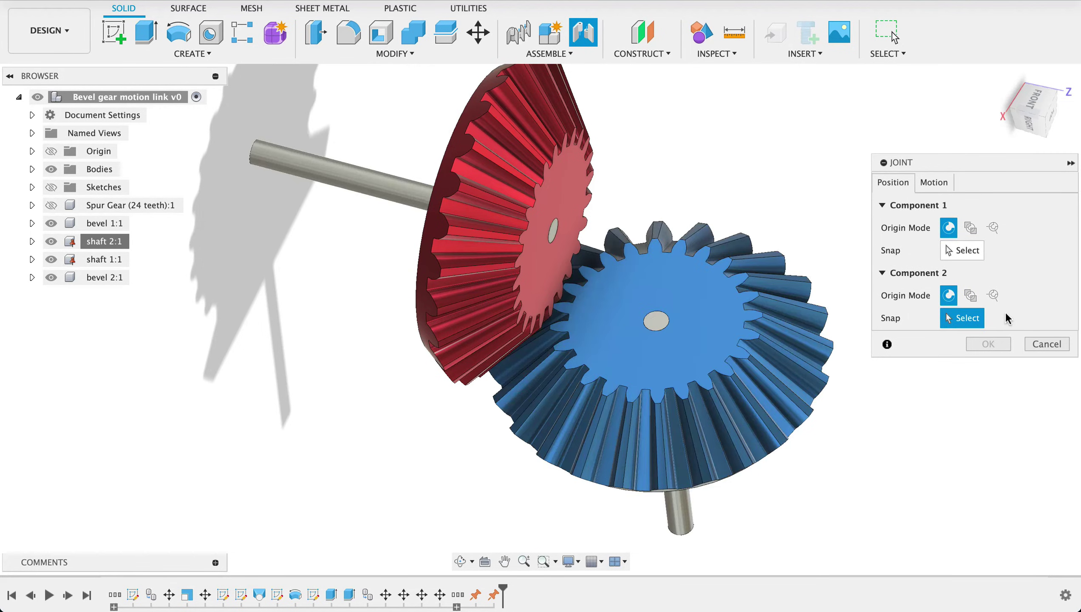
click(650, 324)
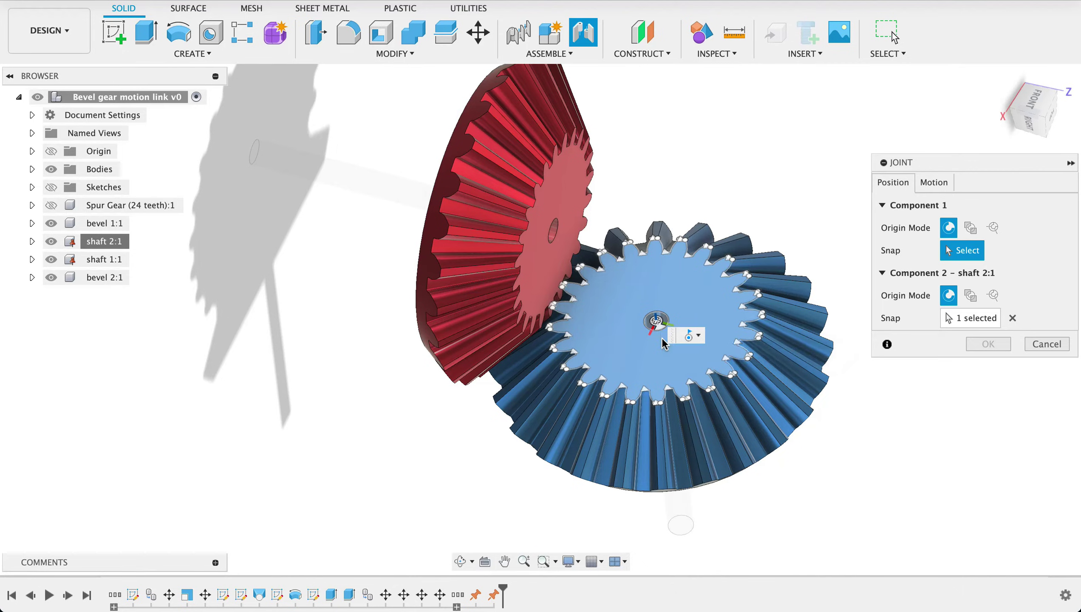
click(661, 339)
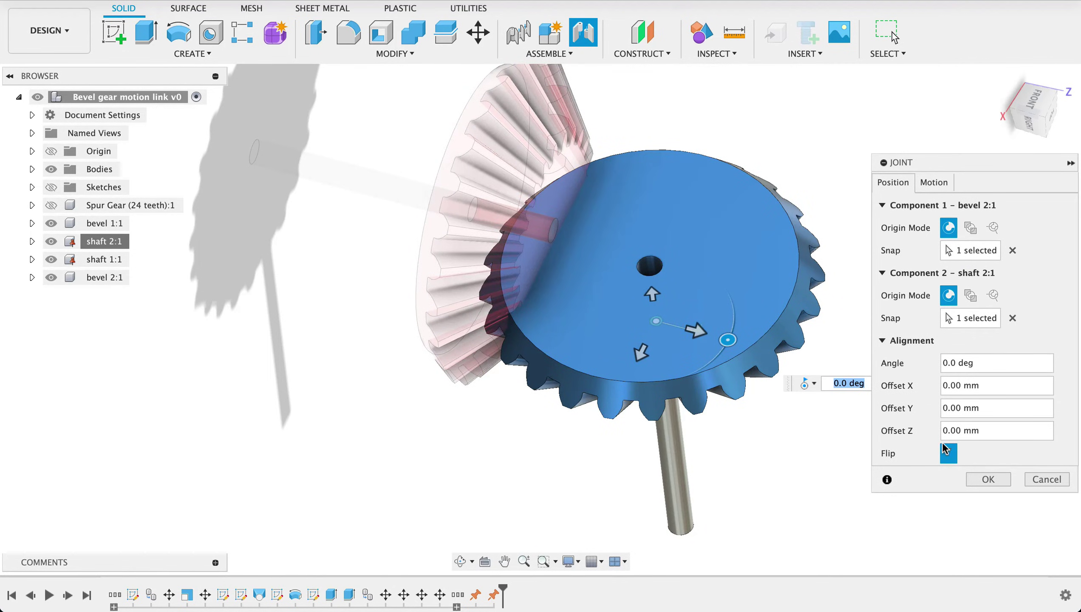
Flip the blue gear, turn it about 41° so the teeth mesh, and confirm the joint
click(947, 452)
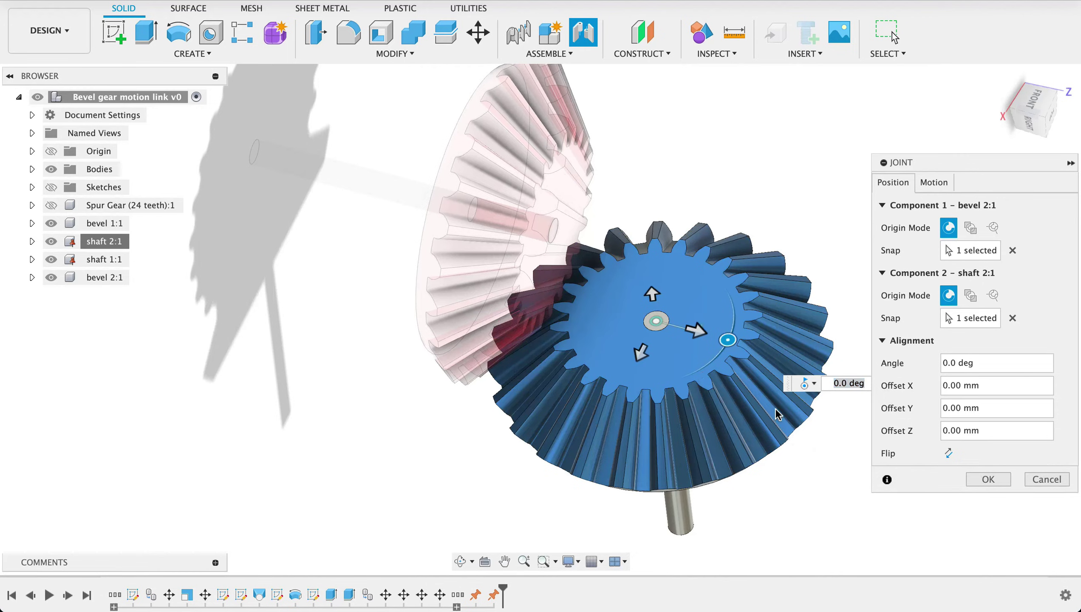
mouse_move(735, 354)
mouse_down()
mouse_move(747, 260)
mouse_move(740, 345)
mouse_move(695, 355)
mouse_move(689, 338)
mouse_move(719, 356)
mouse_move(738, 343)
mouse_up()
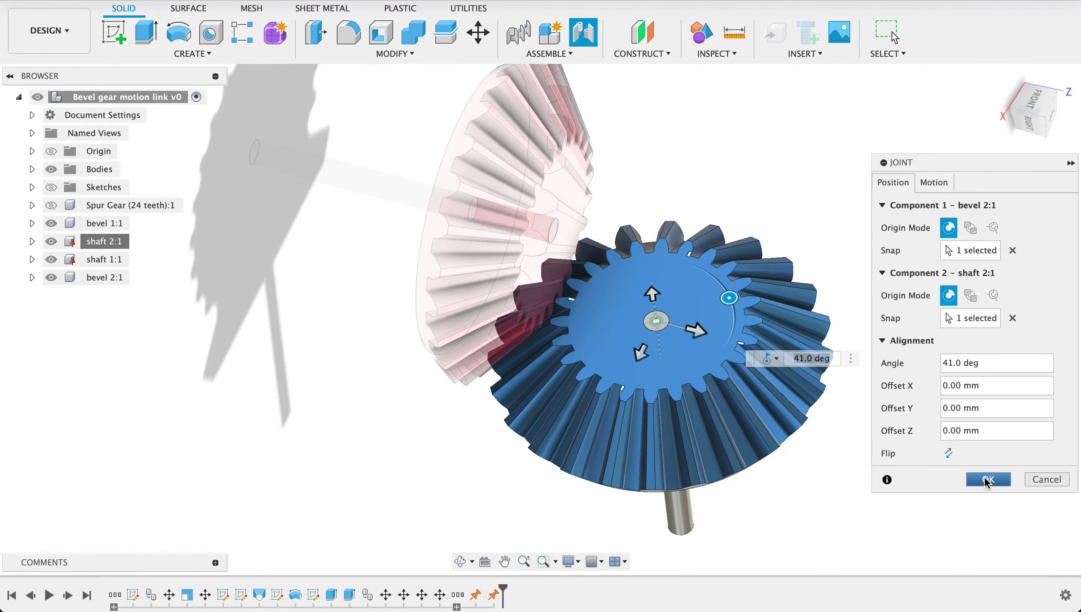
click(985, 479)
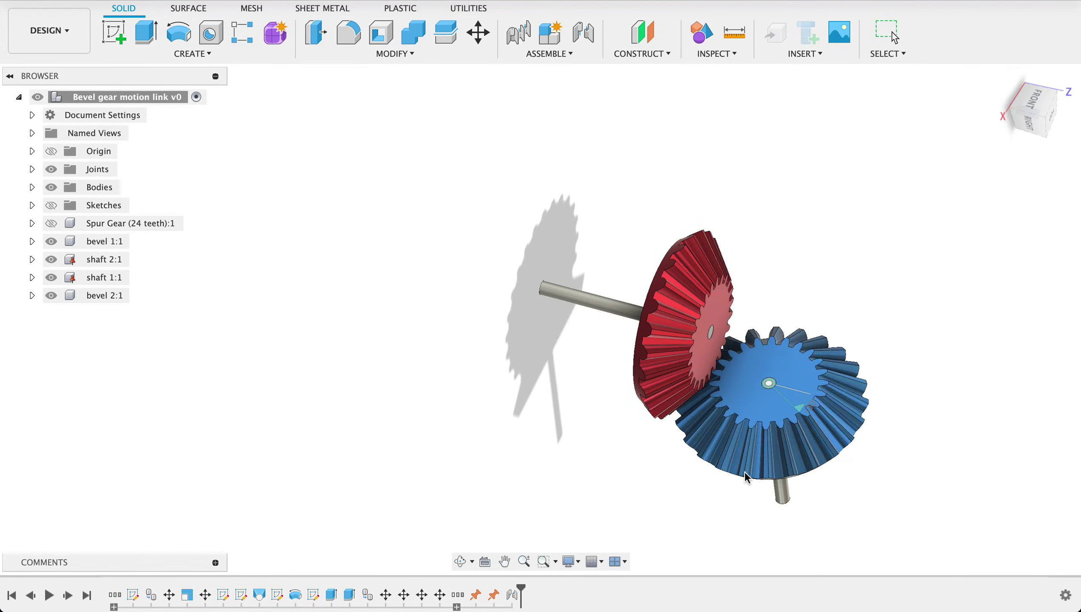
key(Escape)
shift+middle_drag(914, 449, 870, 456)
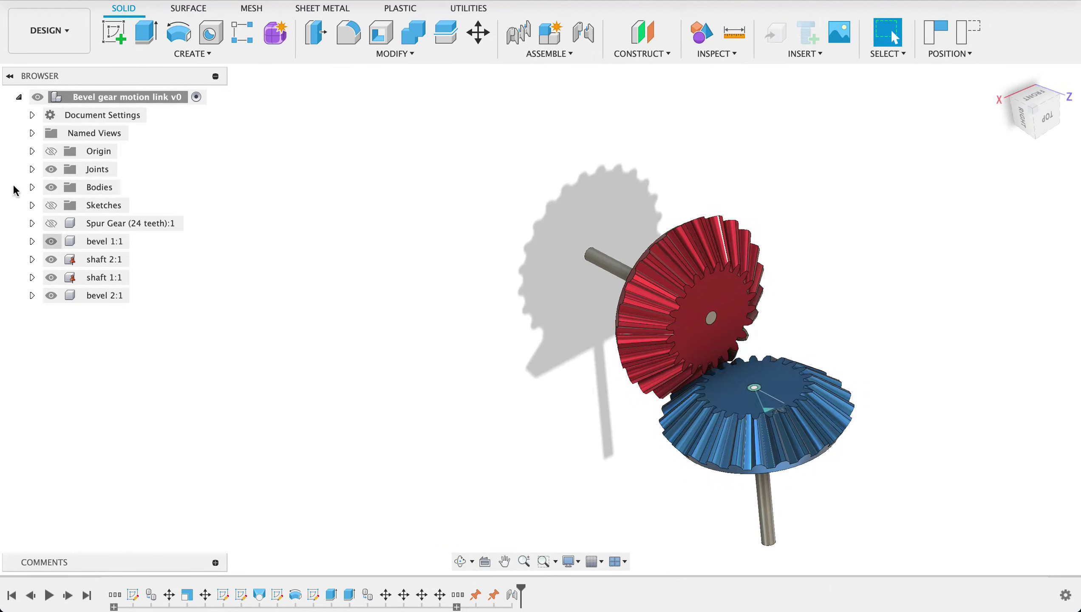
Return Revolute 1 to its home position from the Joints list
click(31, 170)
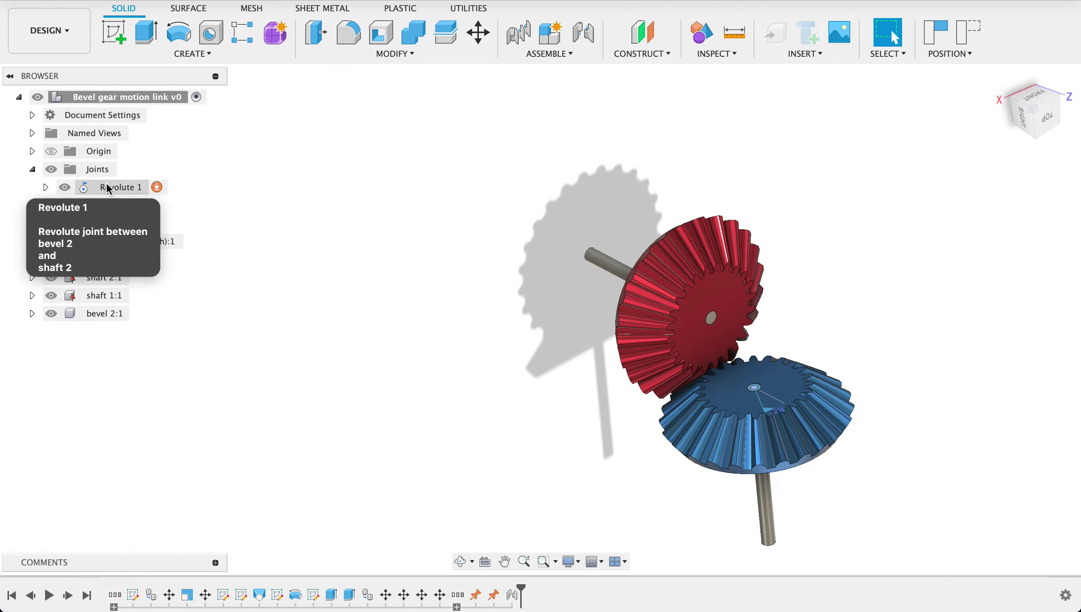
right_click(106, 187)
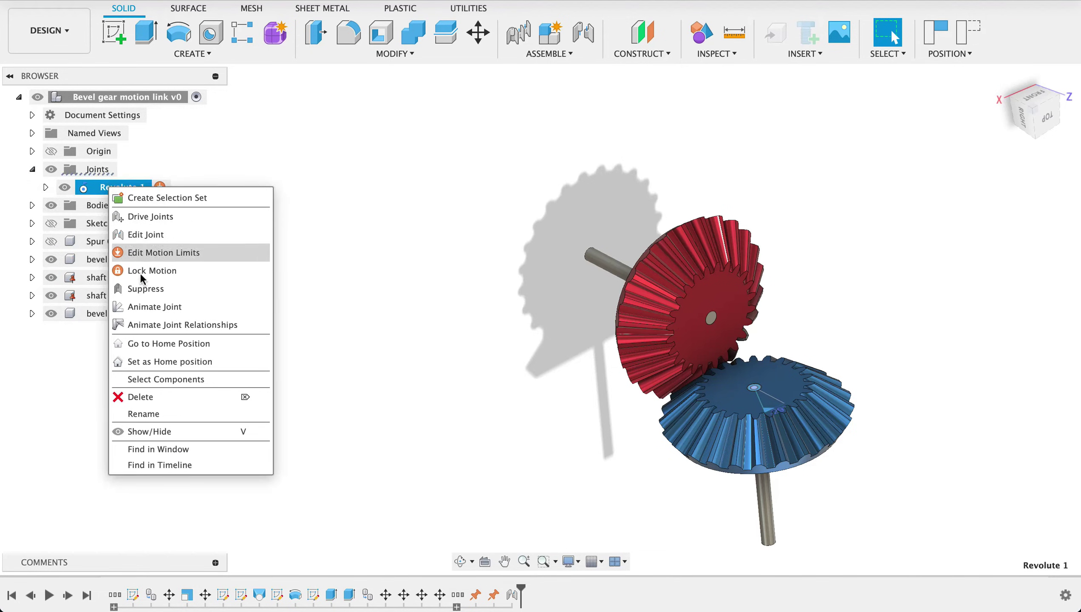
click(157, 344)
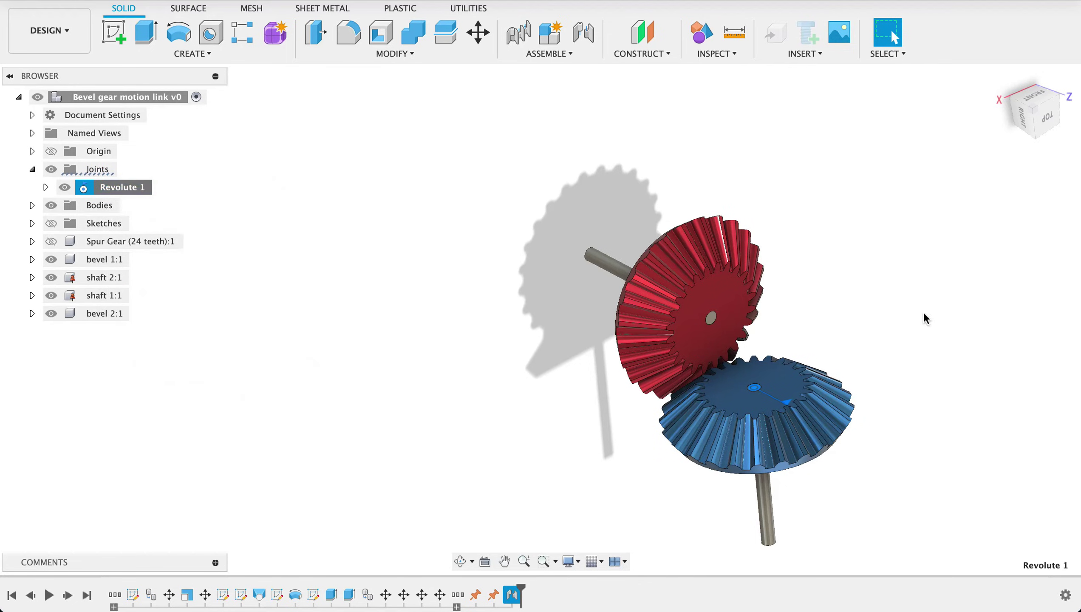
Orbit, zoom and view from the top to inspect where the red and blue teeth meet
shift+middle_drag(923, 311, 895, 336)
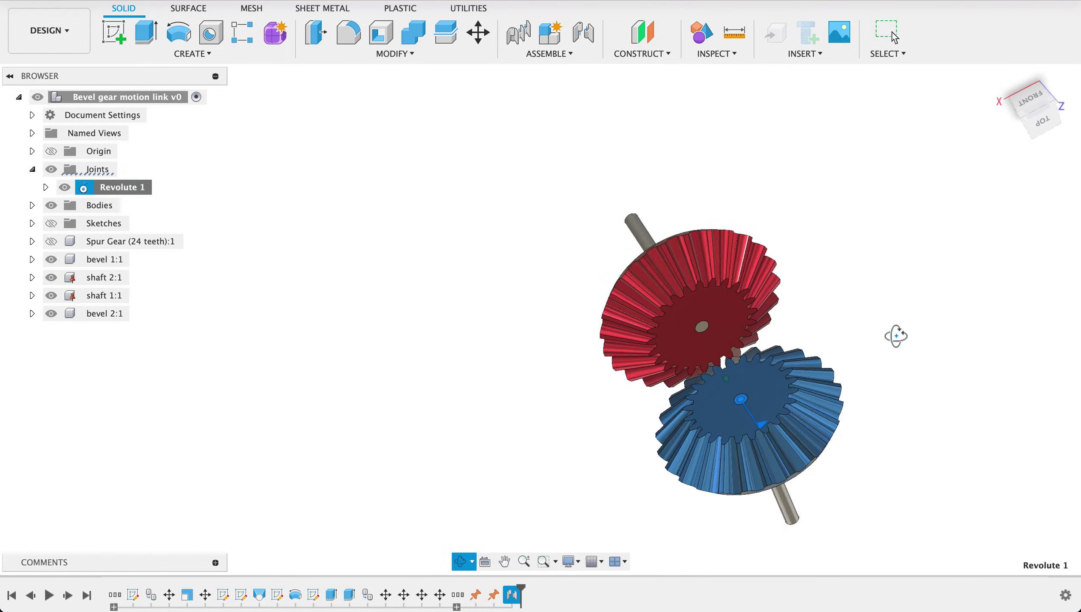
scroll(888, 343, up, 5)
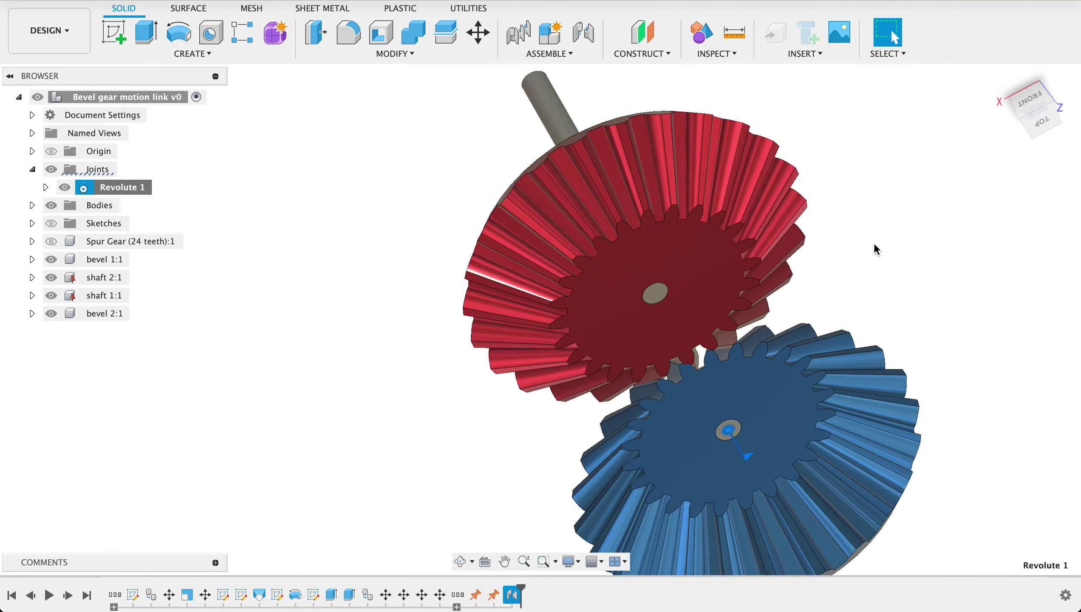
mouse_move(876, 250)
shift+middle_down()
mouse_move(885, 246)
mouse_move(878, 240)
mouse_move(869, 266)
shift+middle_up()
scroll(871, 283, down, 5)
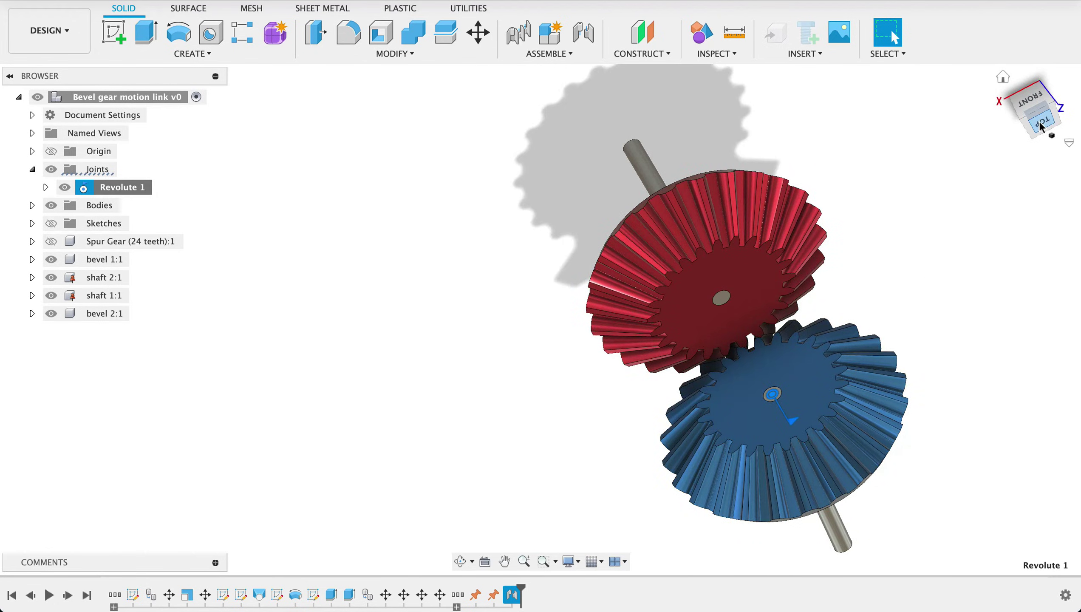
click(1043, 124)
shift+middle_drag(877, 173, 884, 238)
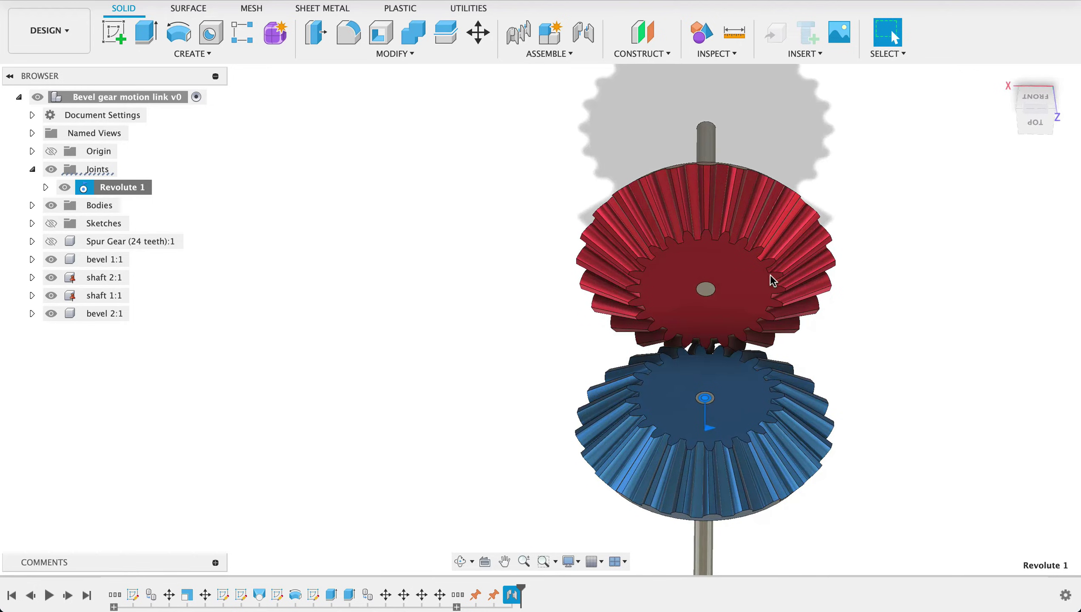
click(735, 262)
right_click(734, 261)
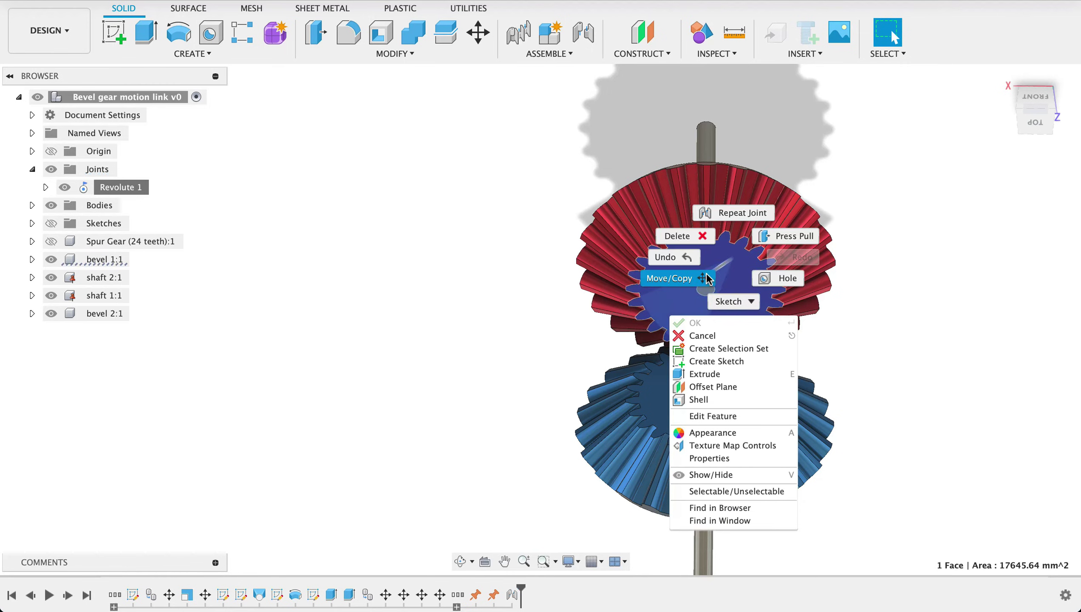
Start a Components move on the red gear, rotating about its centre hole axis
key(Escape)
key(m)
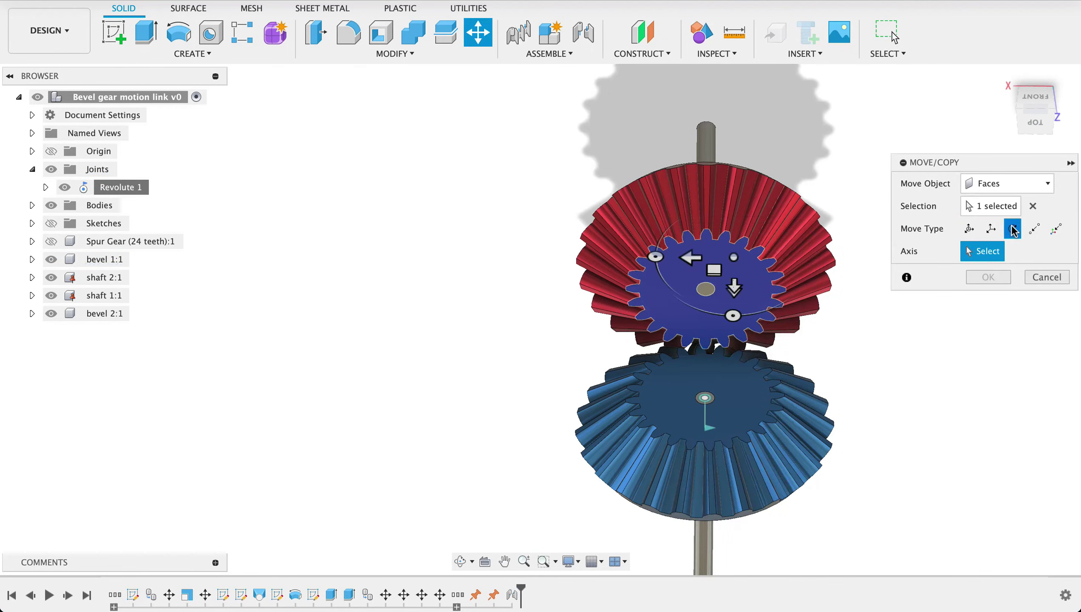
click(1003, 189)
click(1002, 203)
click(778, 308)
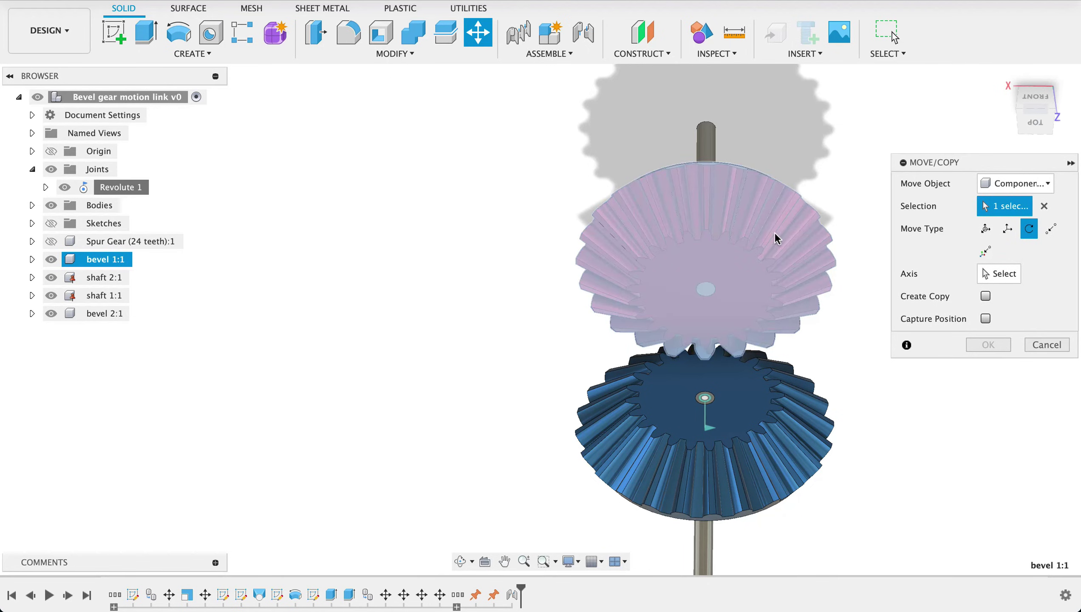
shift+middle_drag(873, 390, 875, 355)
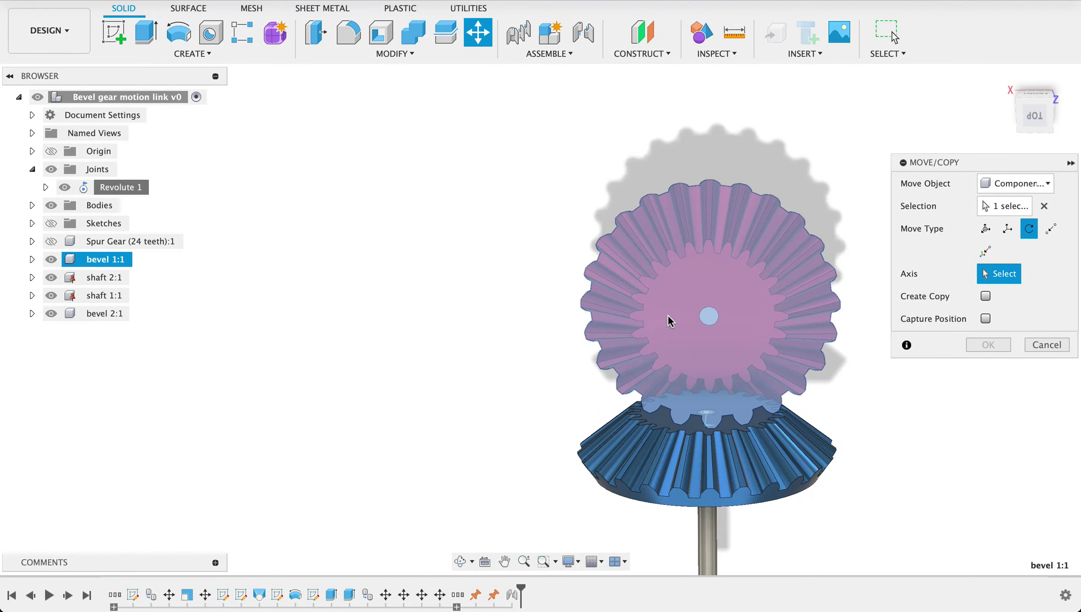
click(710, 319)
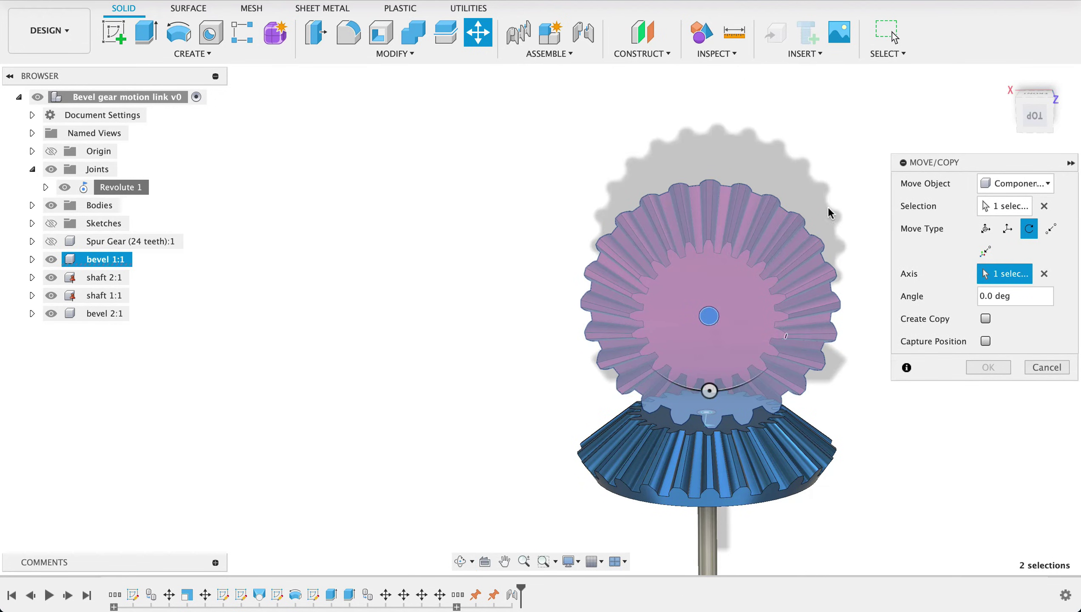
Rotate the red gear -3.2° so its teeth sit between the blue gear's
shift+middle_drag(837, 194, 772, 339)
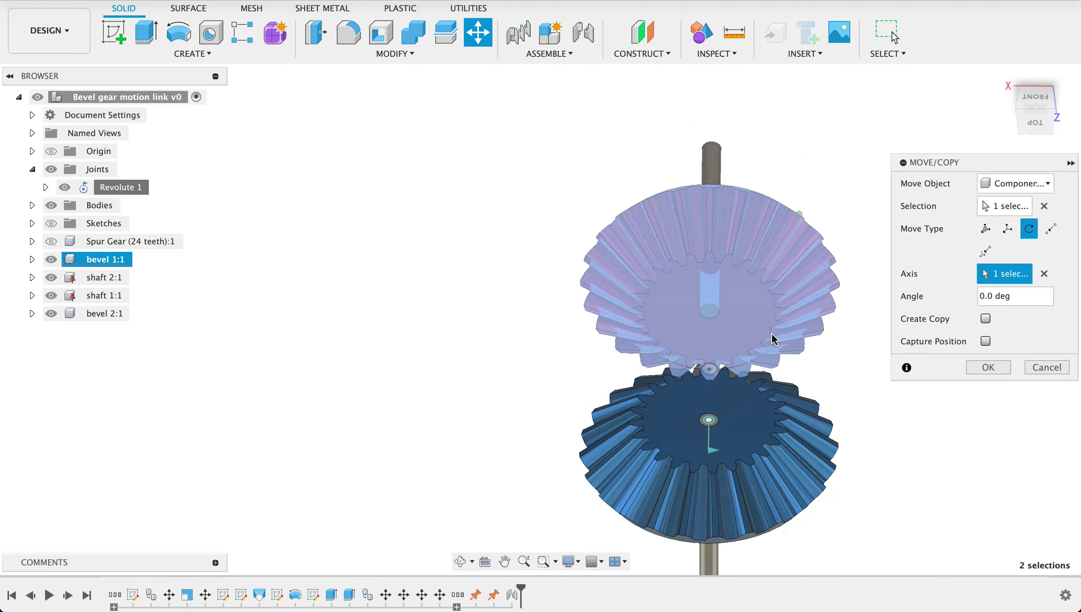
drag(716, 373, 713, 374)
scroll(777, 391, up, 6)
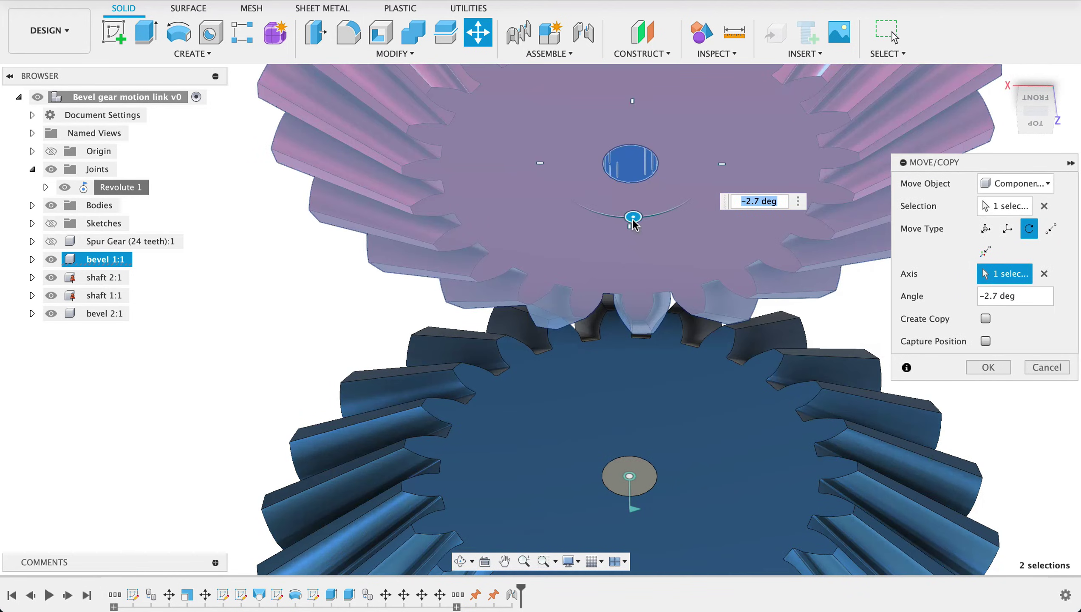
drag(632, 220, 634, 219)
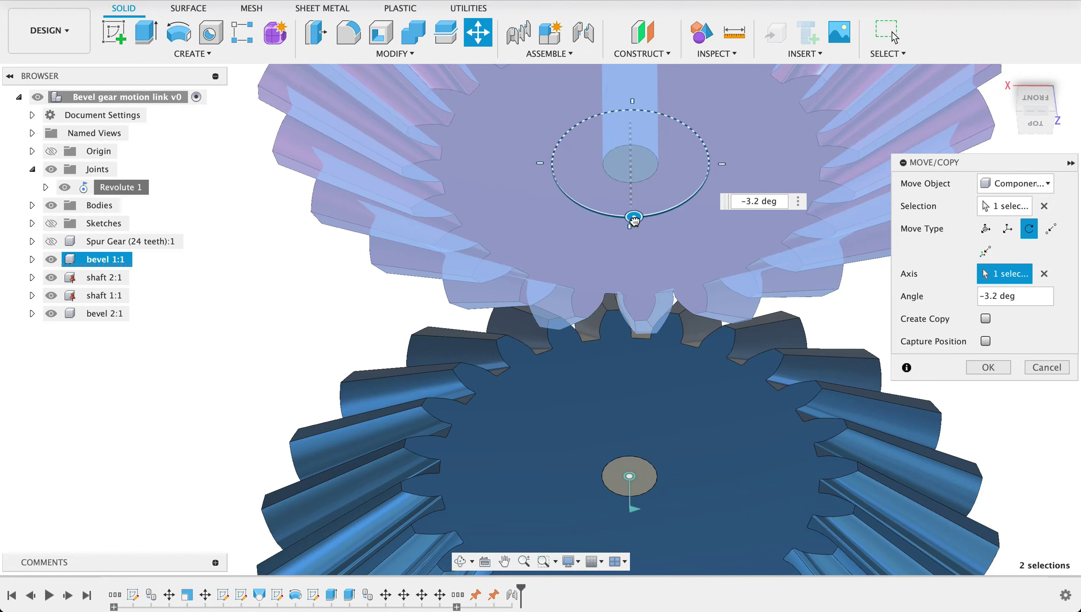
click(980, 367)
scroll(957, 368, down, 3)
shift+middle_drag(958, 348, 1042, 274)
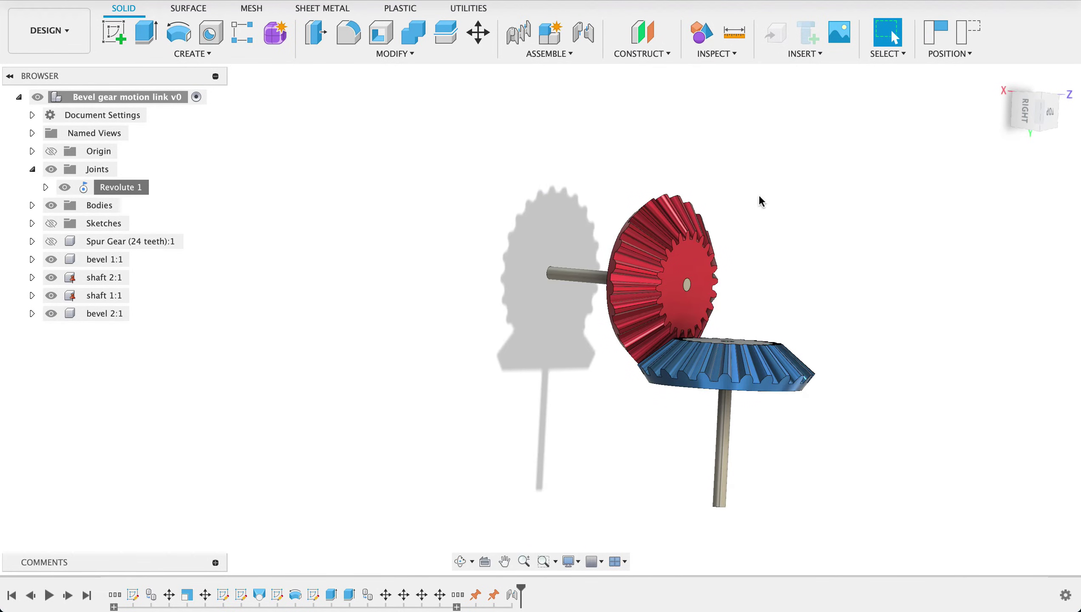
Start a new joint and set its motion type to Revolute
click(580, 34)
click(944, 181)
click(1045, 205)
click(972, 240)
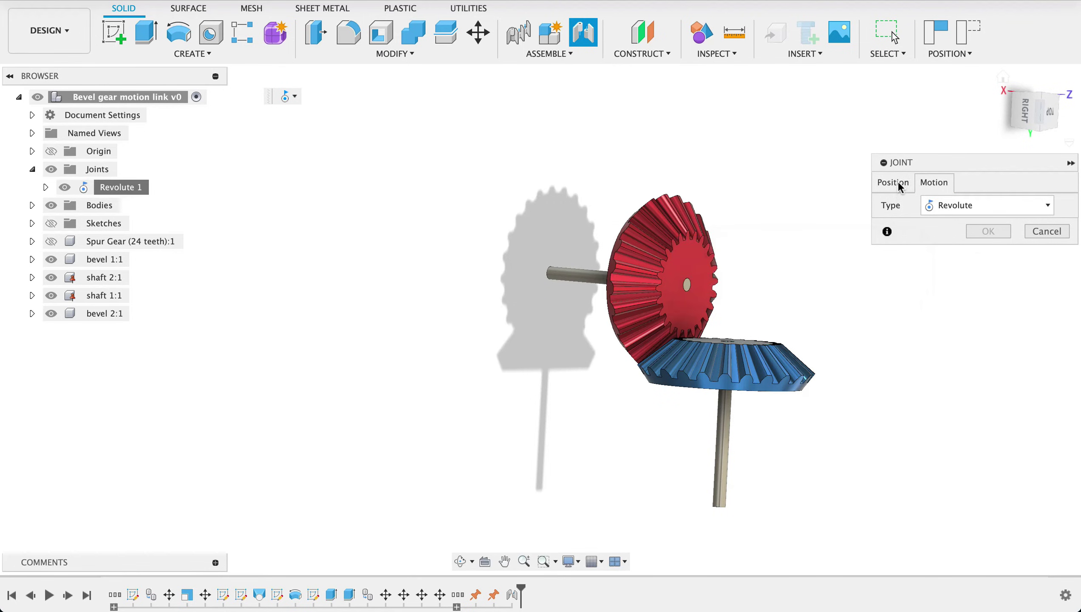
click(895, 181)
Snap shaft 1 and the red gear at the gear's centre and confirm Revolute 2
click(959, 317)
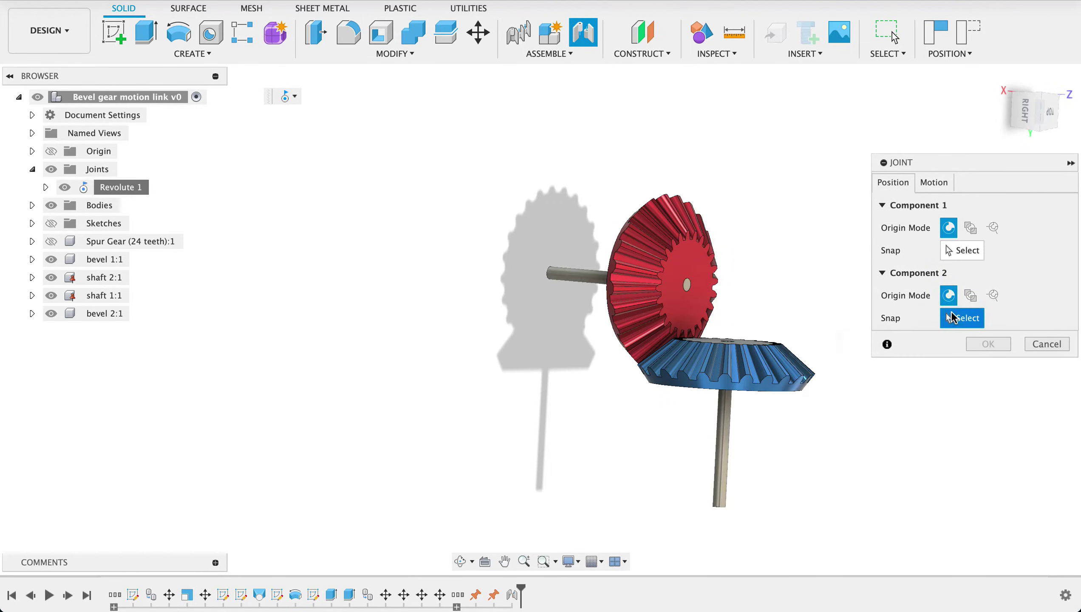
click(688, 286)
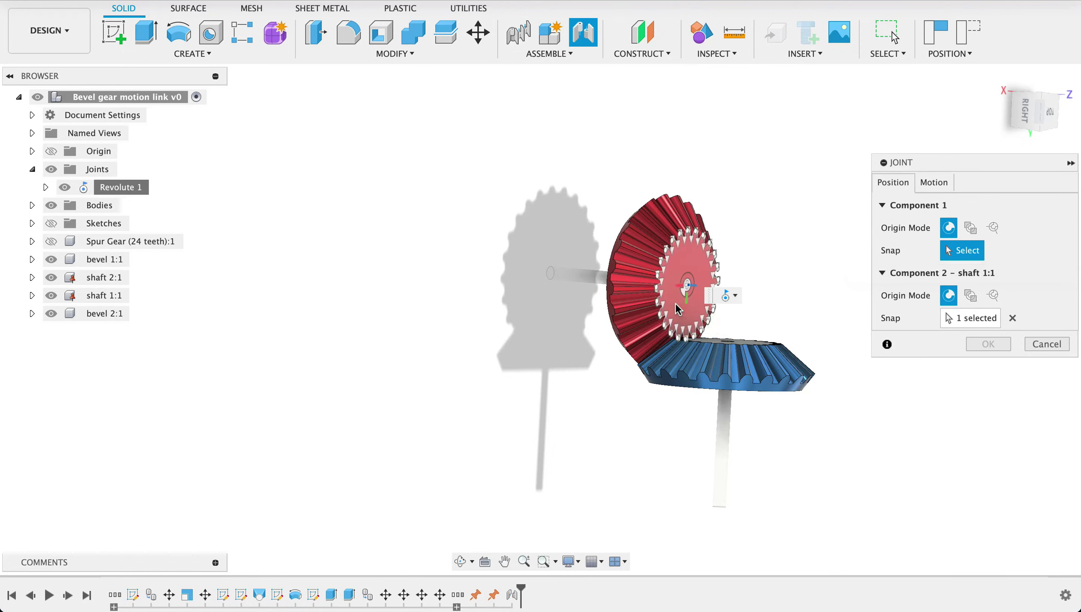
click(681, 293)
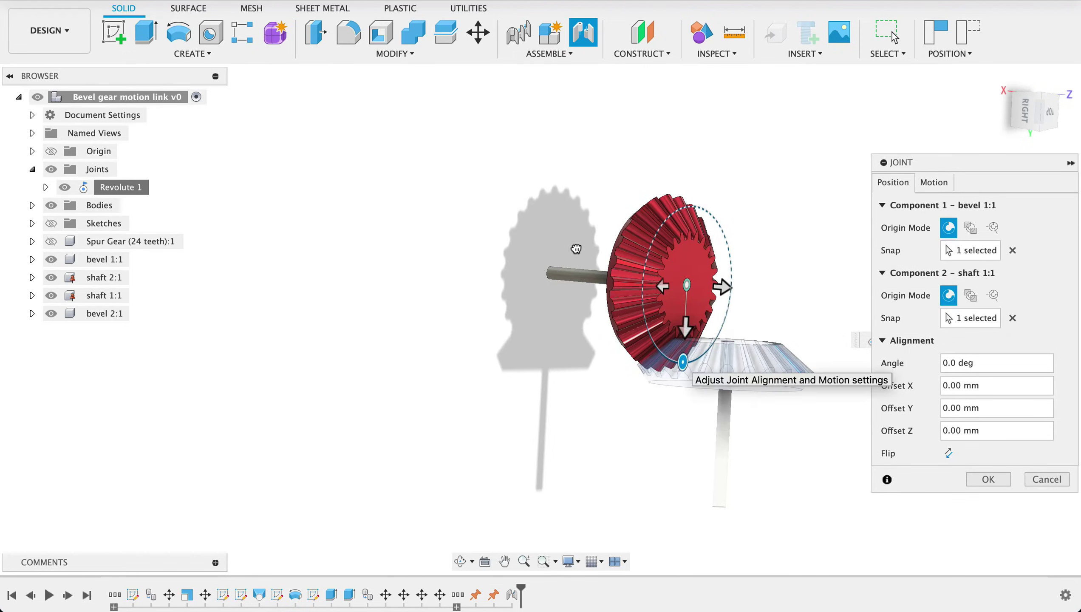
drag(683, 362, 779, 387)
click(987, 478)
shift+middle_drag(929, 345, 873, 386)
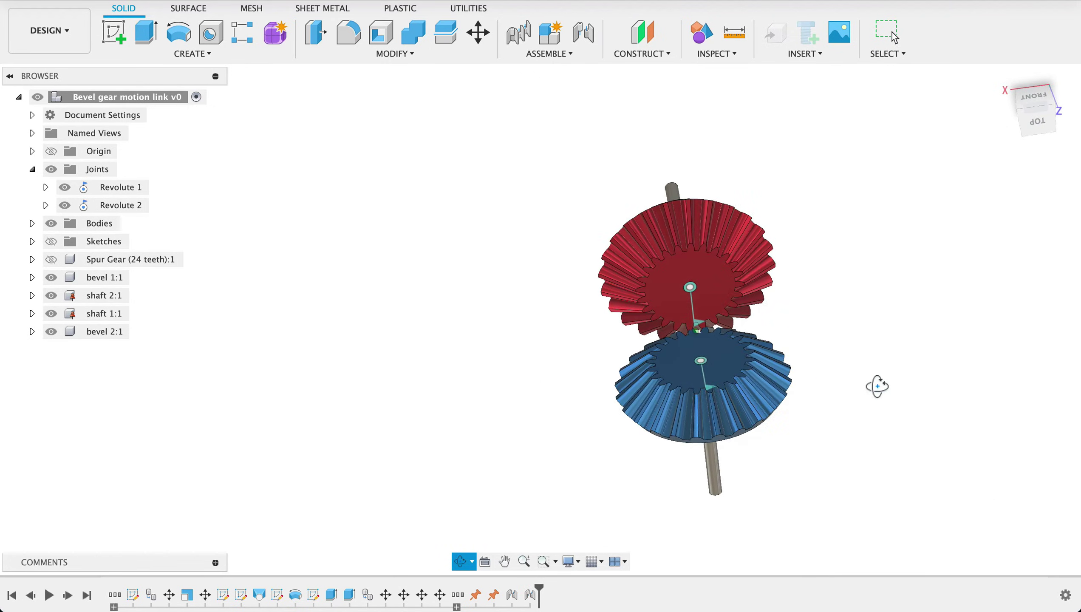
click(122, 206)
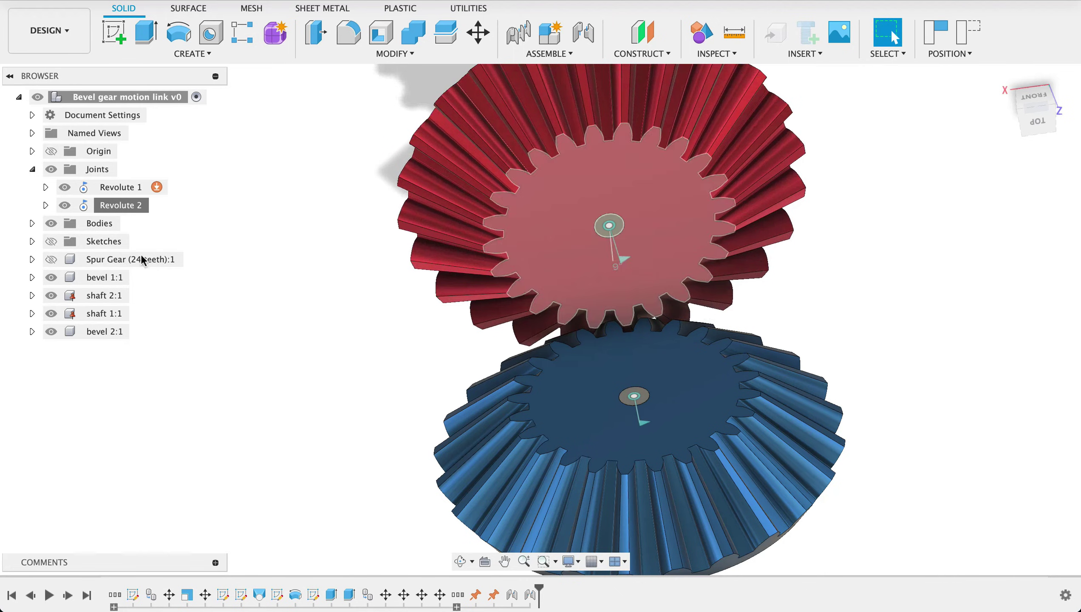
Set Revolute 2's current pose as home and pick Revolute 1 for a Motion Link
right_click(110, 206)
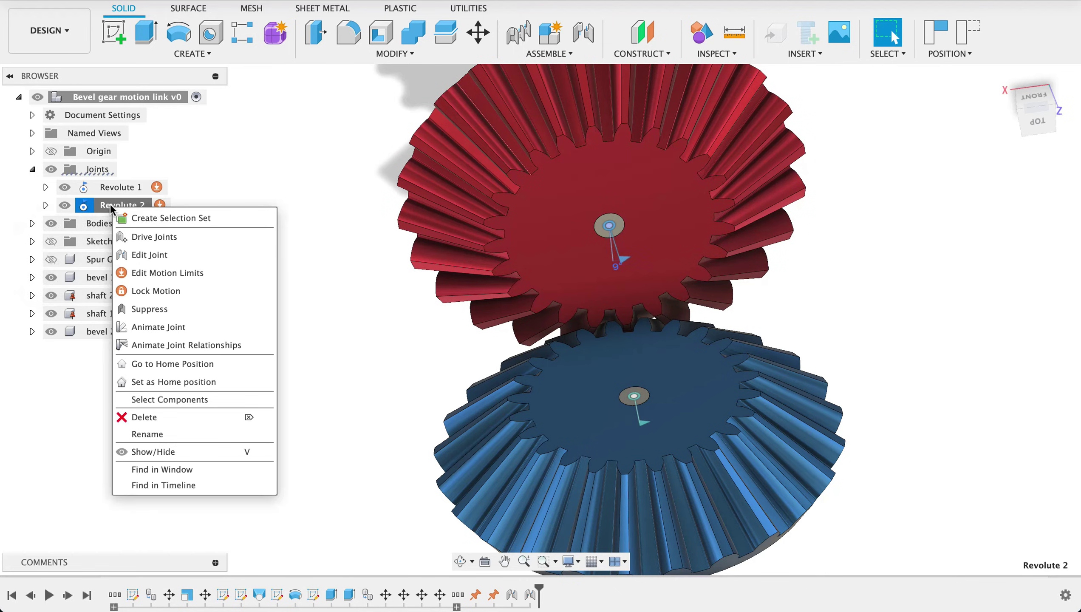
click(165, 384)
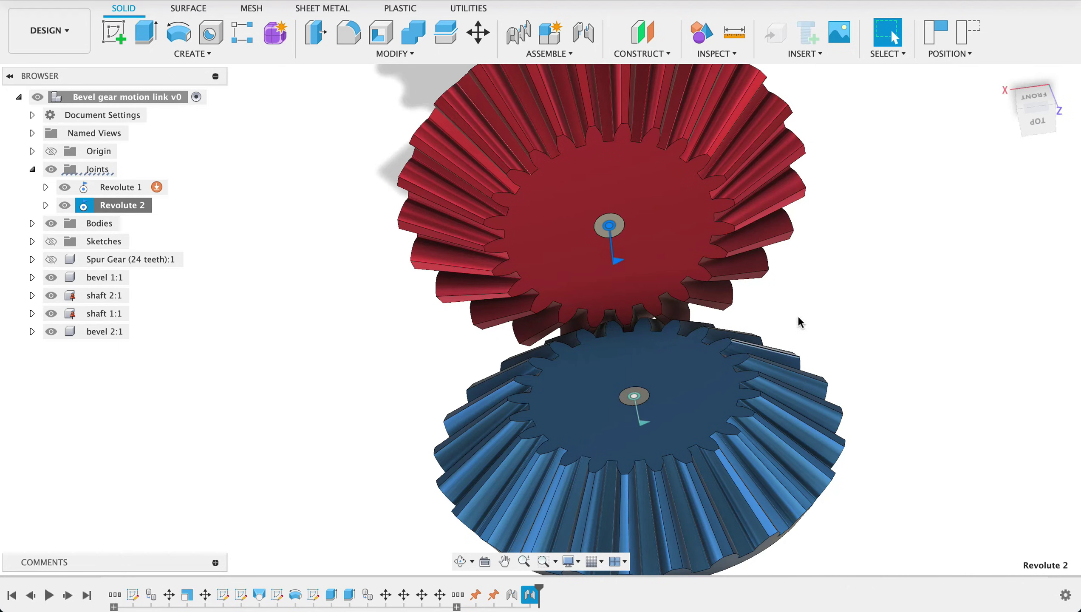
click(567, 55)
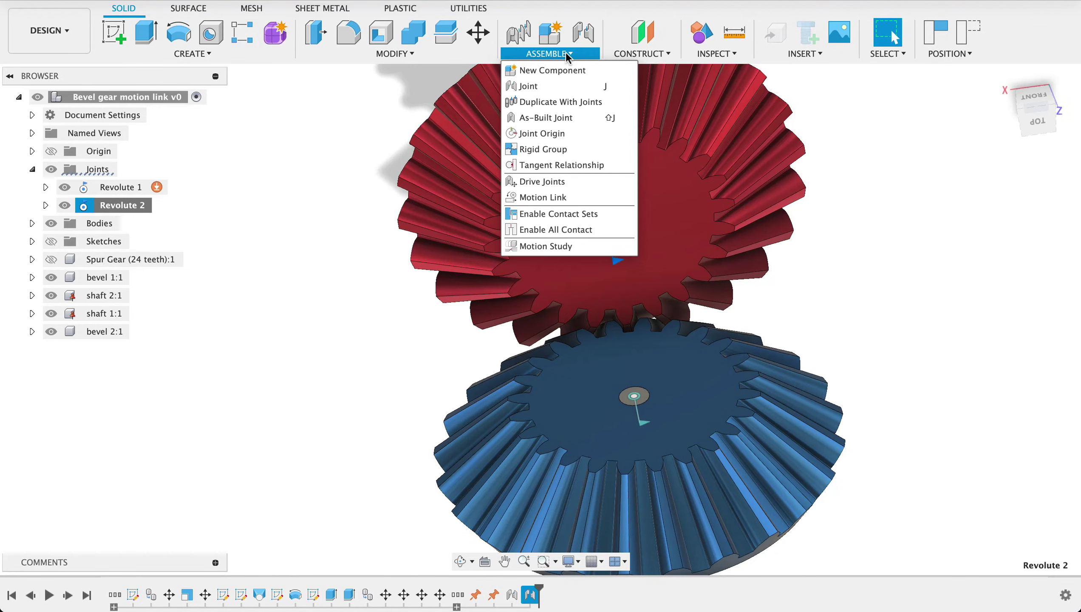
click(555, 198)
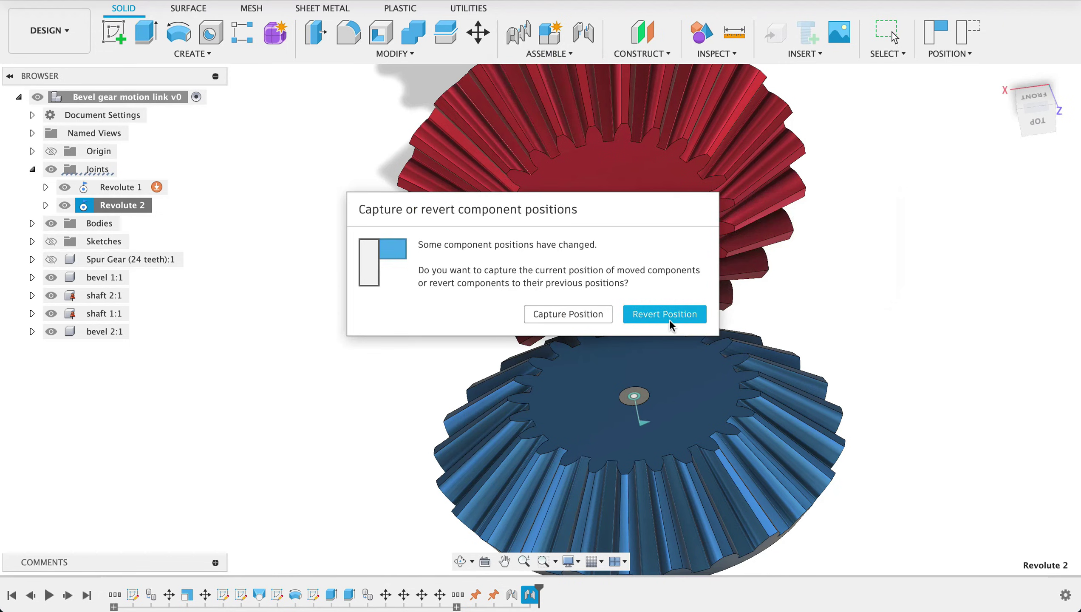
click(574, 314)
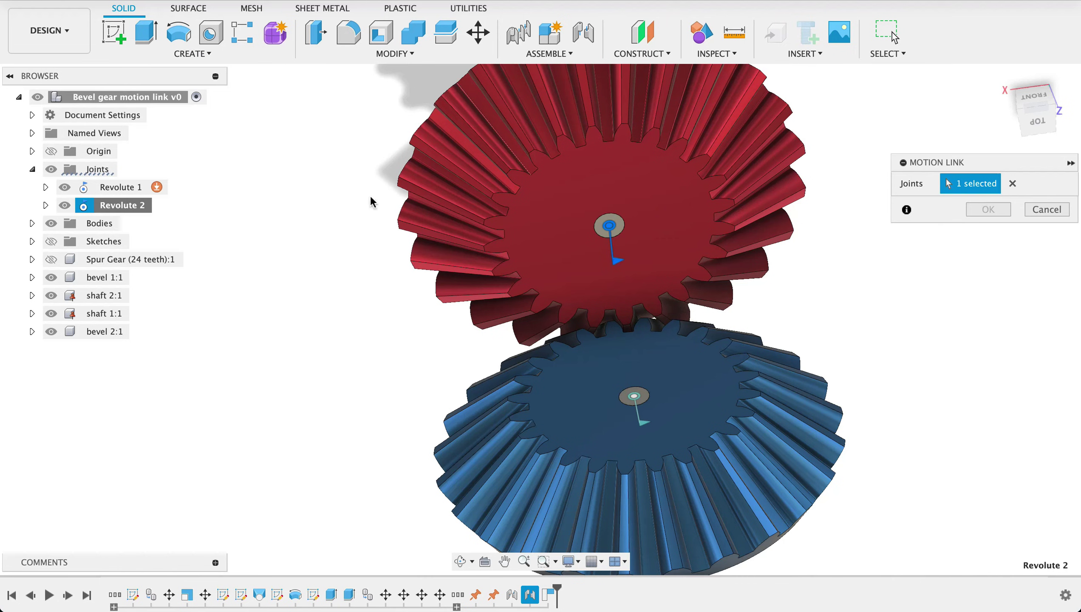
click(110, 187)
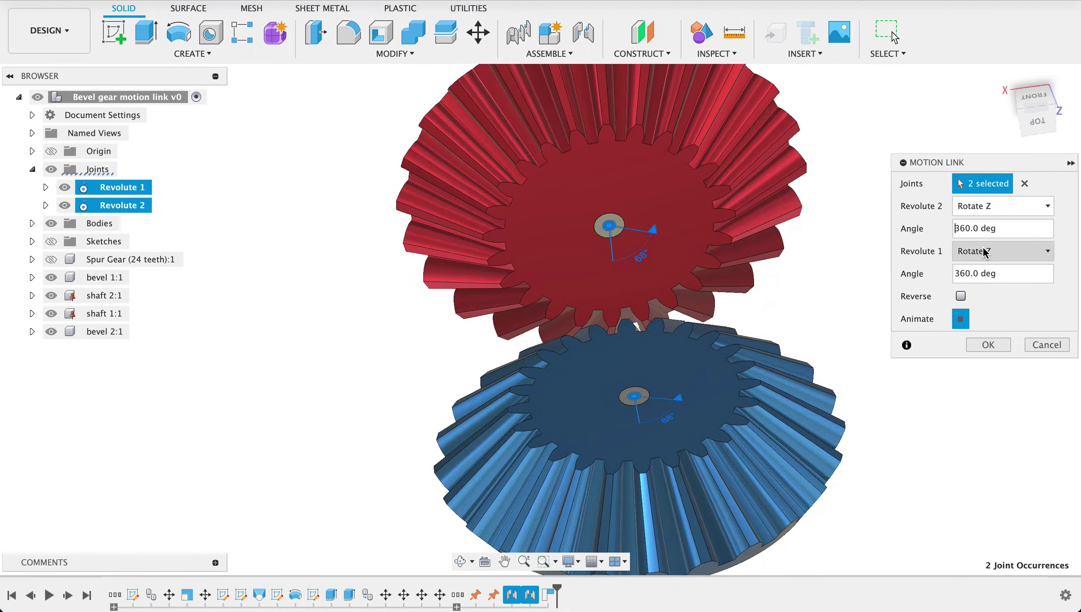
Set the Revolute 2 angle to -360° and confirm the motion link
click(955, 228)
text(-)
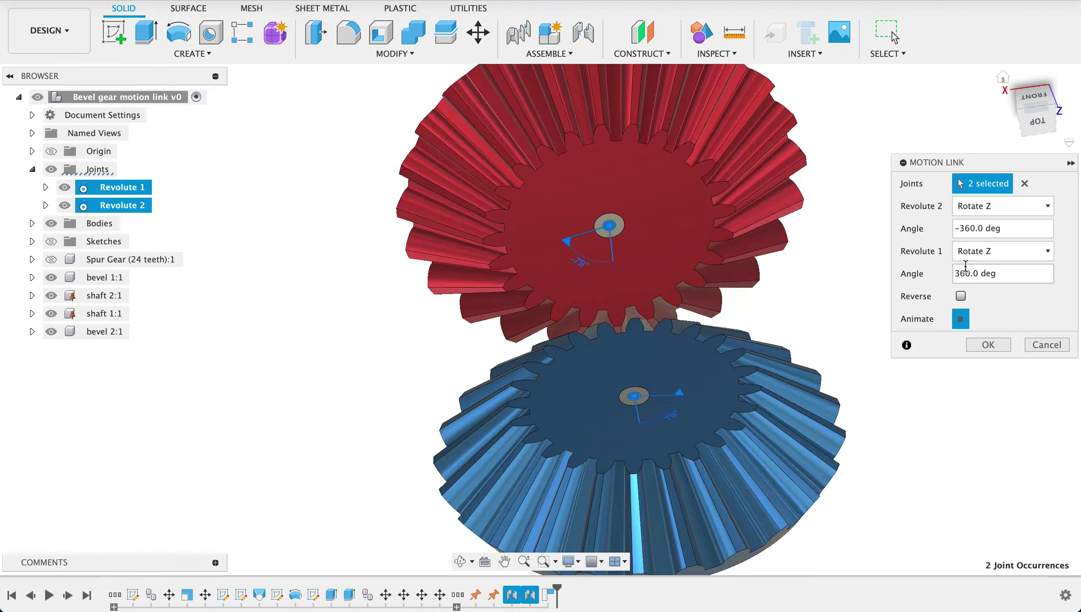
click(987, 345)
click(960, 296)
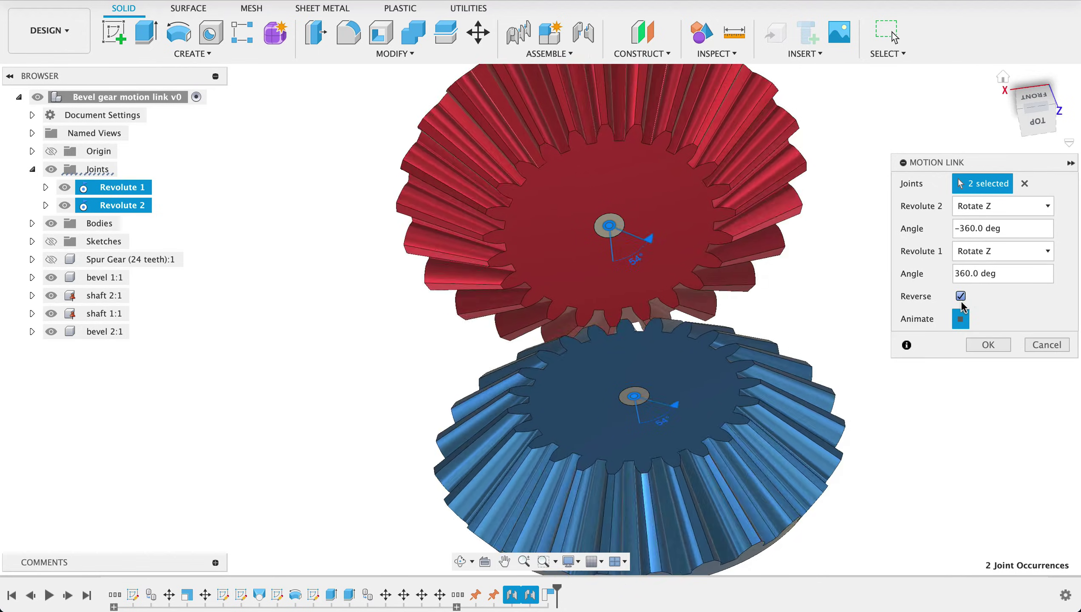
click(961, 296)
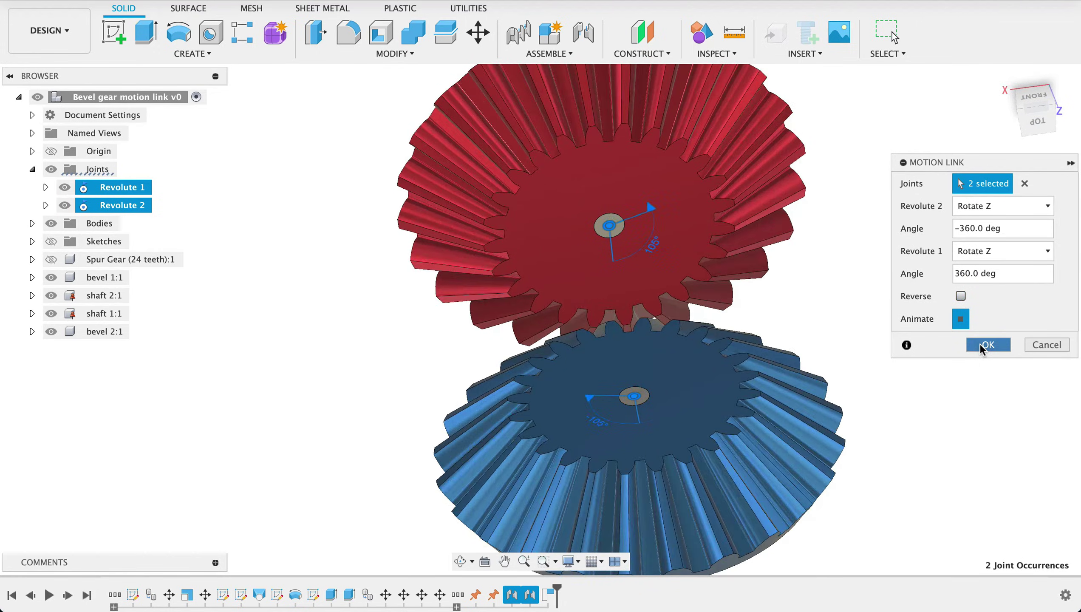
click(979, 344)
mouse_move(899, 321)
shift+middle_down()
mouse_move(946, 293)
mouse_move(1015, 341)
mouse_move(1018, 258)
mouse_move(882, 316)
shift+middle_up()
Drag the blue gear to test the link, then animate Revolute 1 alone
drag(789, 417, 765, 415)
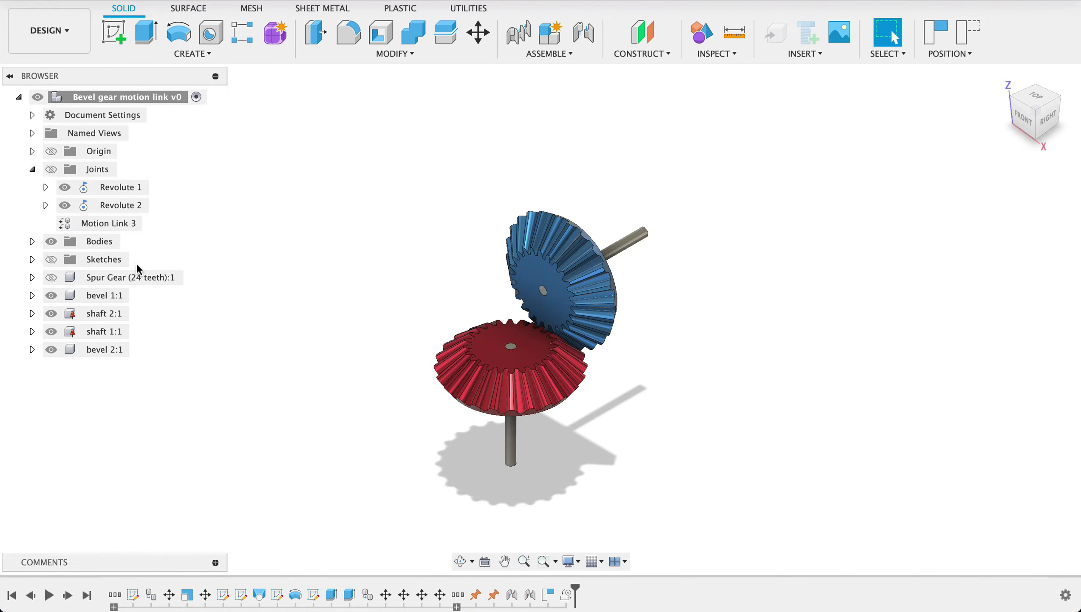
right_click(91, 189)
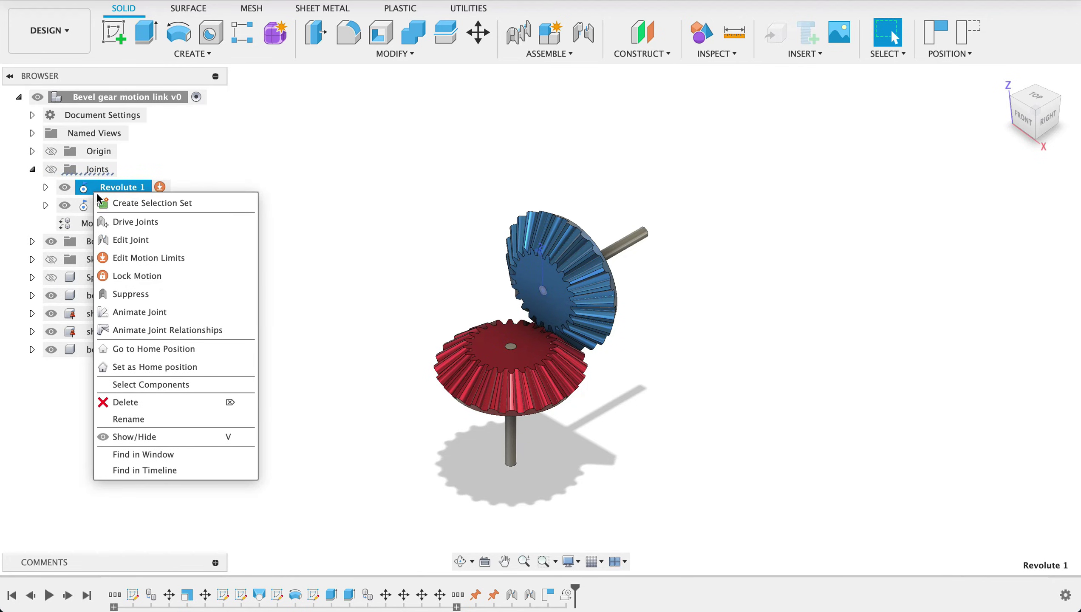
click(157, 314)
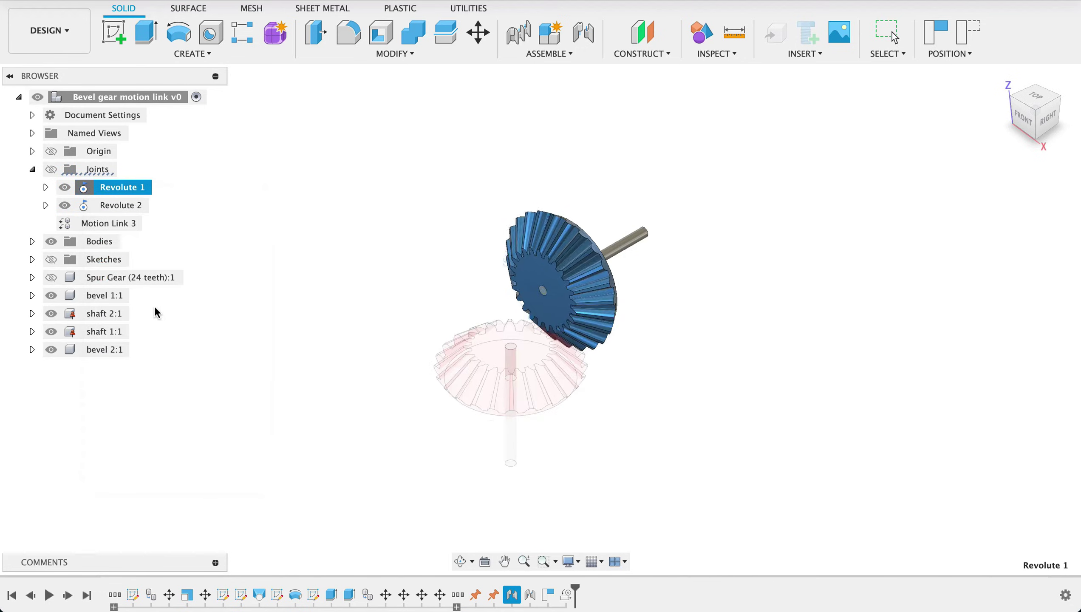
key(Escape)
Animate Revolute 1's joint relationships and orbit to watch both gears turn together
right_click(121, 188)
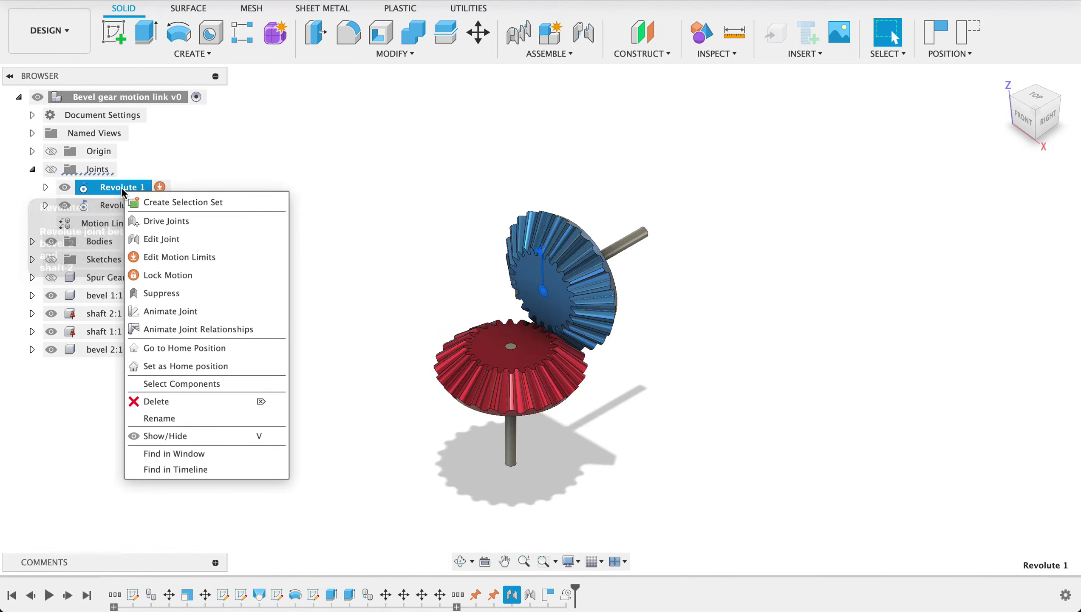
click(190, 327)
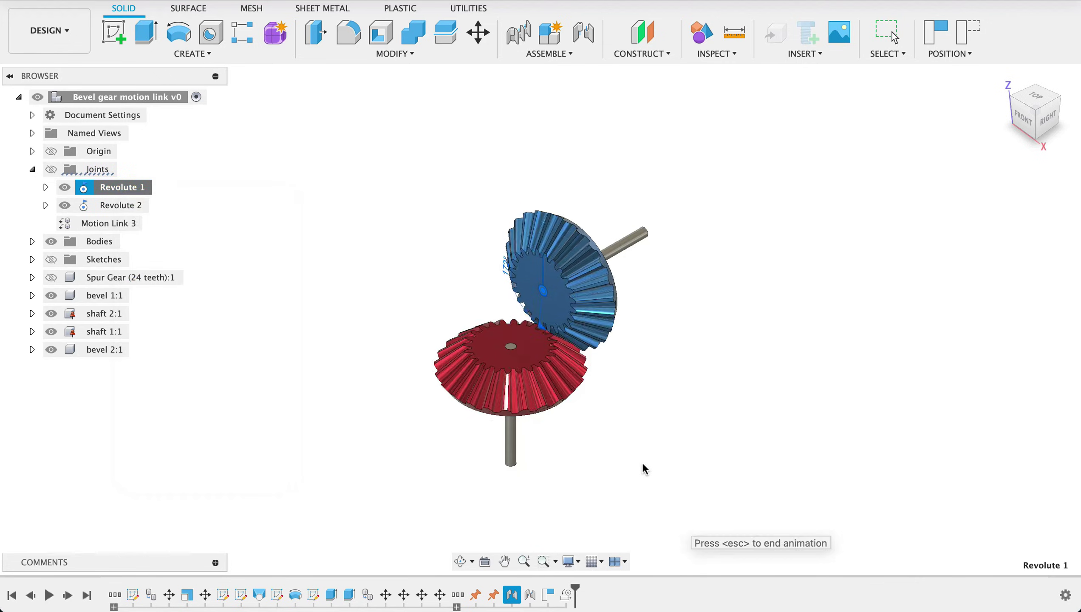
shift+middle_drag(661, 458, 741, 389)
scroll(728, 416, up, 5)
shift+middle_drag(839, 369, 803, 407)
scroll(803, 403, down, 3)
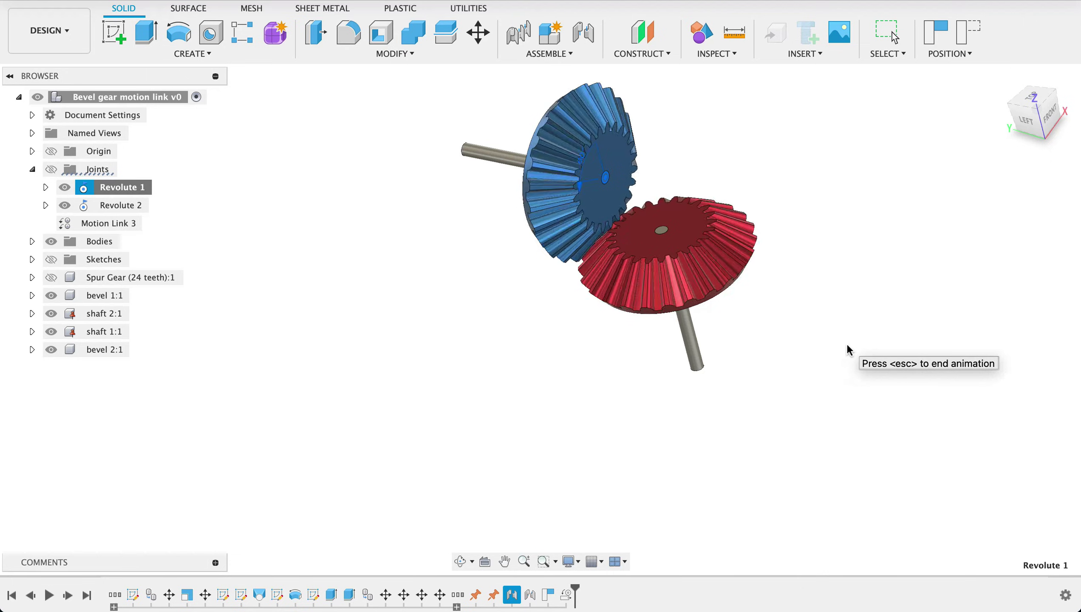